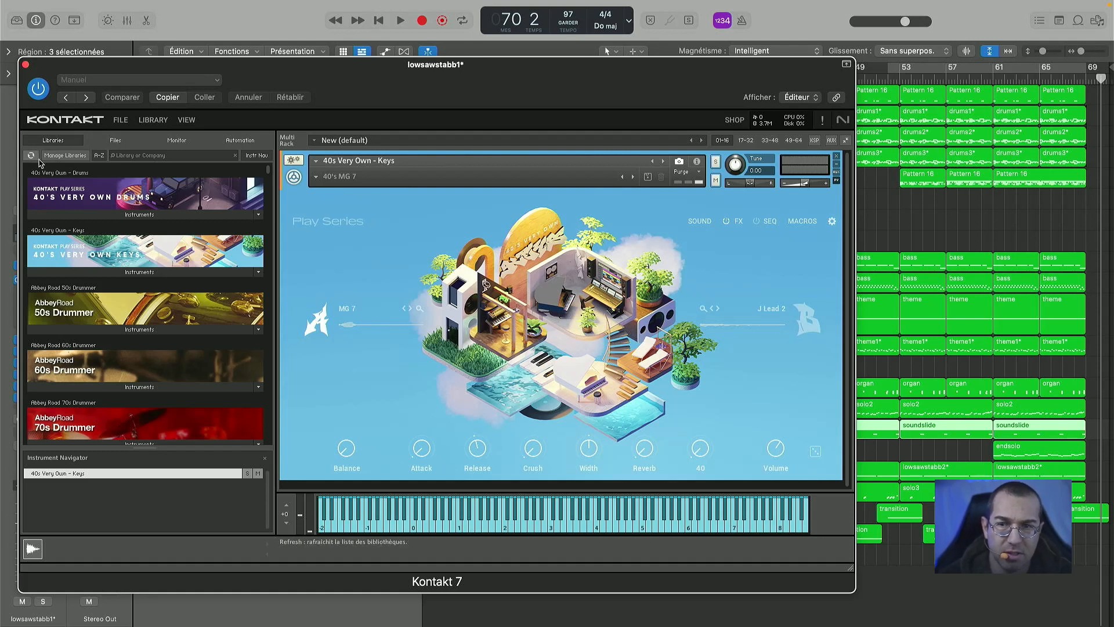
- Browse the Kontakt library list from the 40s Very Own entries through the Abbey Road Drummers to Action Strings
scroll(109, 345, down, 5)
scroll(109, 345, up, 5)
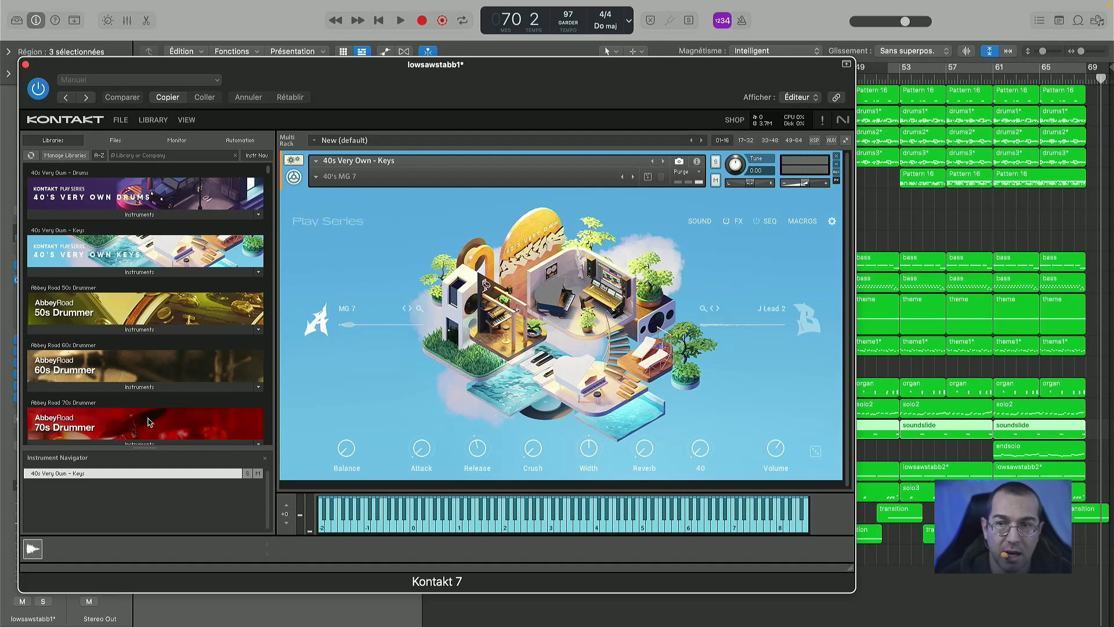
scroll(148, 422, down, 3)
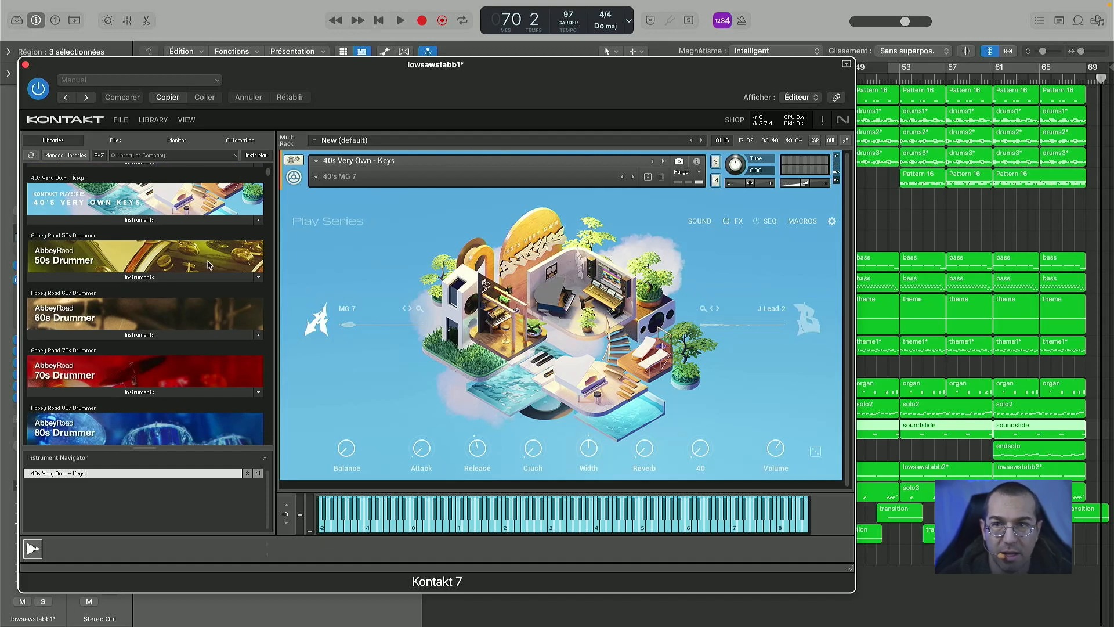
scroll(209, 265, up, 3)
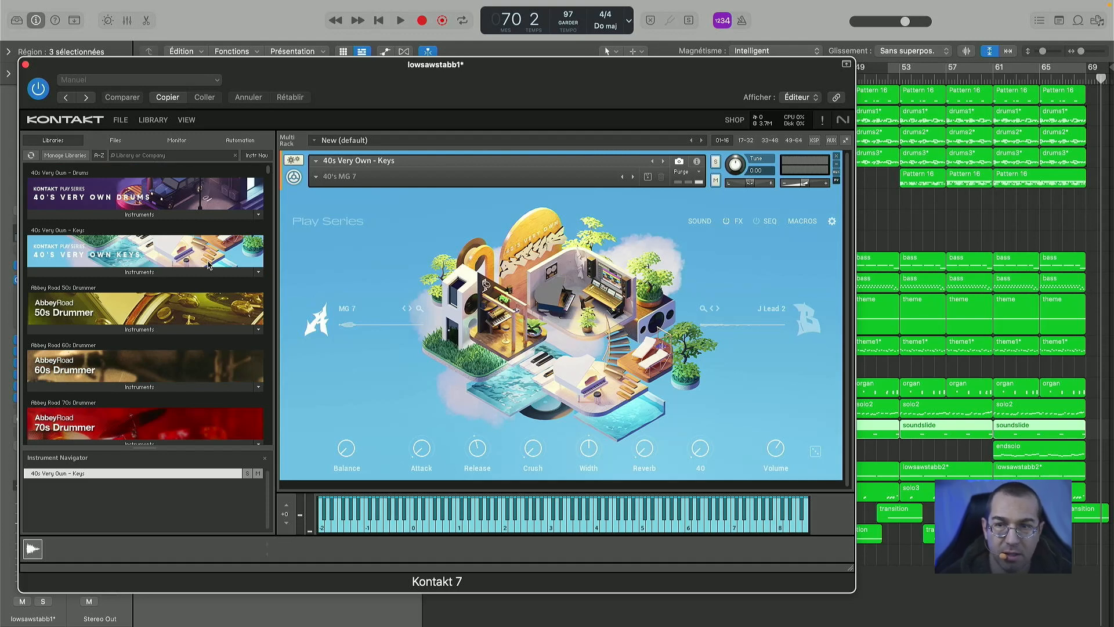
scroll(209, 265, down, 15)
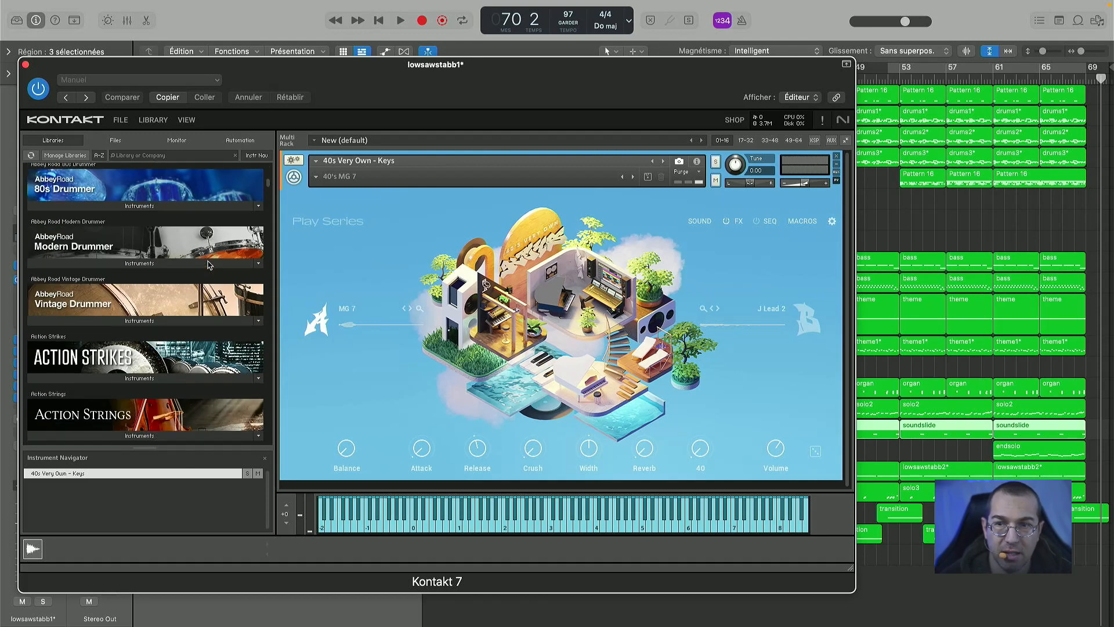
scroll(209, 265, up, 15)
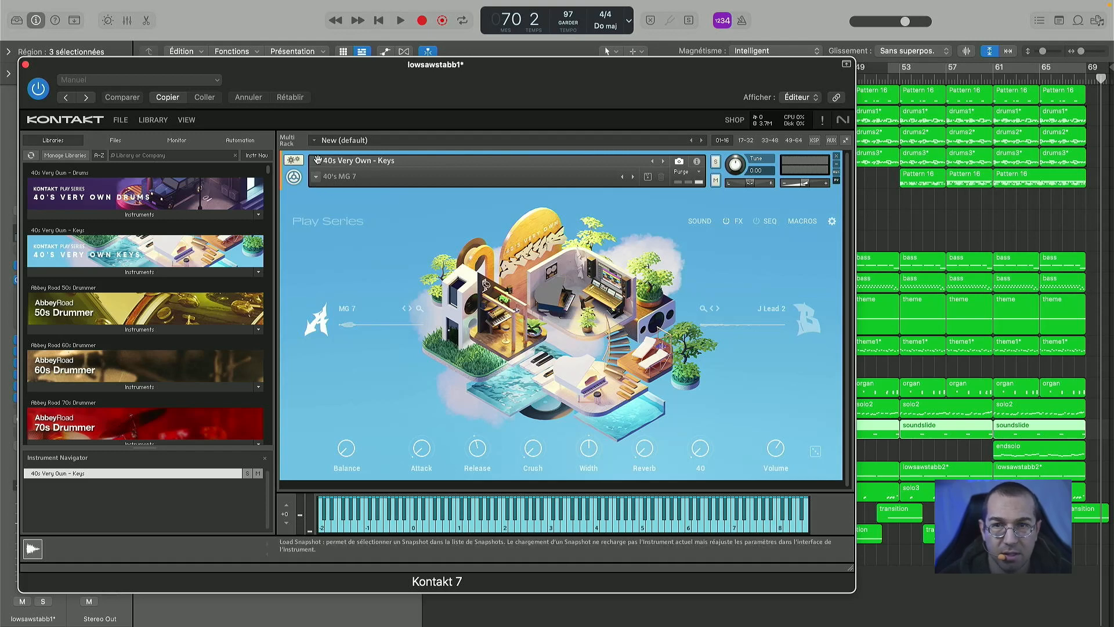
- Look through the snapshot categories of 40s Very Own - Keys, including Organ, Percussion and Sources
click(315, 180)
click(316, 180)
click(315, 180)
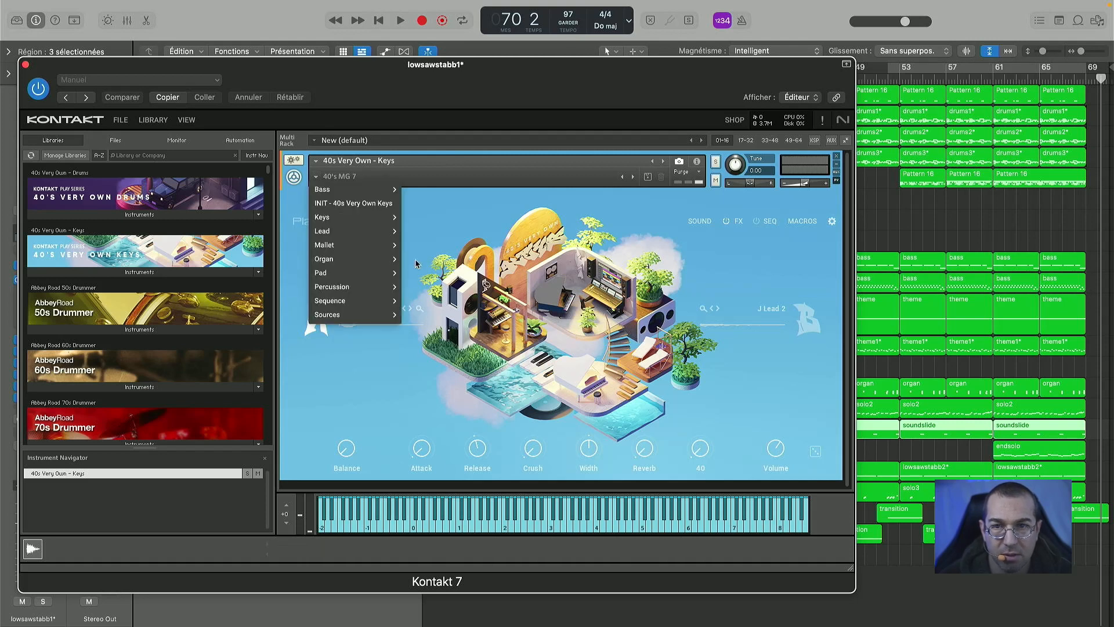
mouse_move(358, 193)
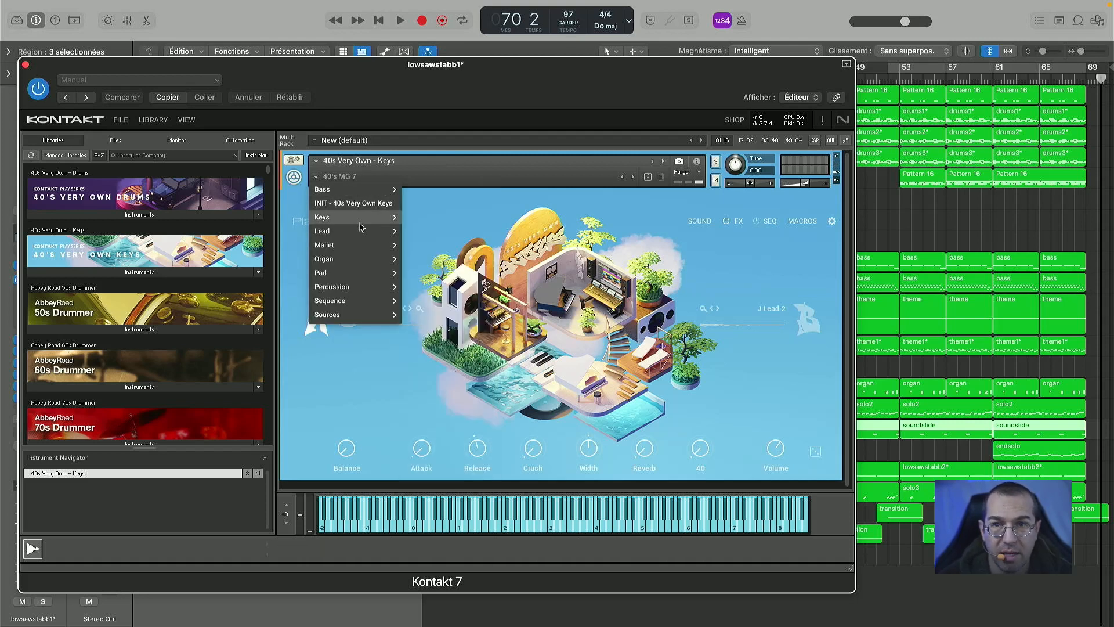
mouse_move(360, 249)
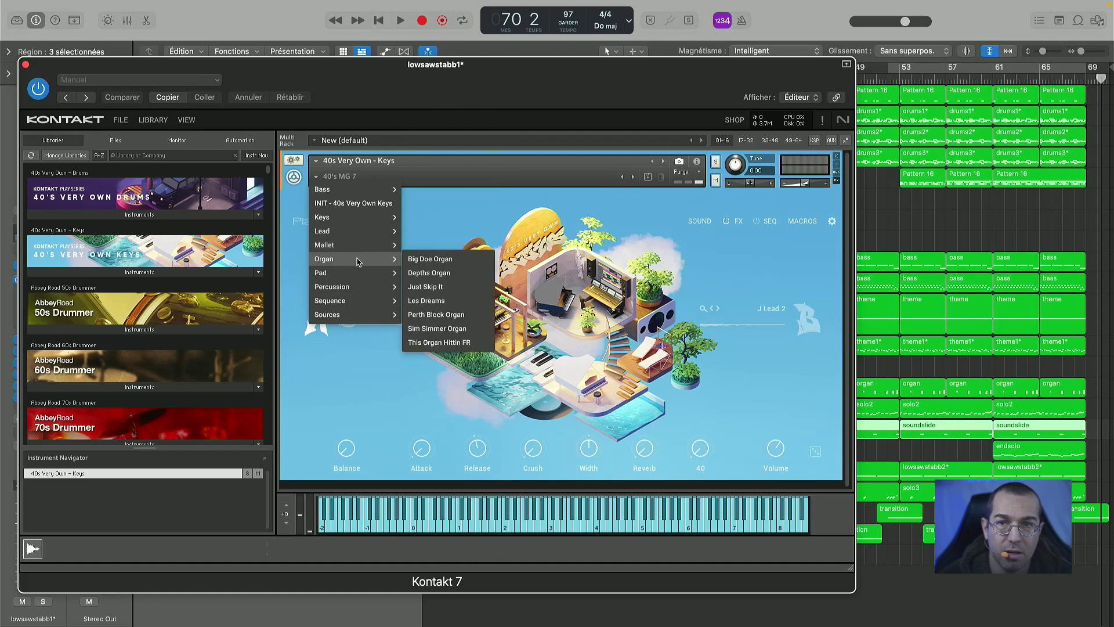
mouse_move(368, 289)
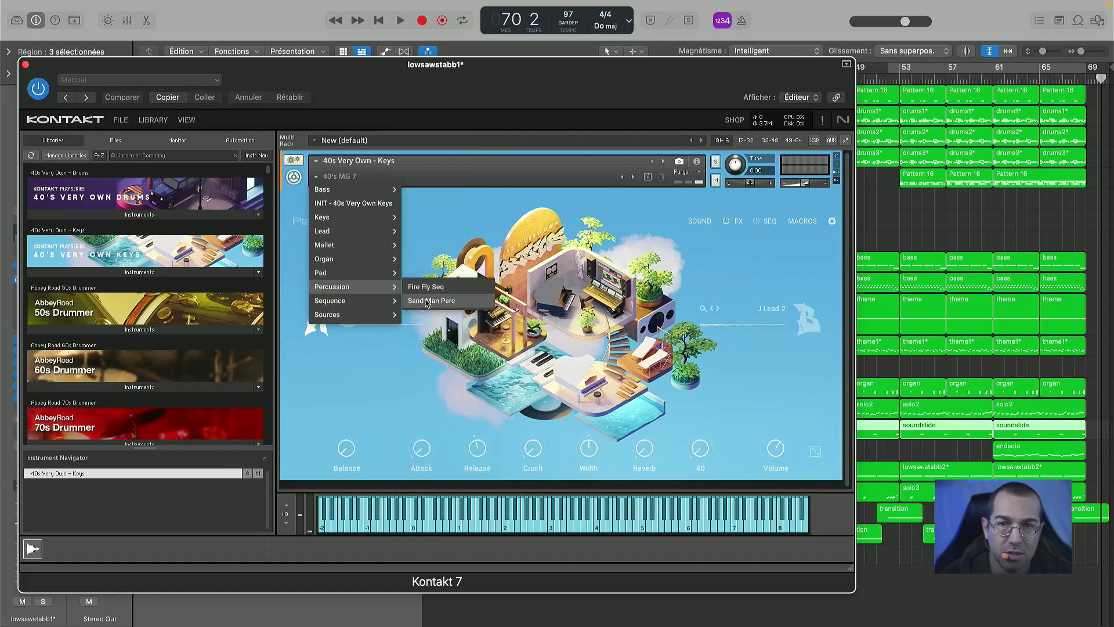
mouse_move(362, 308)
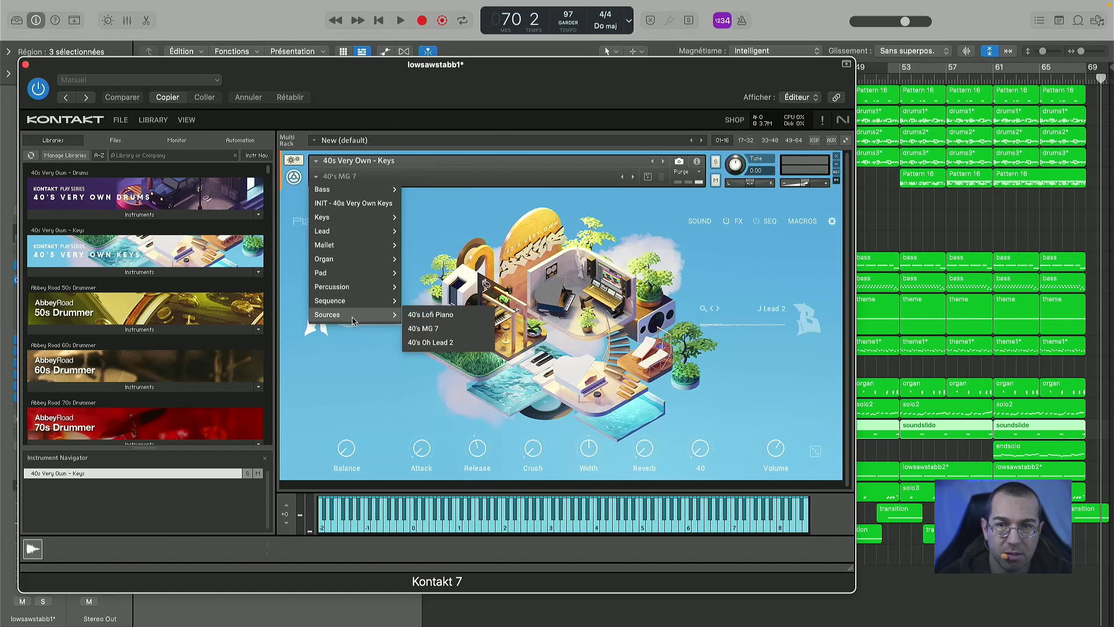
click(685, 294)
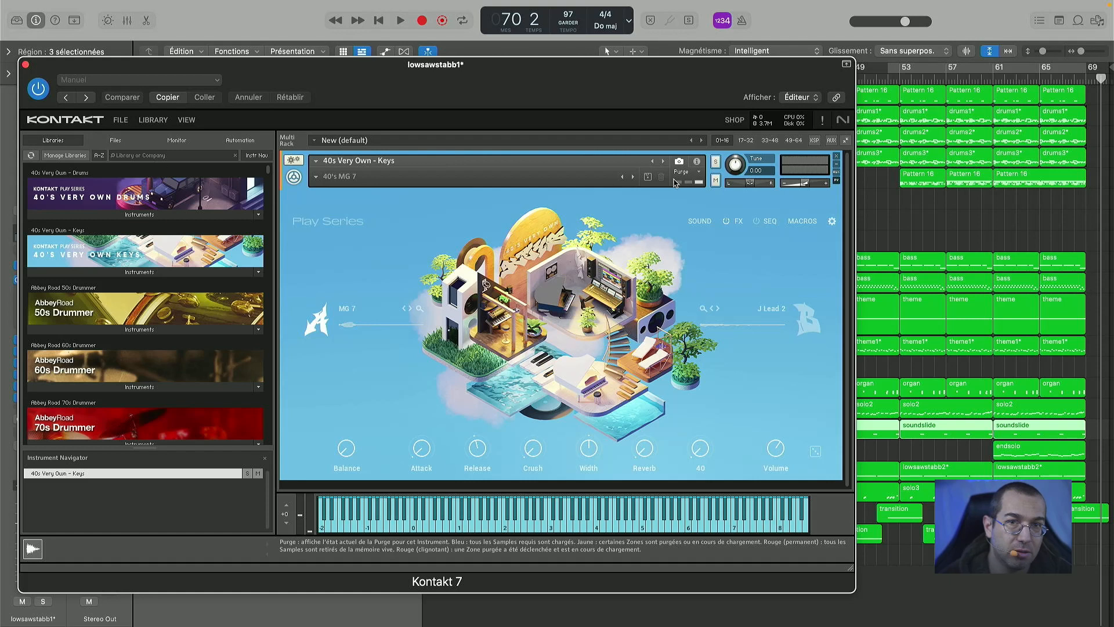
- Close the Kontakt window and set the cycle range to bars 9 to 13 of the arrangement
click(24, 62)
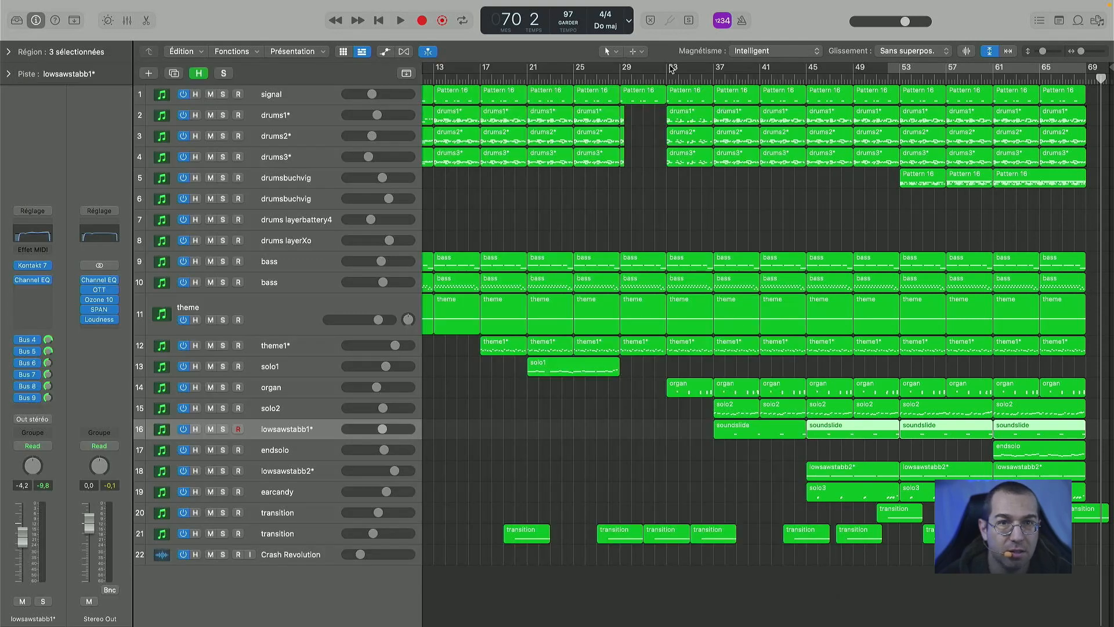
click(888, 69)
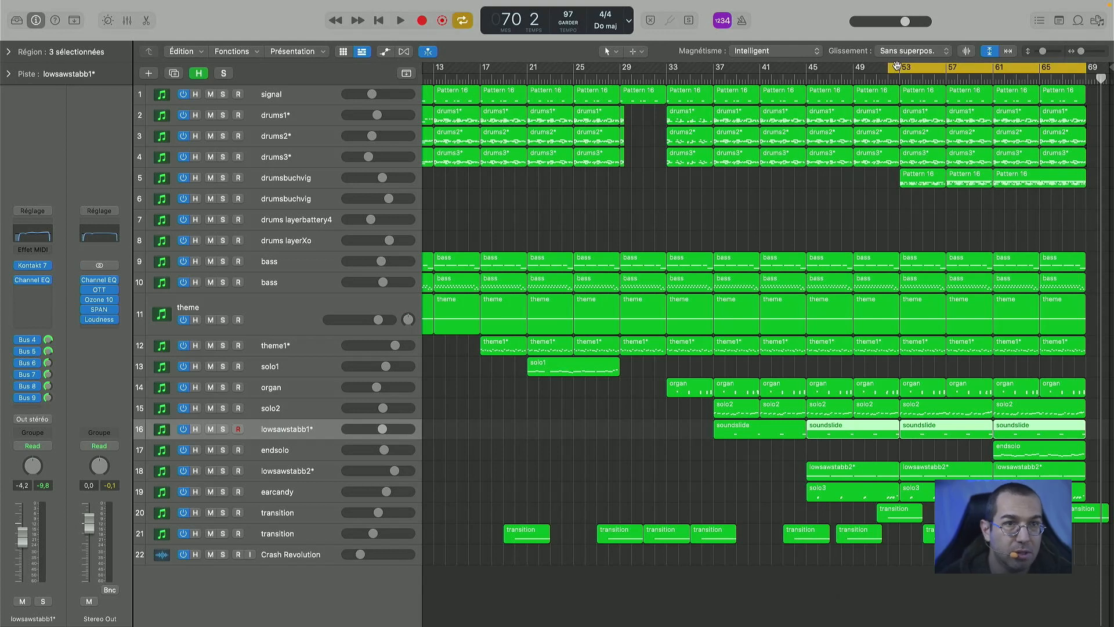
drag(891, 67, 644, 69)
scroll(654, 258, left, 5)
drag(770, 69, 546, 71)
drag(614, 69, 567, 68)
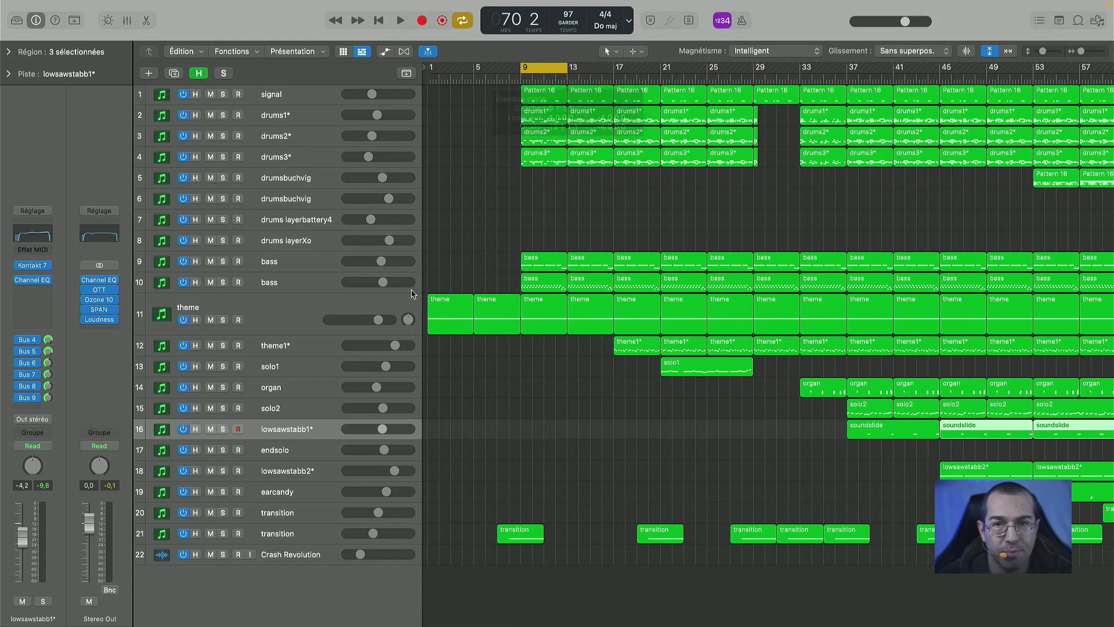
- Solo and select the theme track, and close the Kontakt window of the lowsawstabb1* track
click(222, 320)
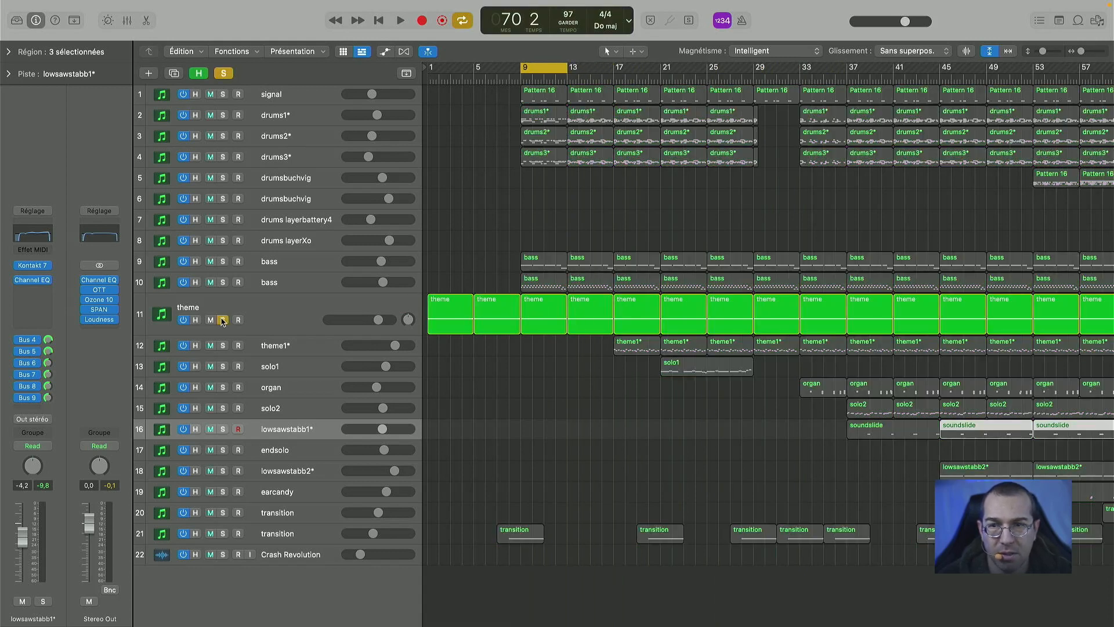
click(34, 268)
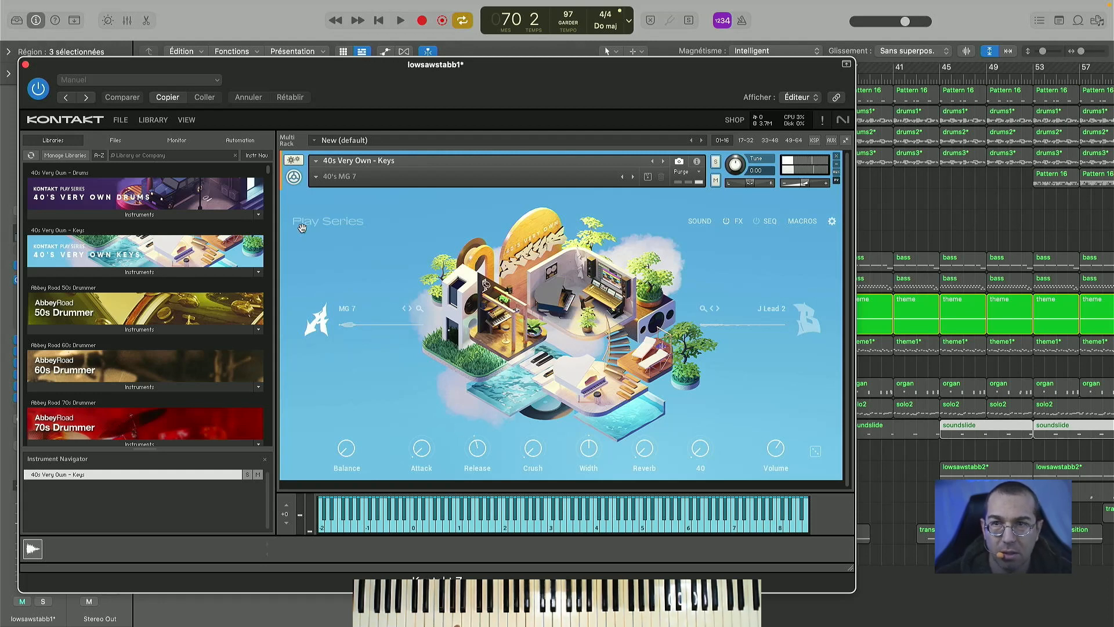
drag(315, 72, 343, 437)
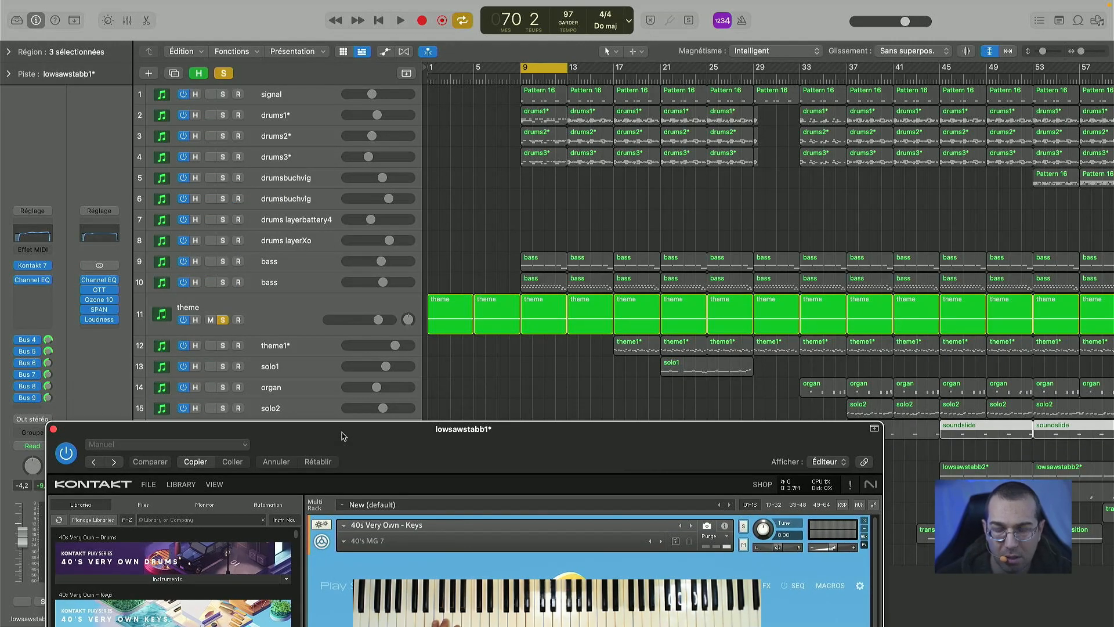
key(space)
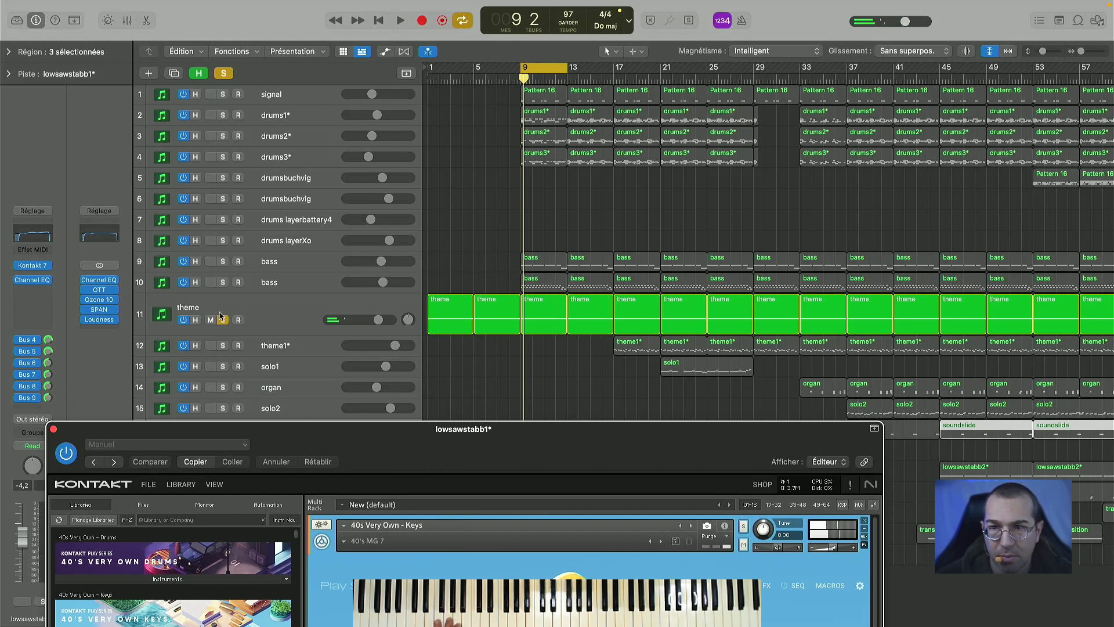
click(264, 317)
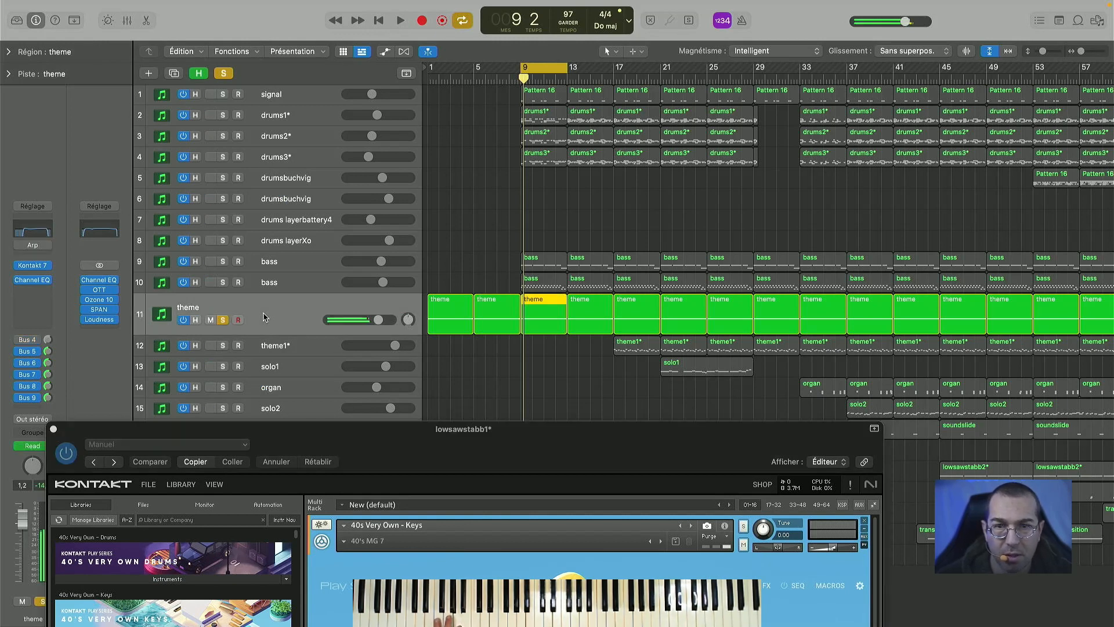
mouse_move(349, 109)
mouse_down()
mouse_move(341, 93)
mouse_move(330, 98)
mouse_up()
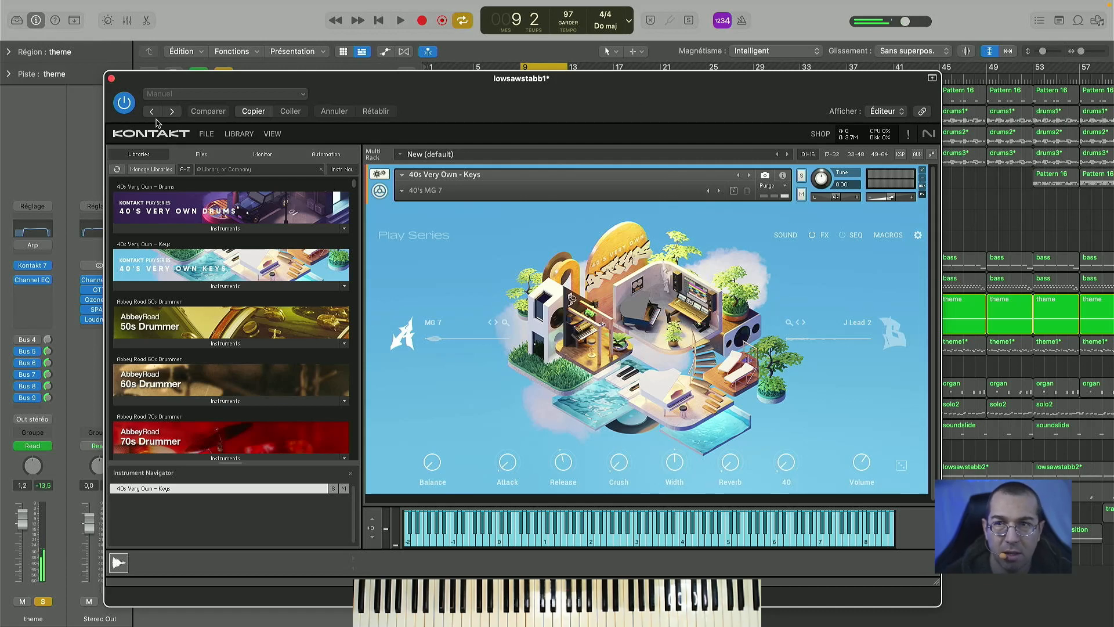
click(111, 79)
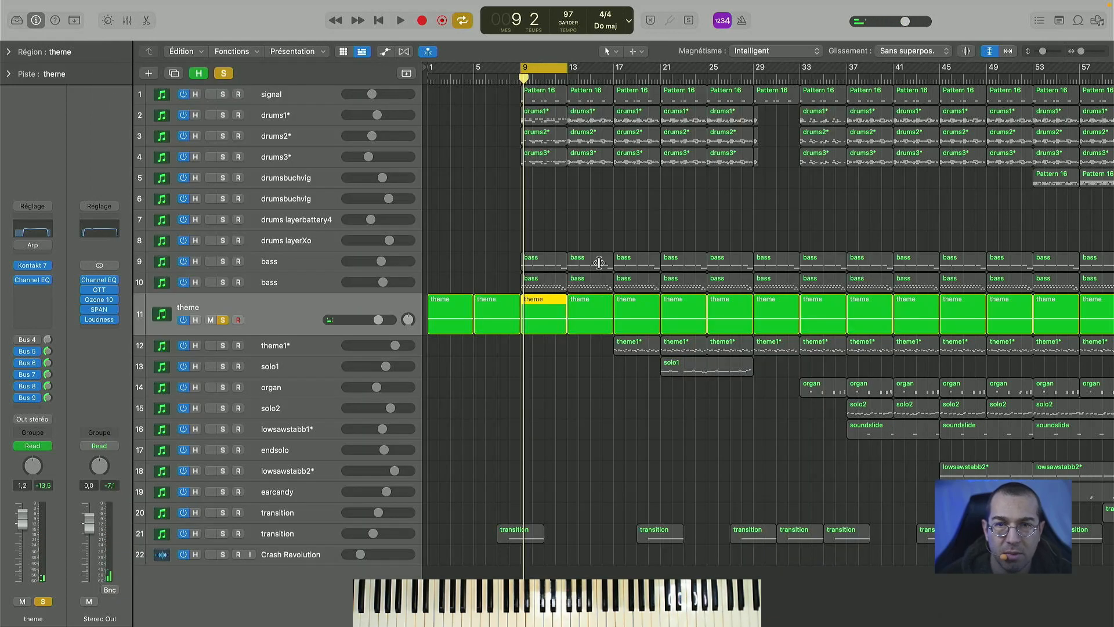
- Set the cycle range from bar 1 to about bar 11 and show the tracks' automation
drag(529, 75, 436, 72)
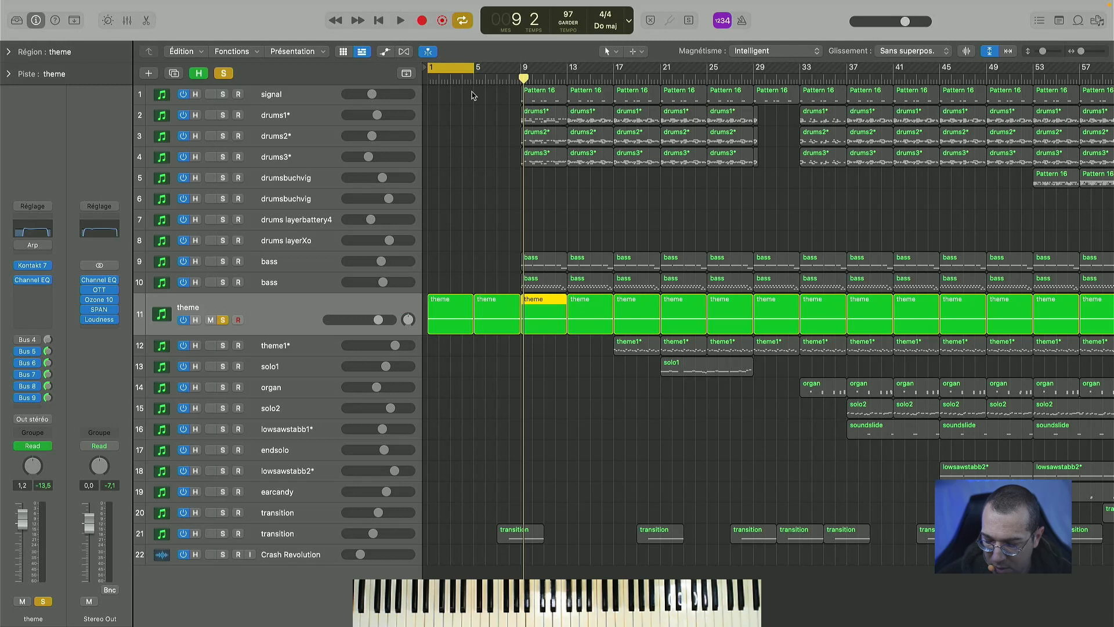
drag(475, 68, 537, 68)
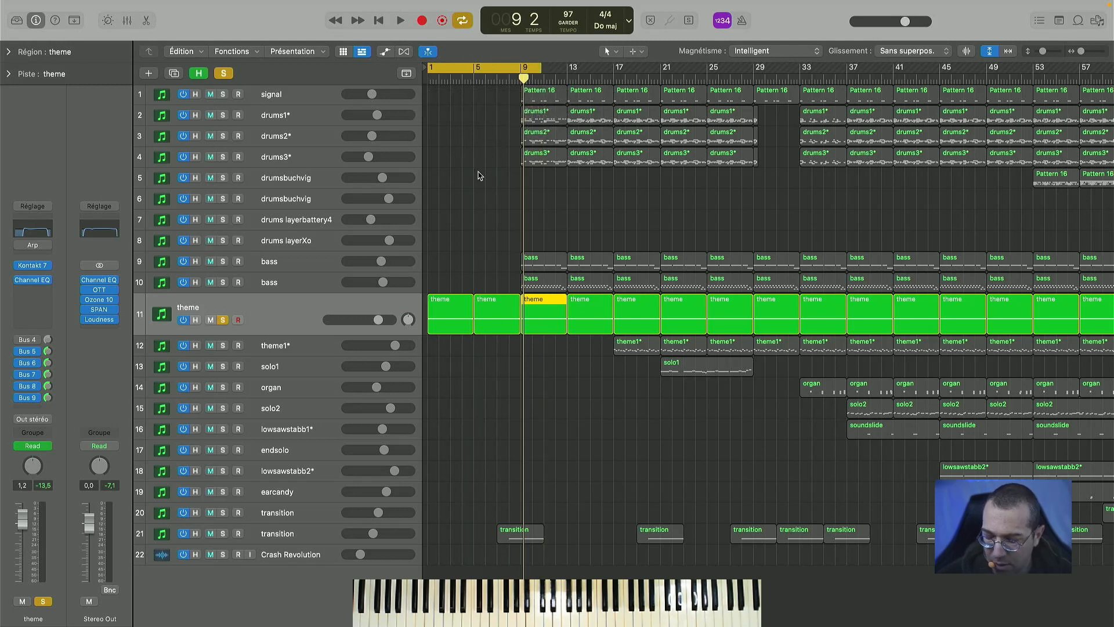
key(a)
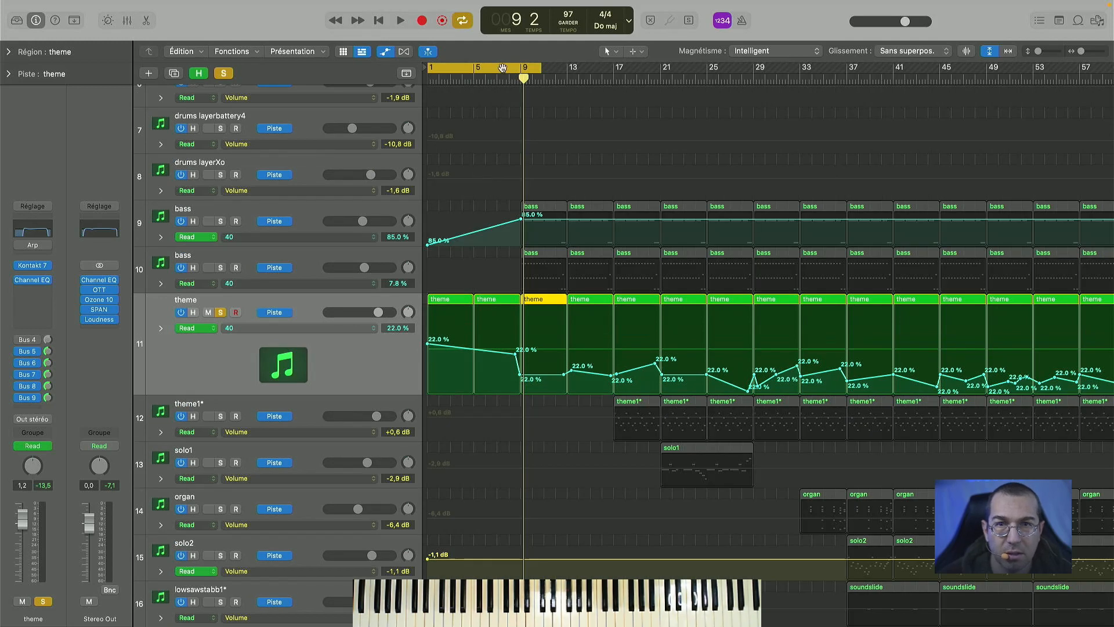
- Play the soloed theme from bar 1 with its 40 macro automation, and view the track's Kontakt instrument
click(523, 79)
key(space)
key(space)
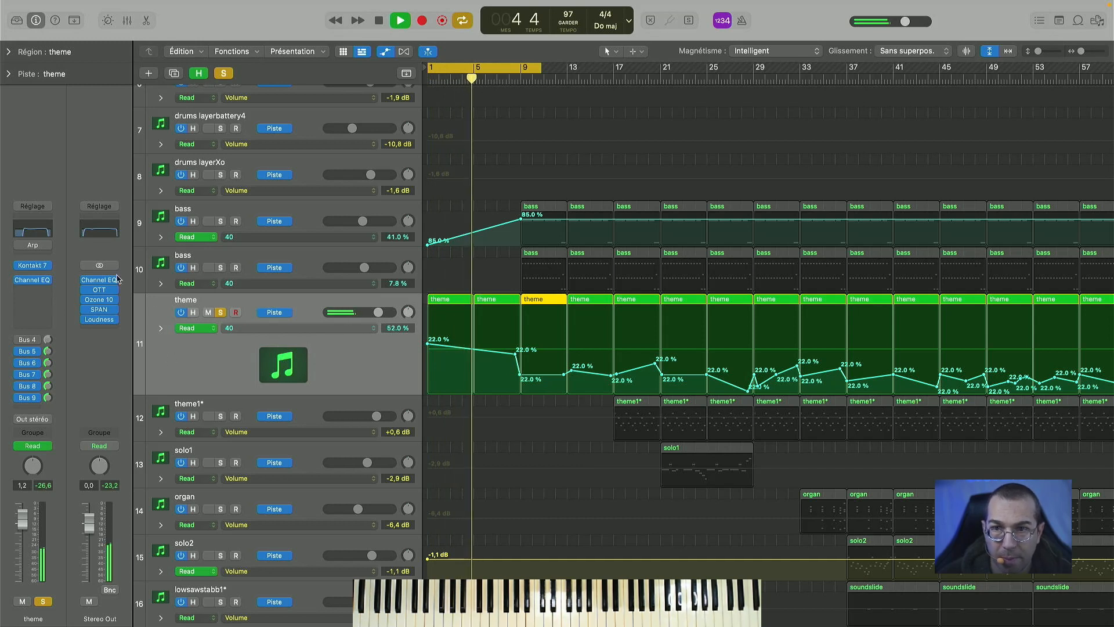
click(33, 266)
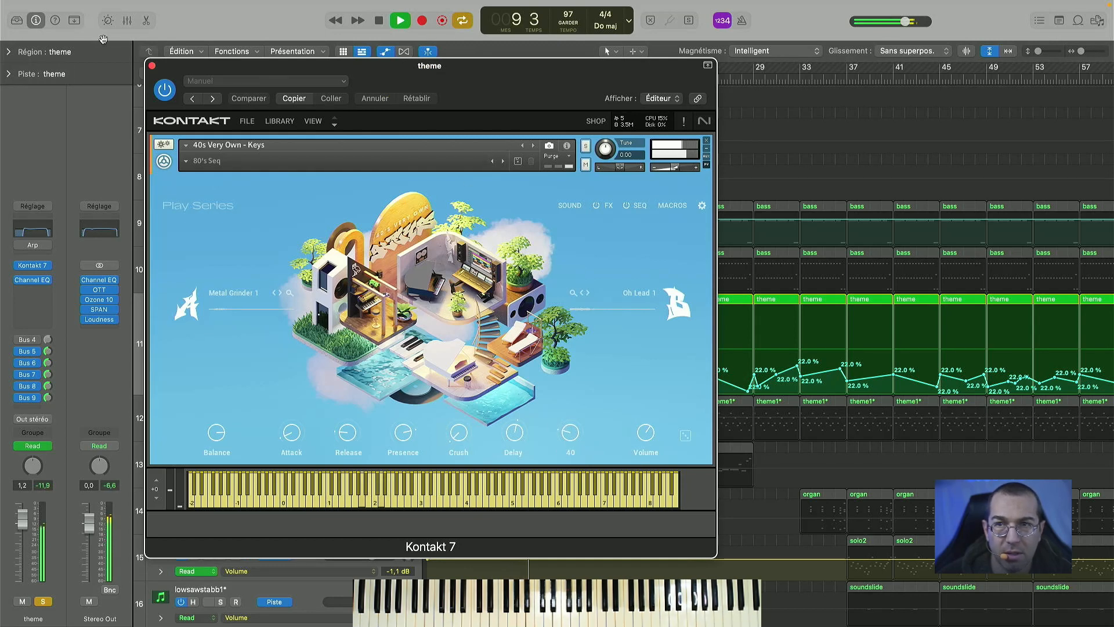
click(152, 67)
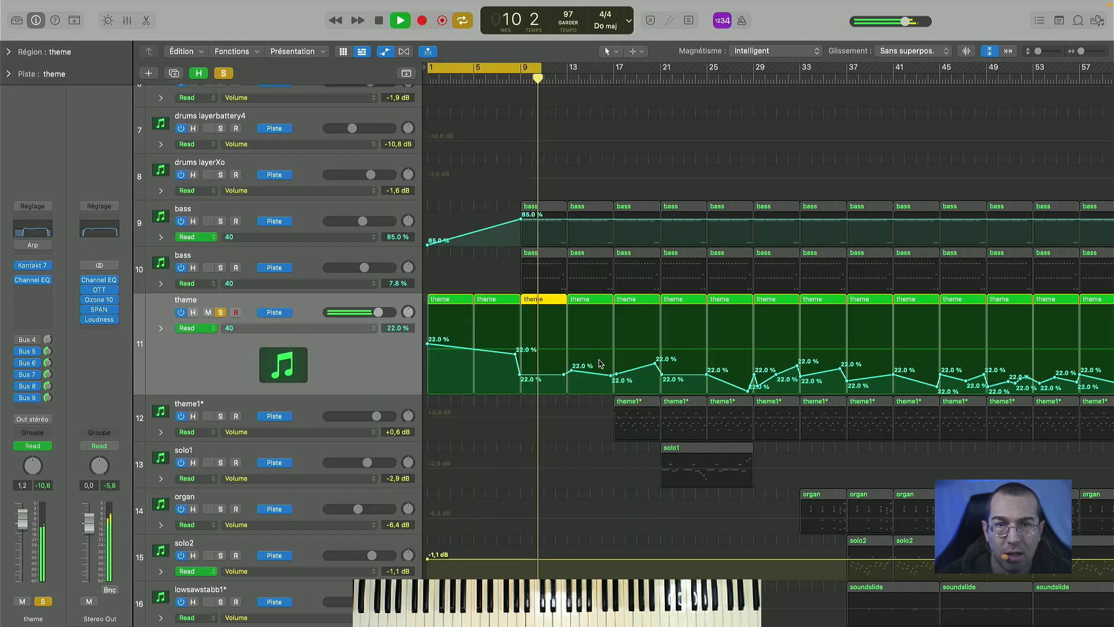
key(space)
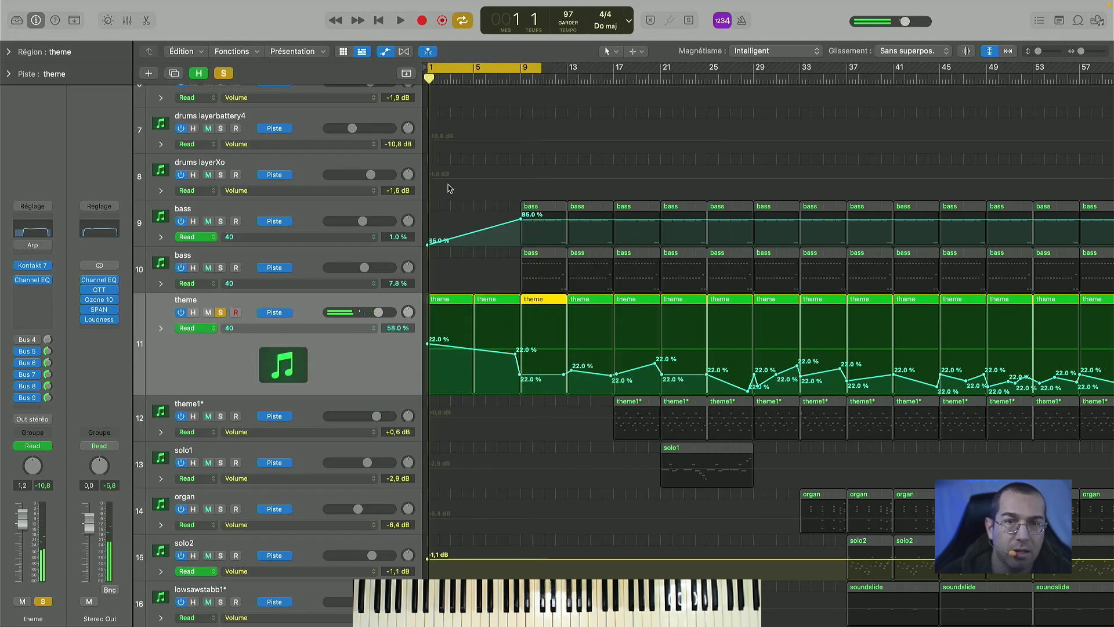
- Set the cycle range from bar 9 to about bar 19 and play the theme to hear its automation
drag(523, 66, 629, 64)
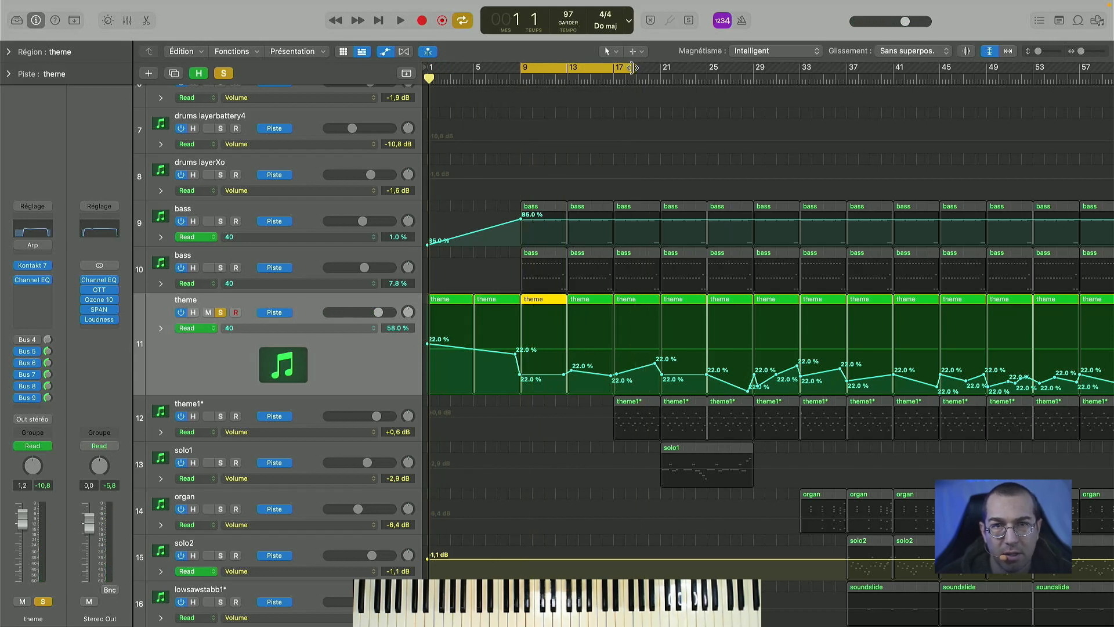
key(a)
key(a)
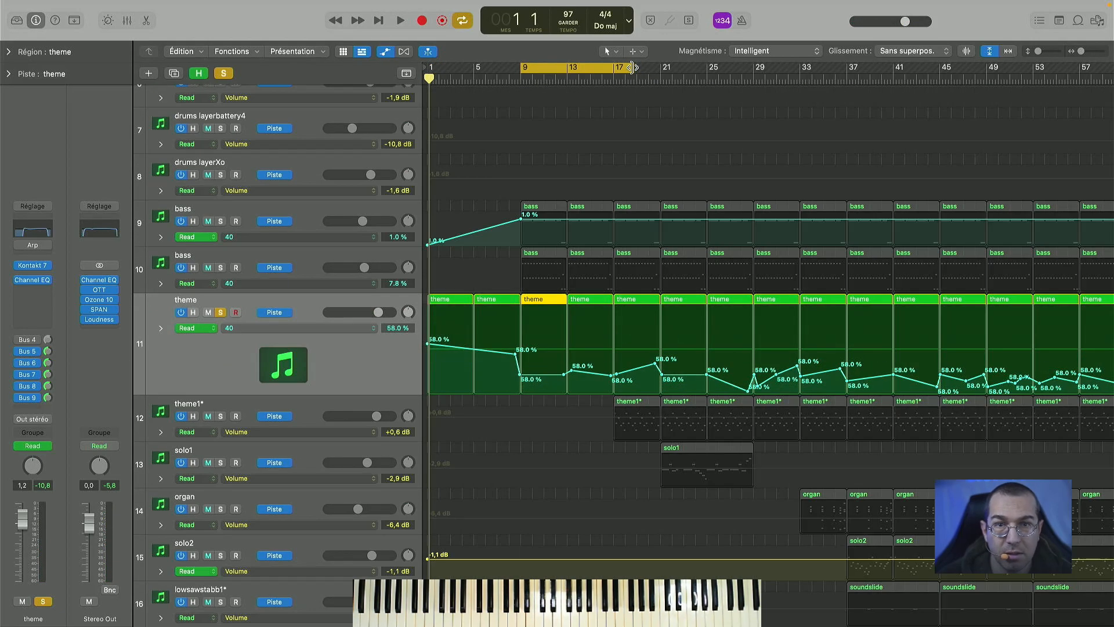
key(super+Left)
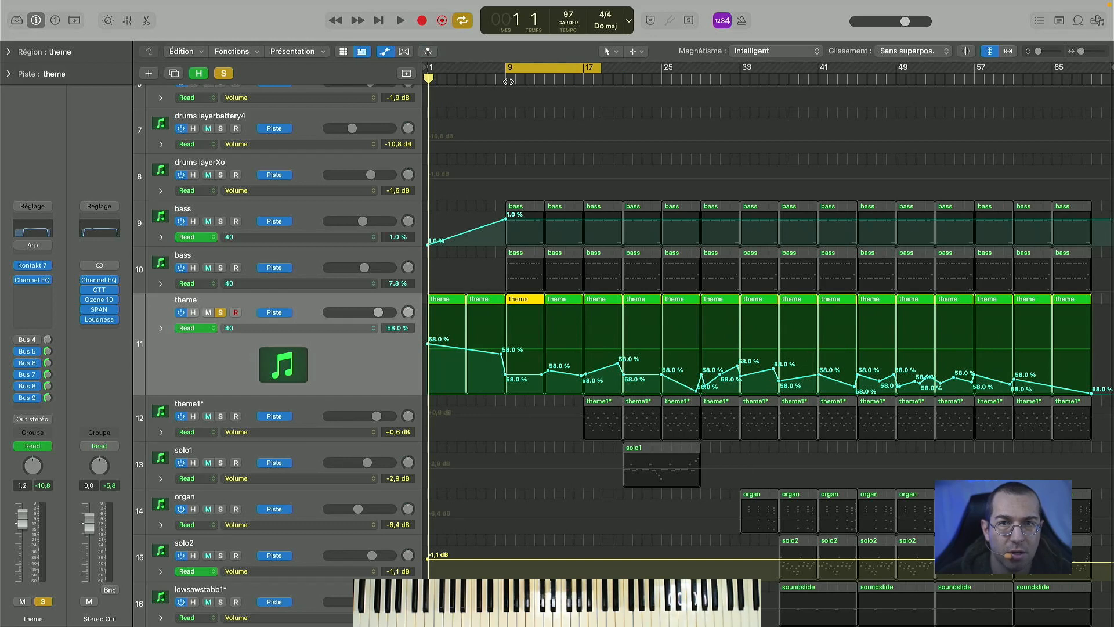
key(space)
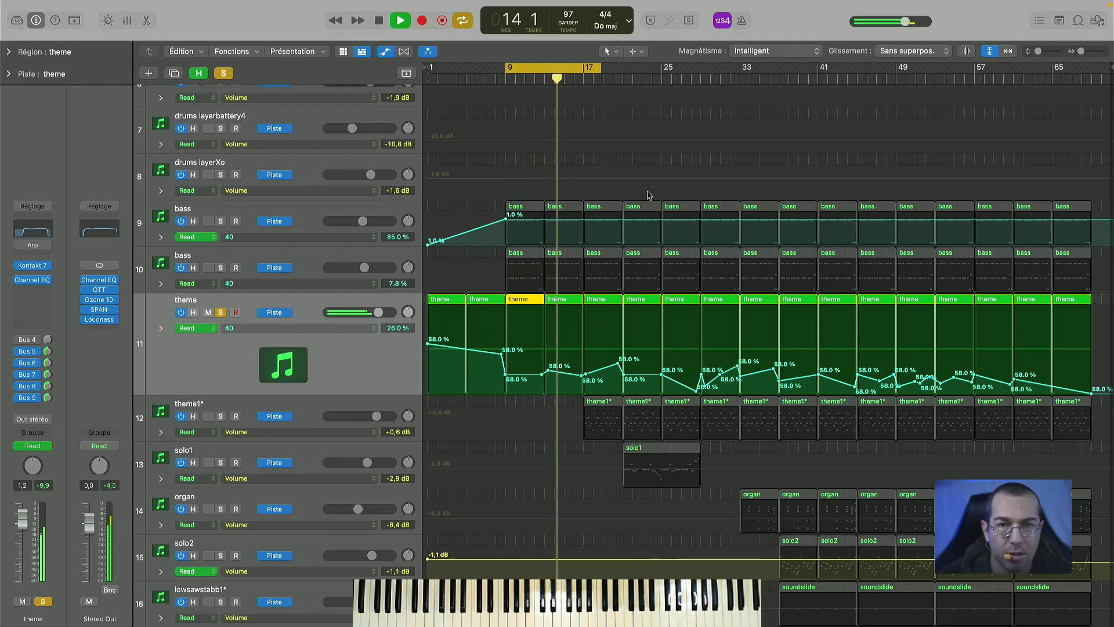
click(599, 83)
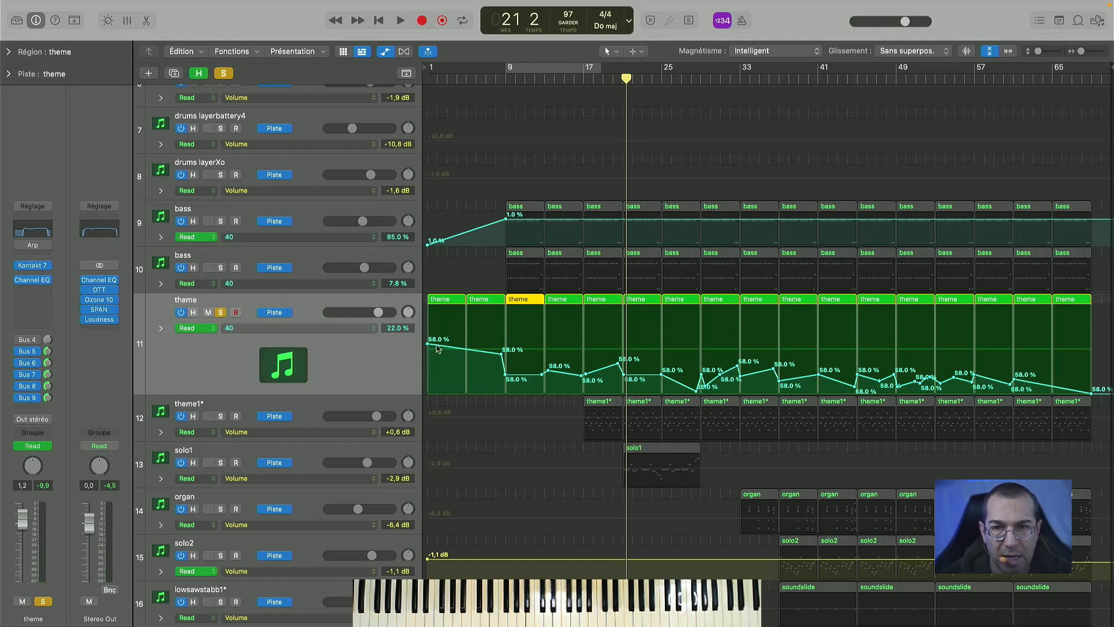
- Hide the track automation and set the cycle range back to bars 9 to 13
key(a)
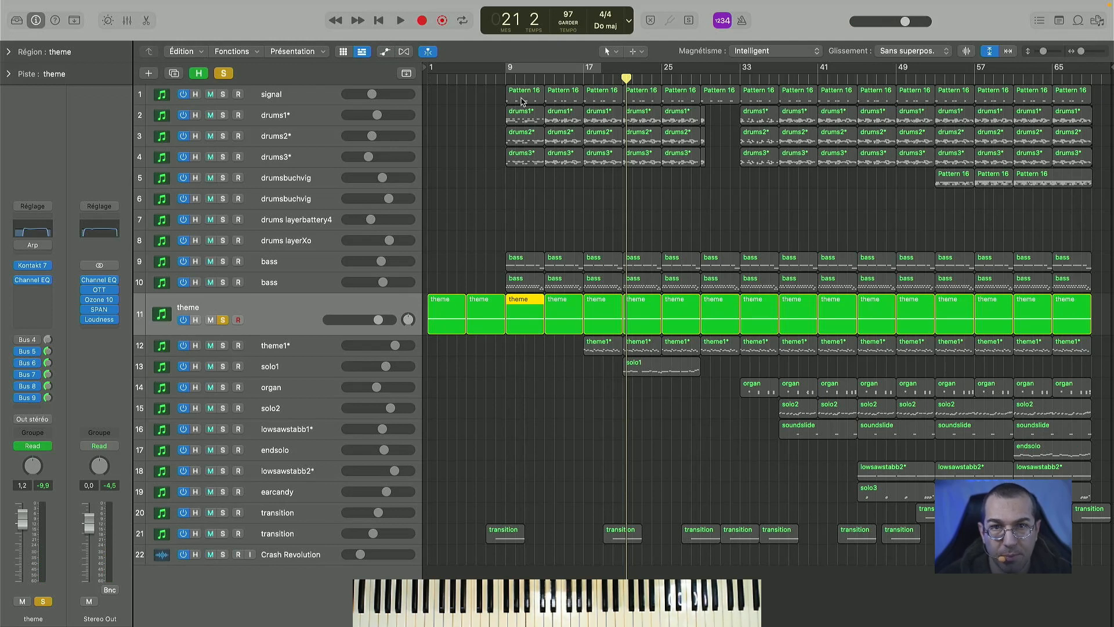
drag(522, 81, 545, 70)
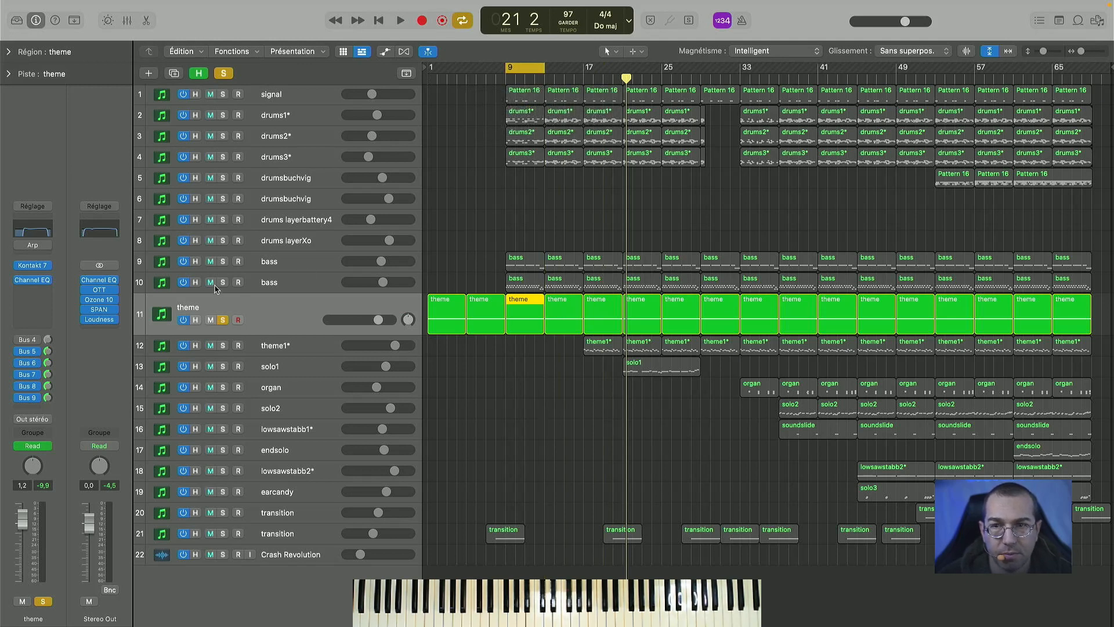
- Solo both bass tracks and the signal track alongside the theme, and play them from bar 9
click(223, 282)
click(222, 262)
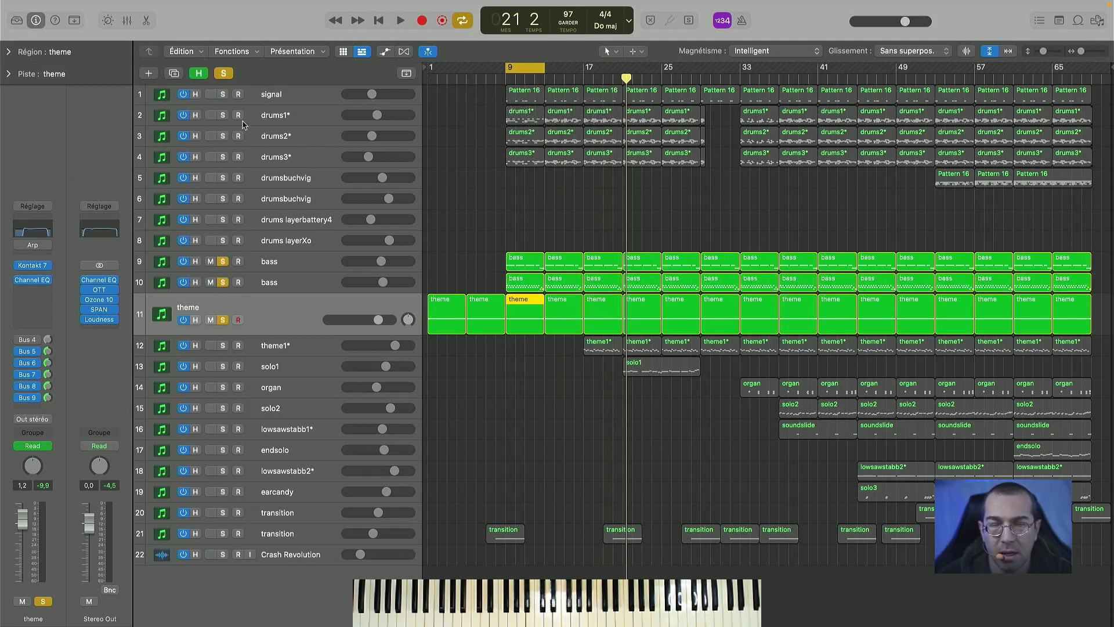
click(223, 95)
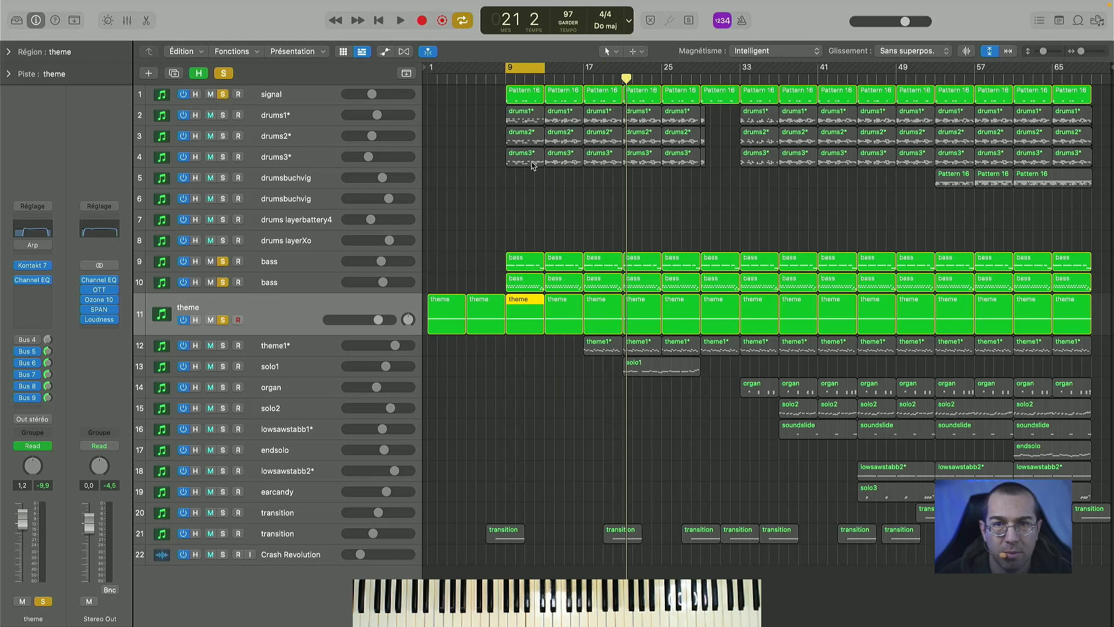
key(space)
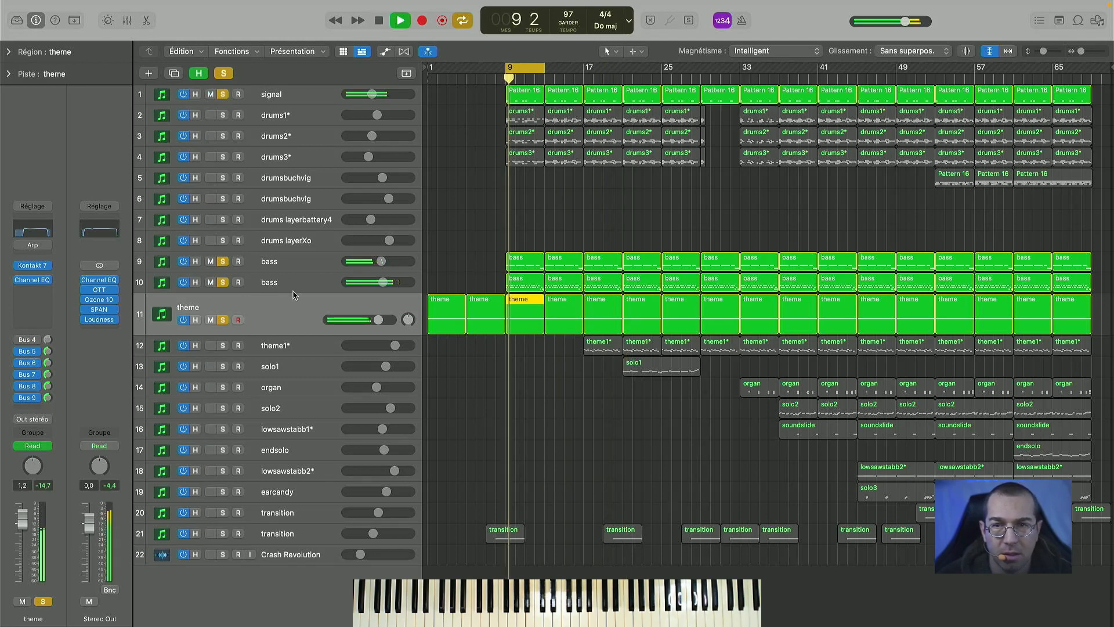
key(space)
- Unsolo the second bass track, play the first bass with the theme, and view the first bass's Kontakt instrument
click(223, 283)
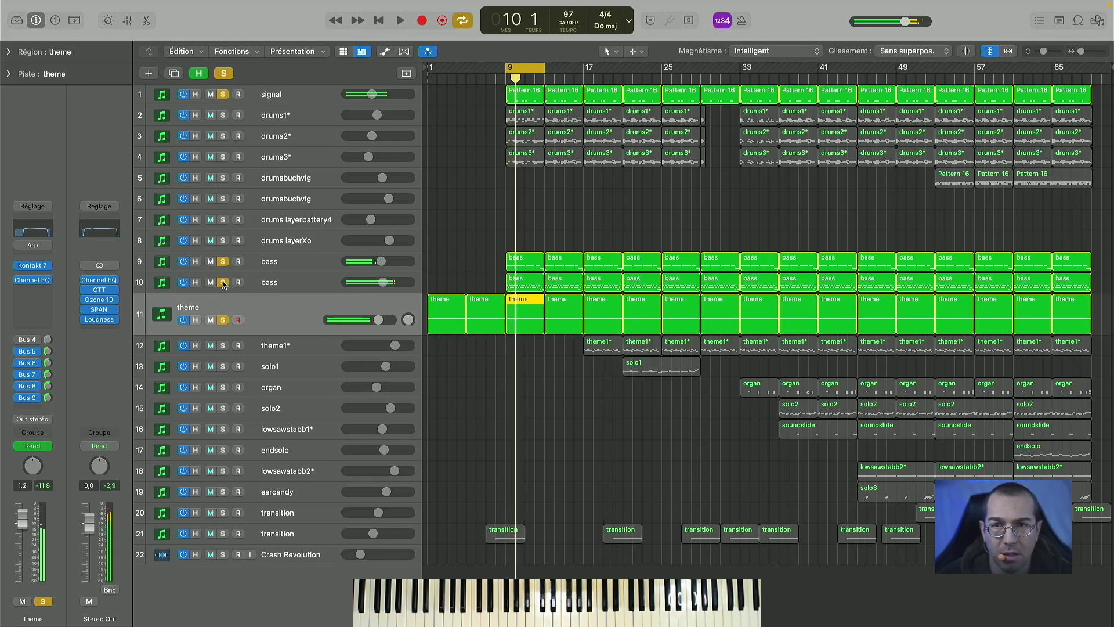
key(space)
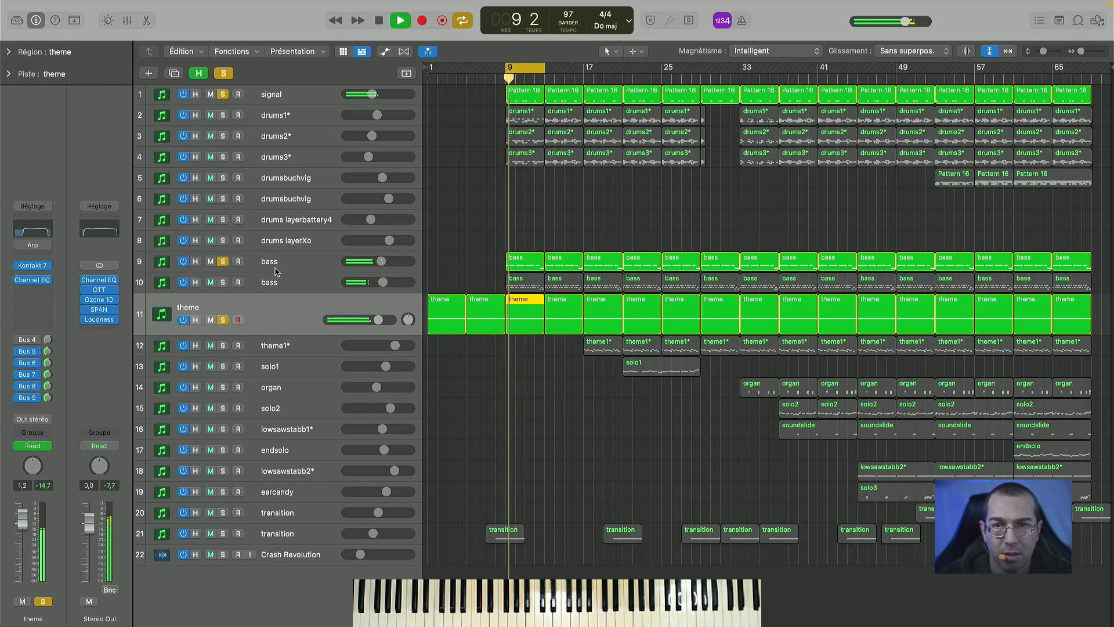
click(306, 264)
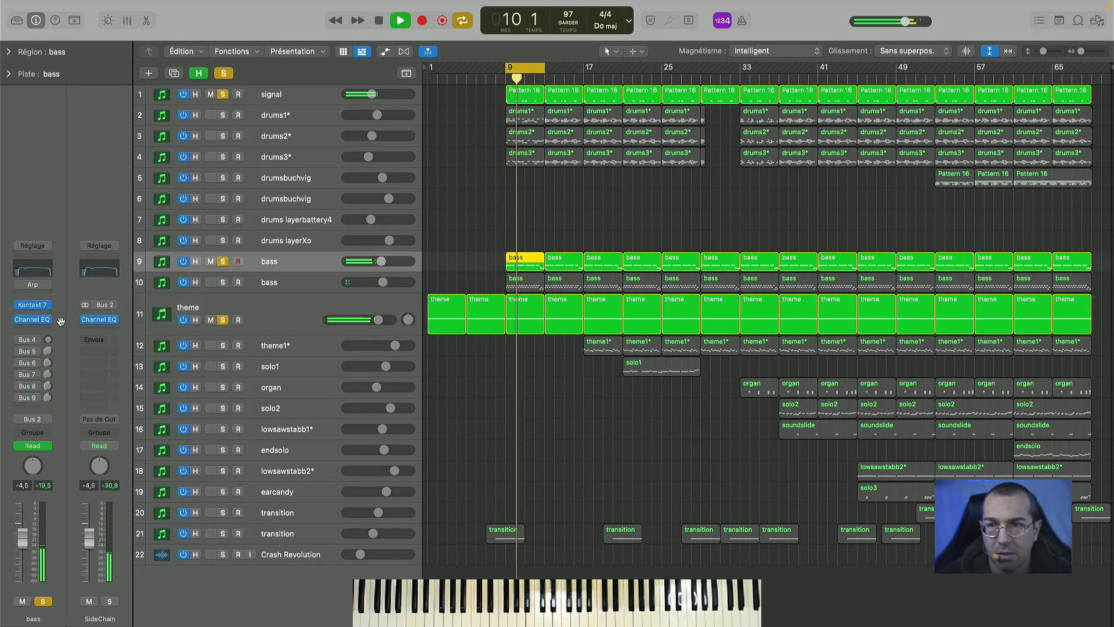
click(35, 306)
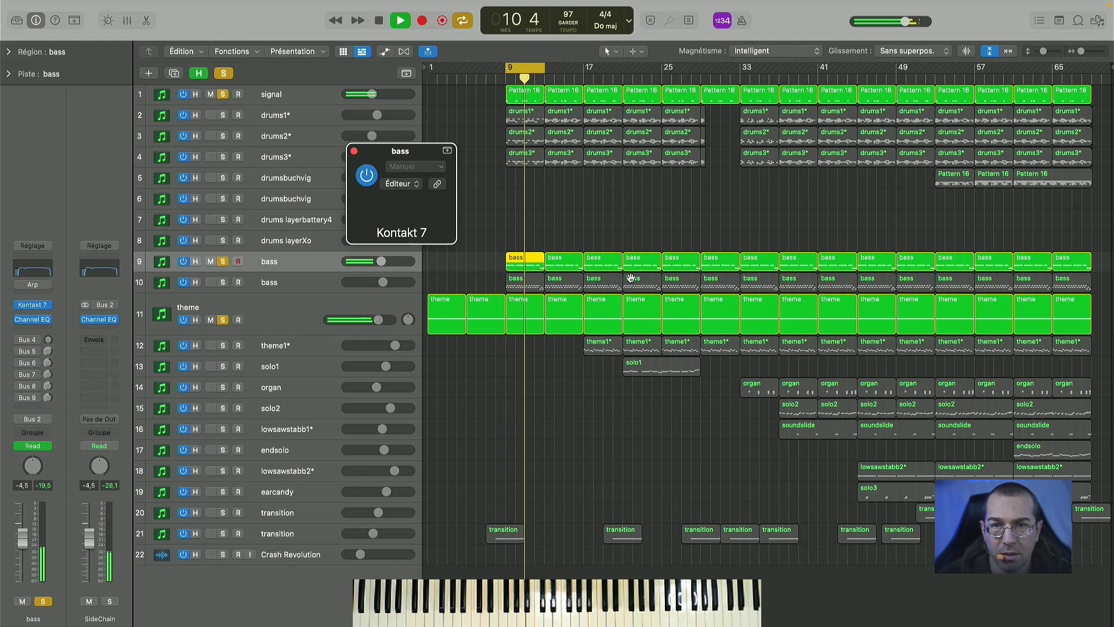
key(space)
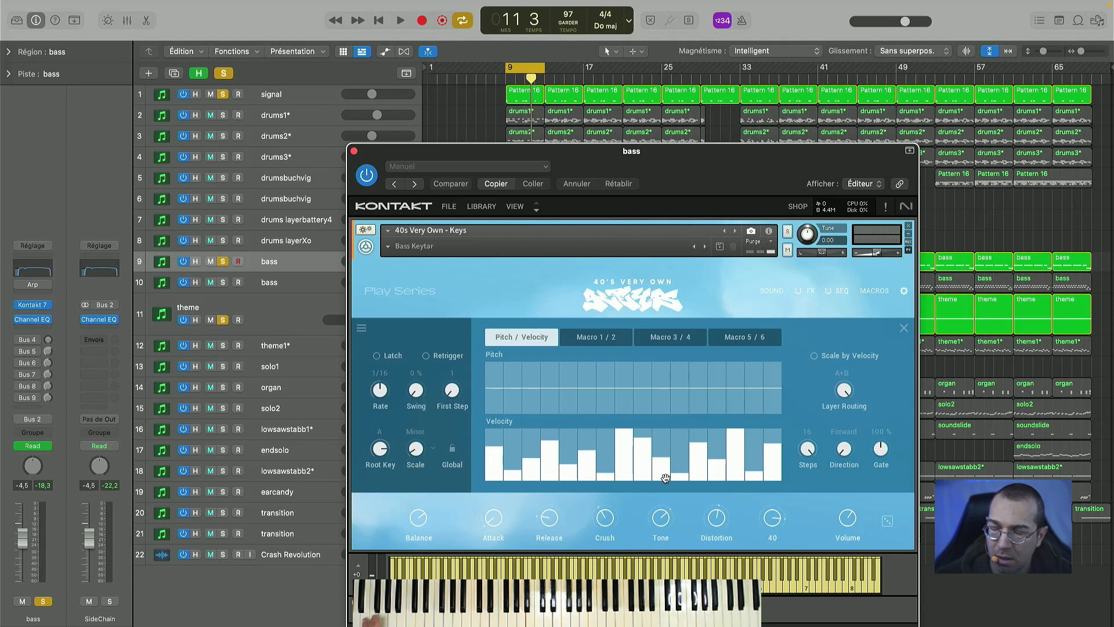
- Leave the Bass Keytar's sequencer page, replay the loop with the instrument's main view shown, and close its window
click(828, 292)
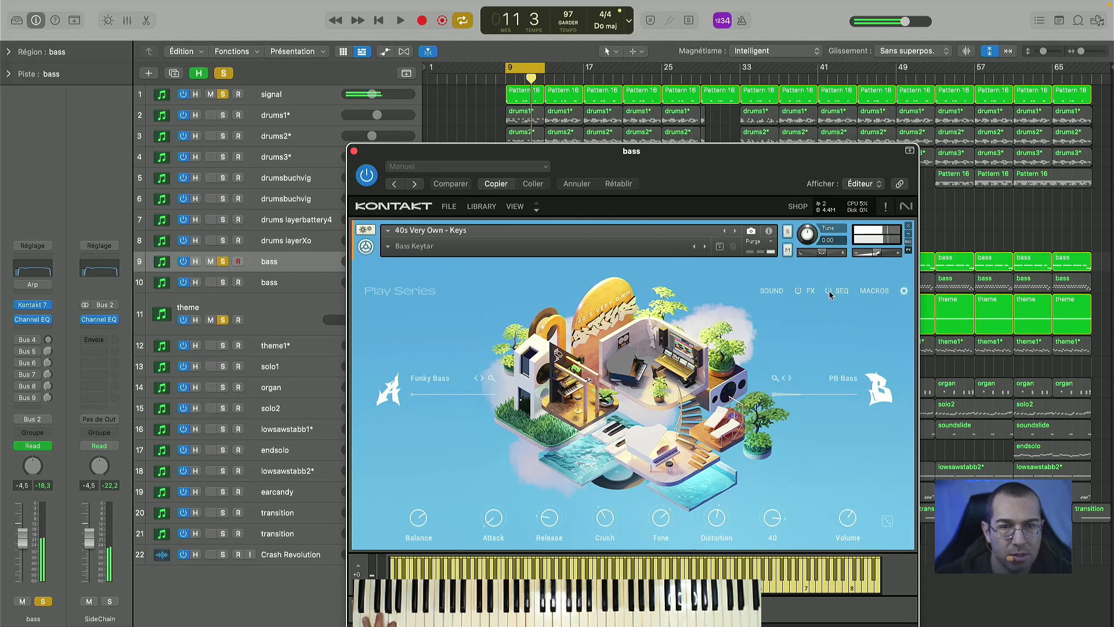
key(space)
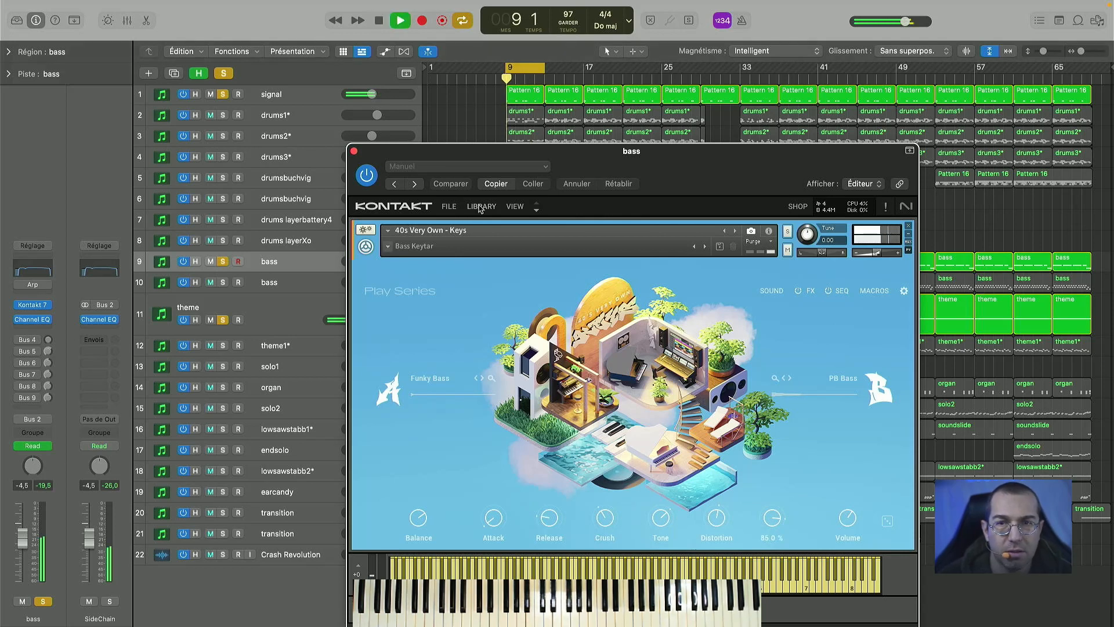
click(353, 152)
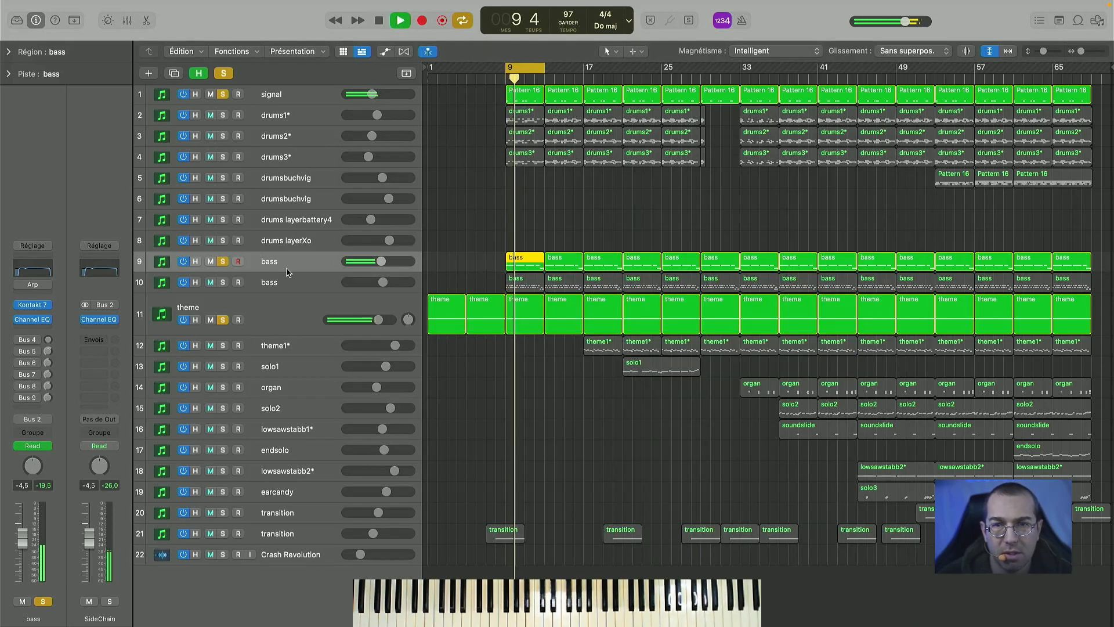
key(space)
- Unsolo the first bass and the theme, solo the second bass on track 10, and play it with the signal track
click(223, 262)
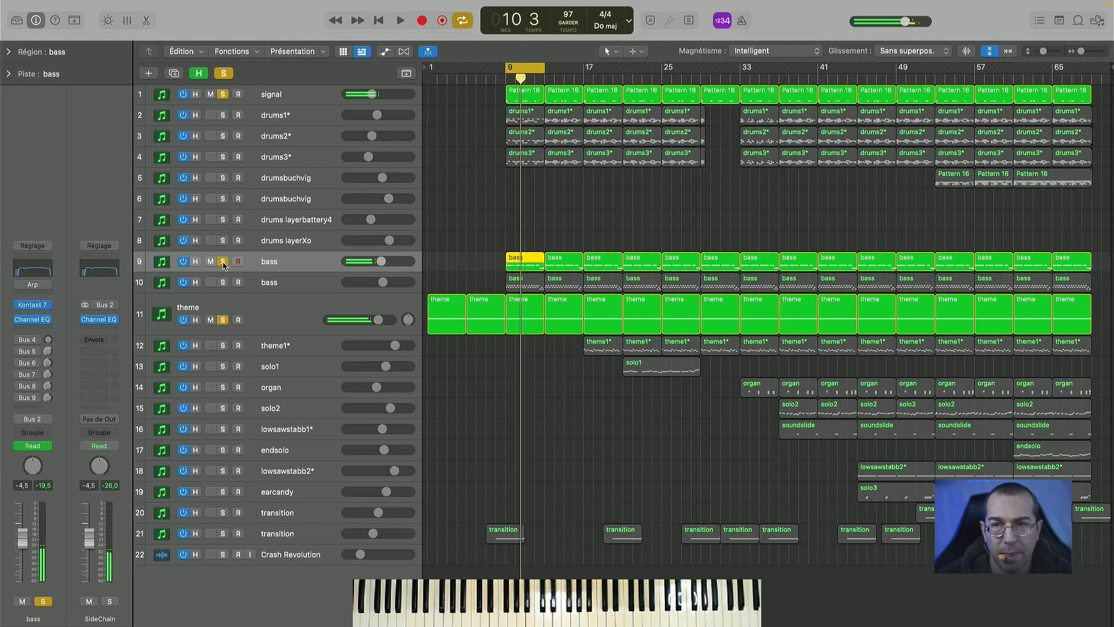
click(251, 282)
key(space)
key(space)
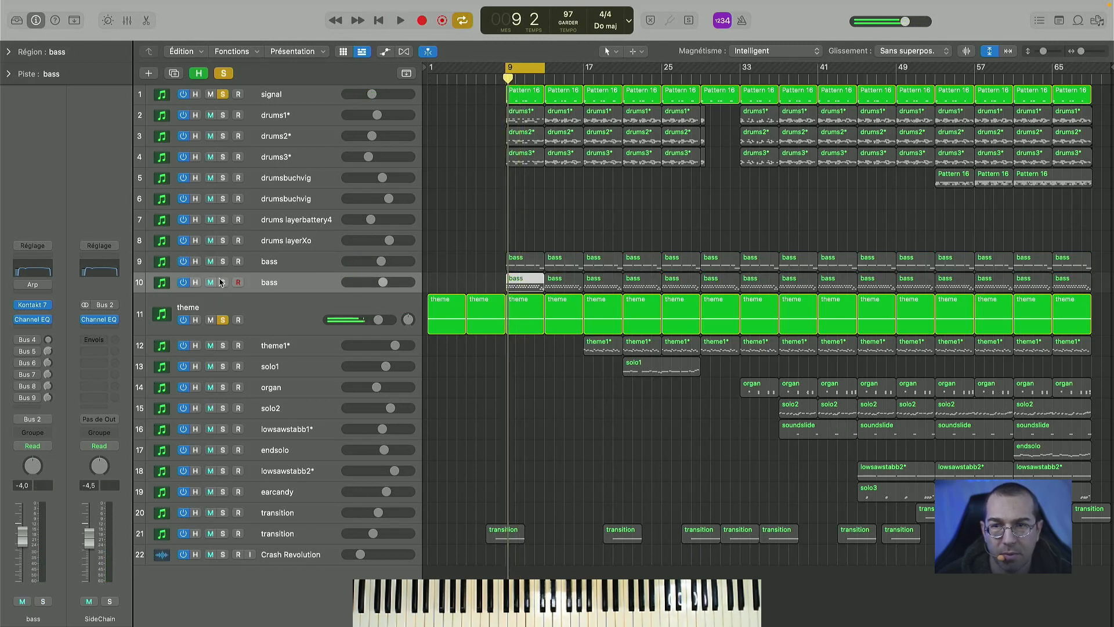
click(223, 282)
click(223, 319)
key(space)
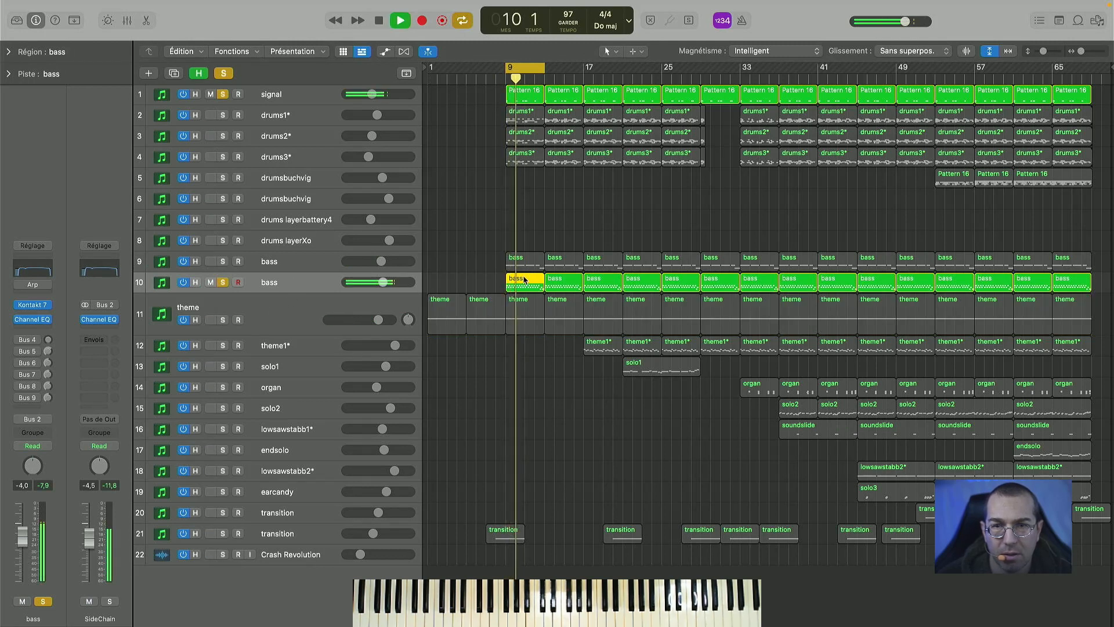
key(space)
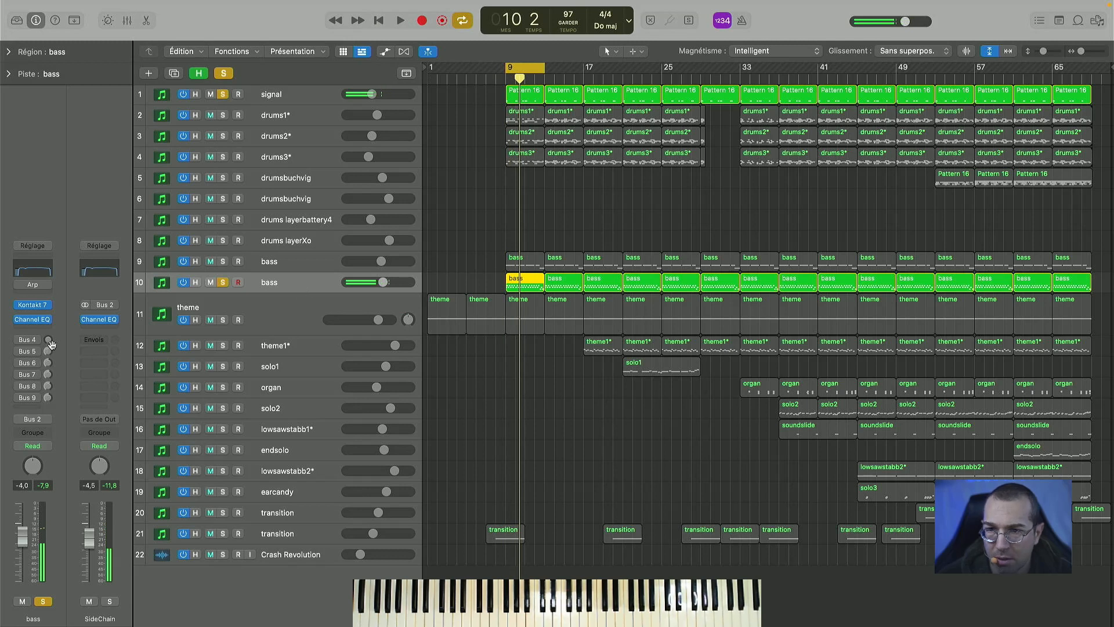
- View the second bass's Kontakt instrument, play its part from bar 9, and close the instrument window
click(34, 307)
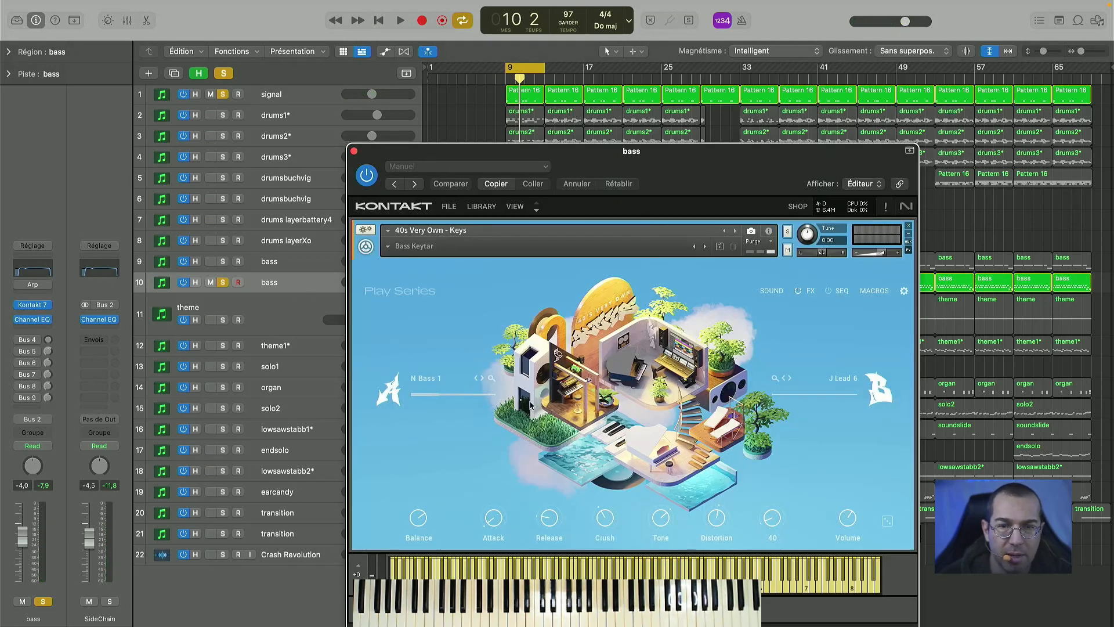
key(space)
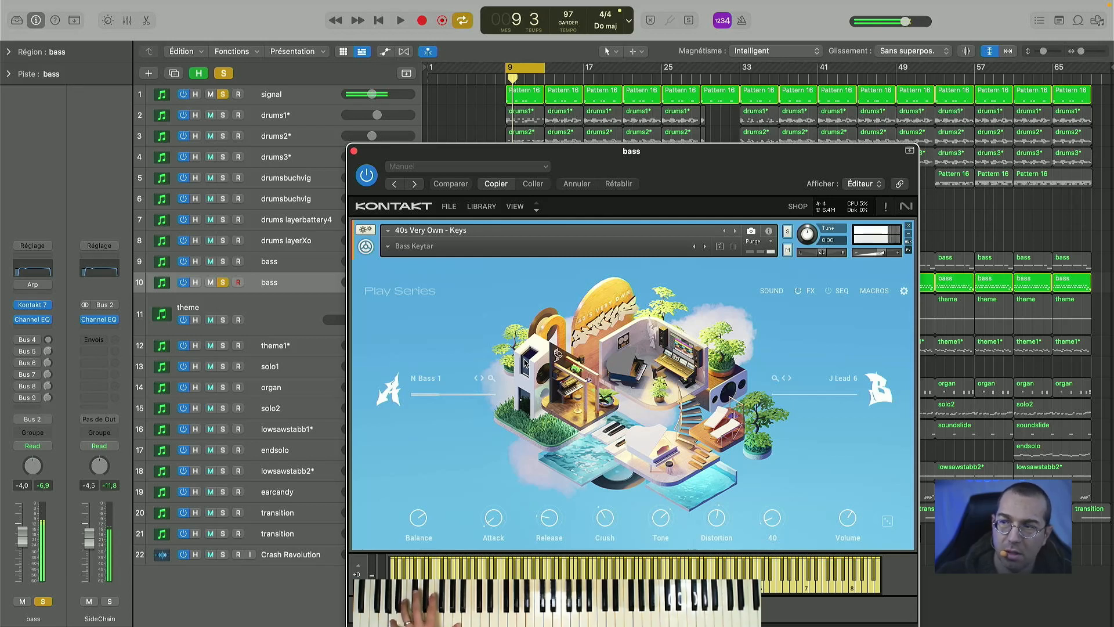
key(space)
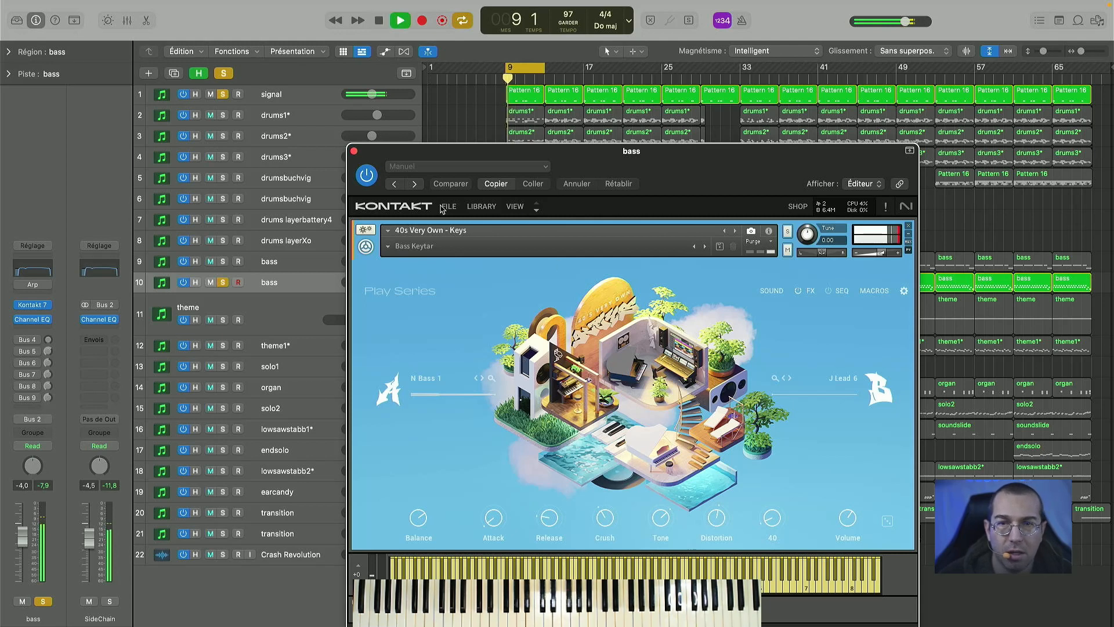
key(space)
click(354, 151)
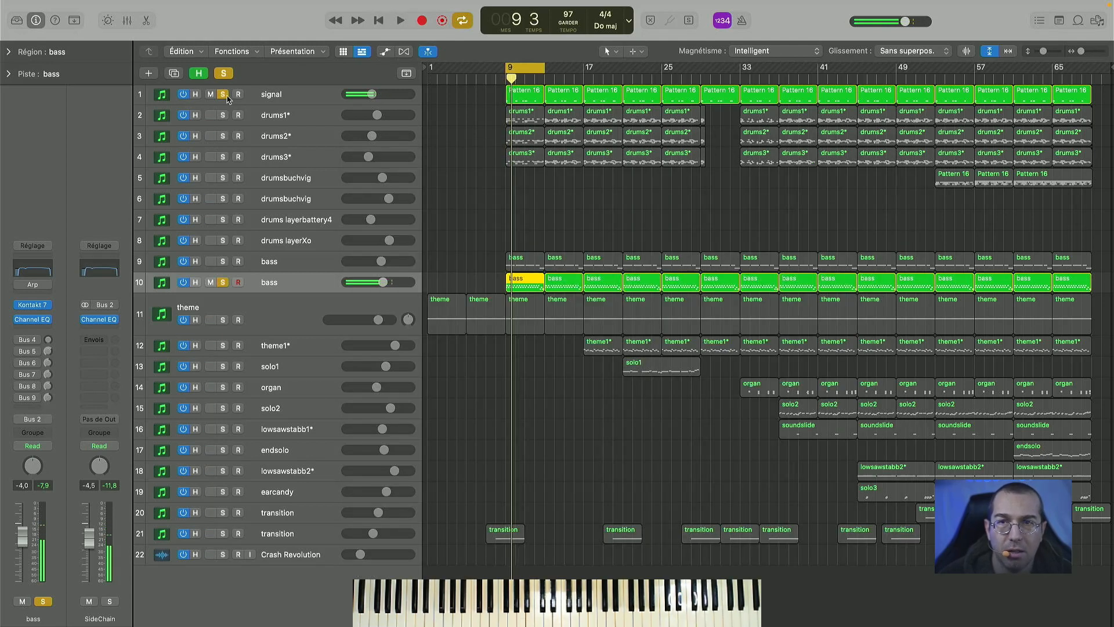
- Solo the first bass with the second and play them, then add the theme to the solo and play again
click(223, 261)
key(space)
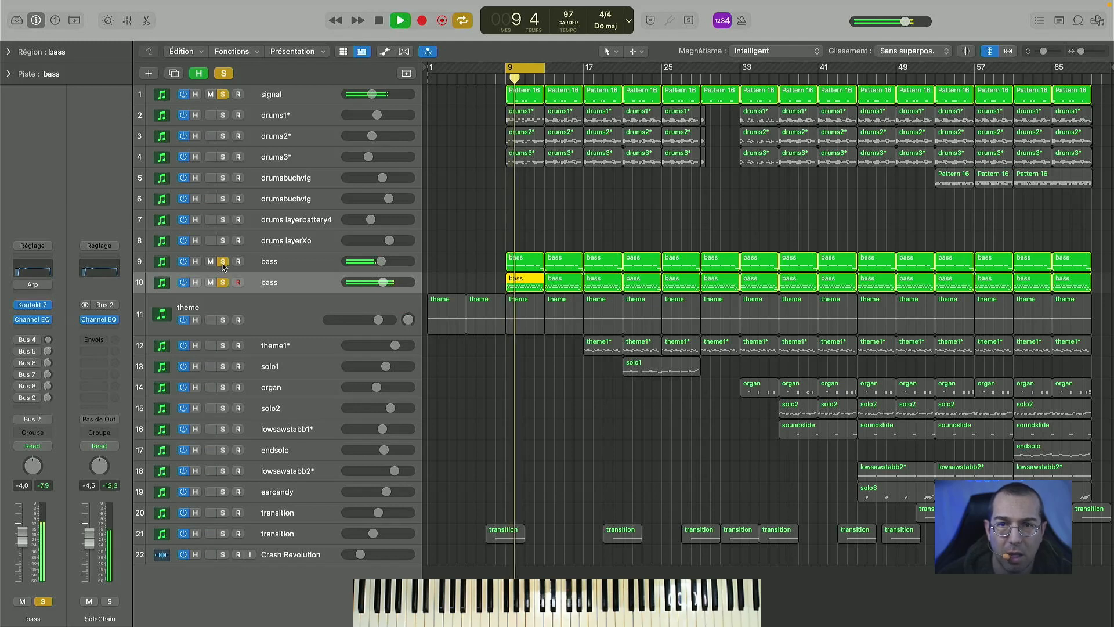
key(space)
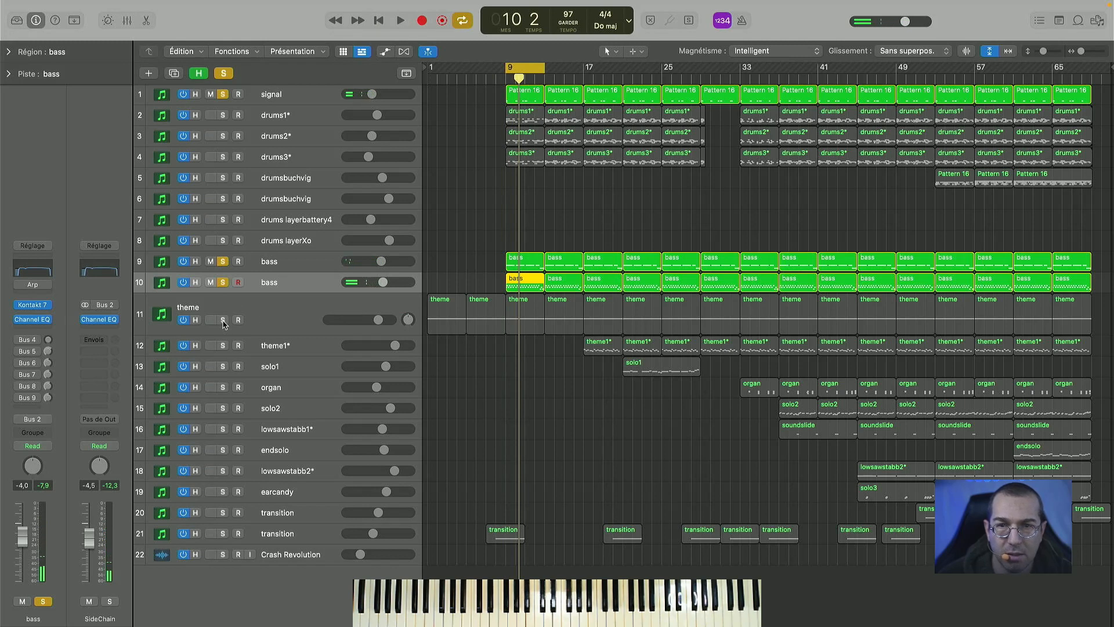
click(223, 320)
key(space)
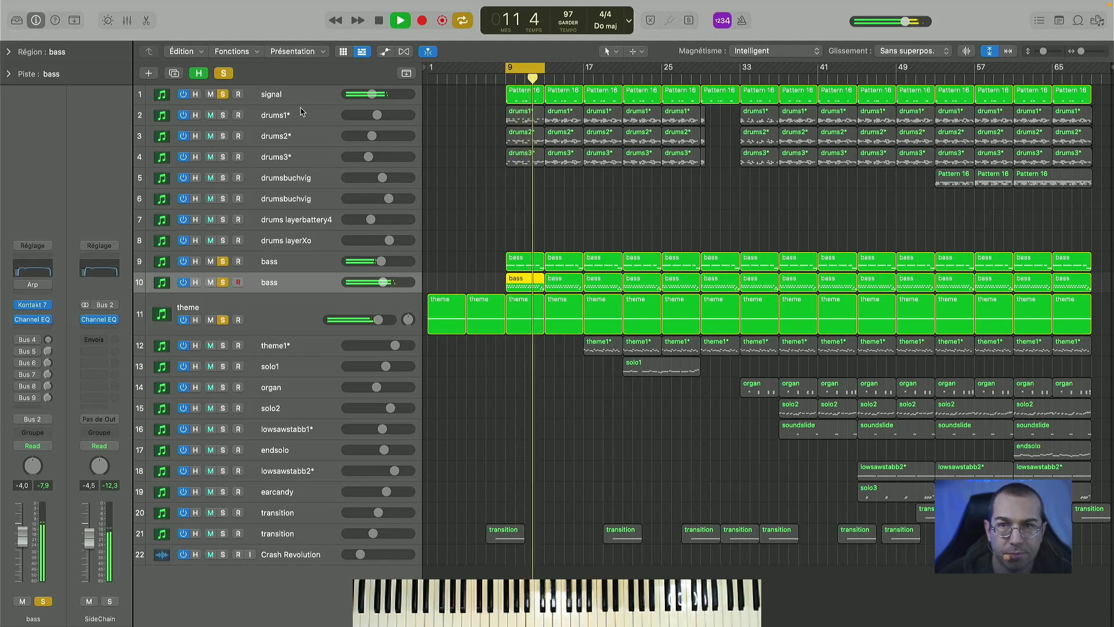
key(space)
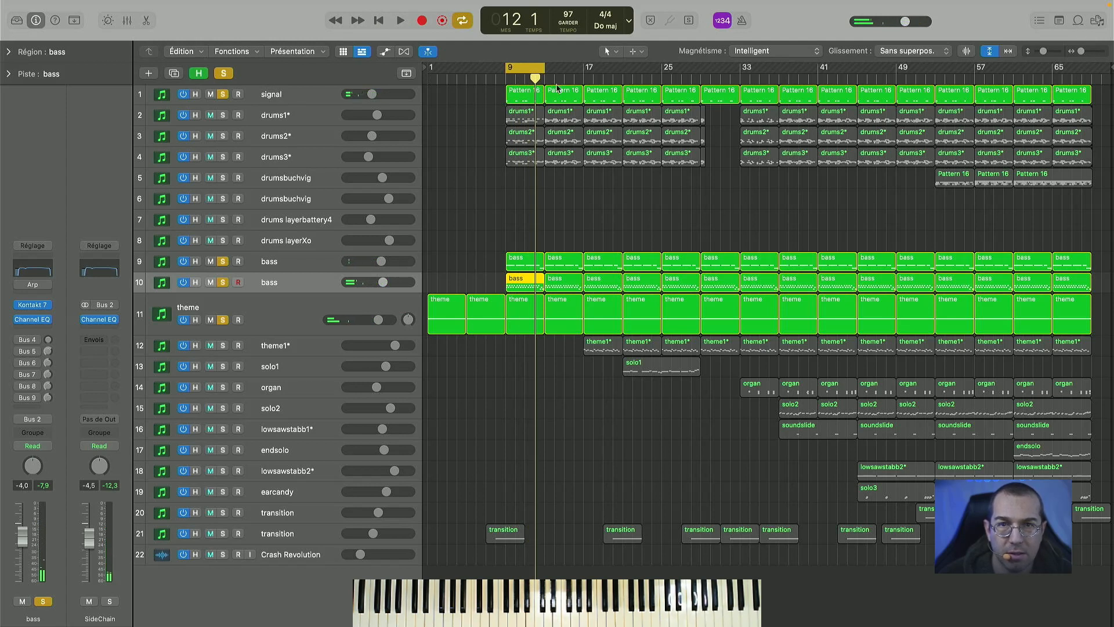
- Unsolo both bass tracks and the theme, solo the drums1* track, and play it from bar 9
click(306, 97)
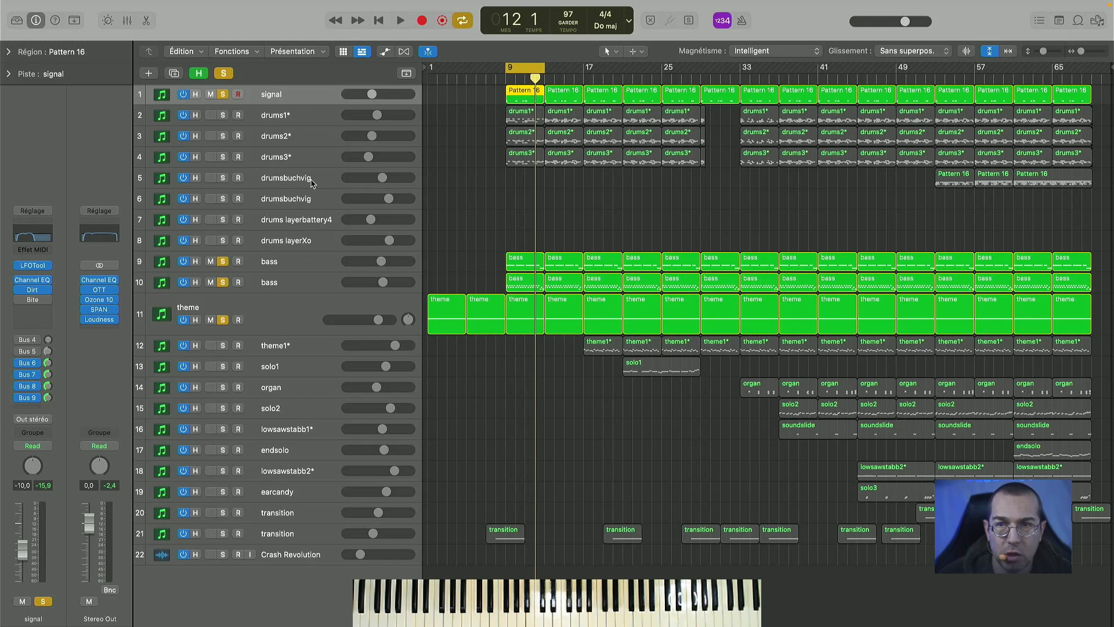
click(304, 120)
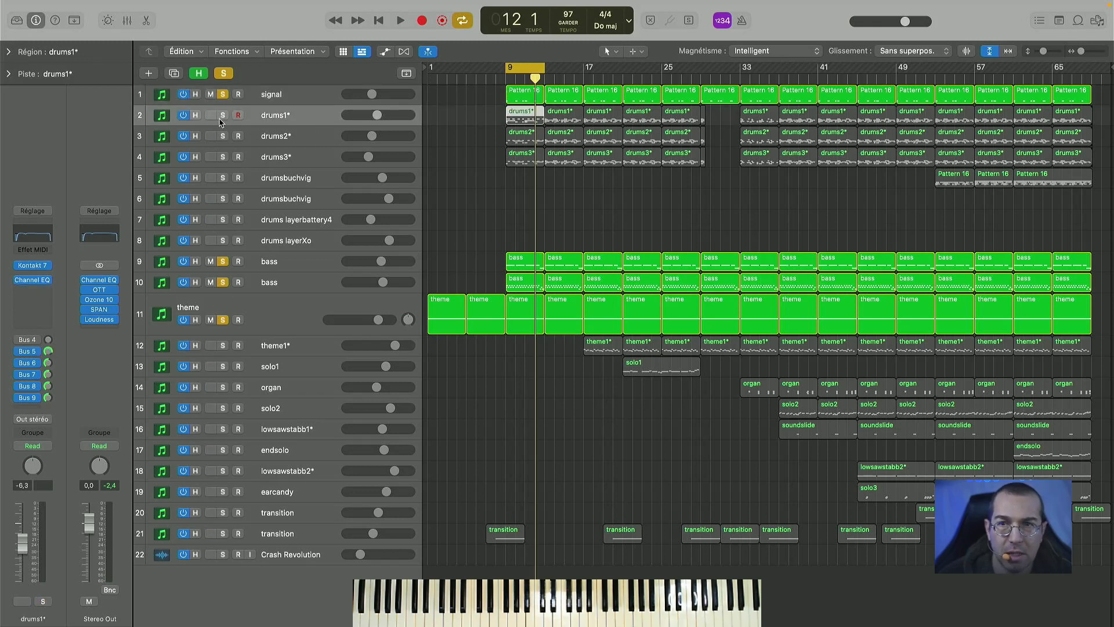
click(223, 262)
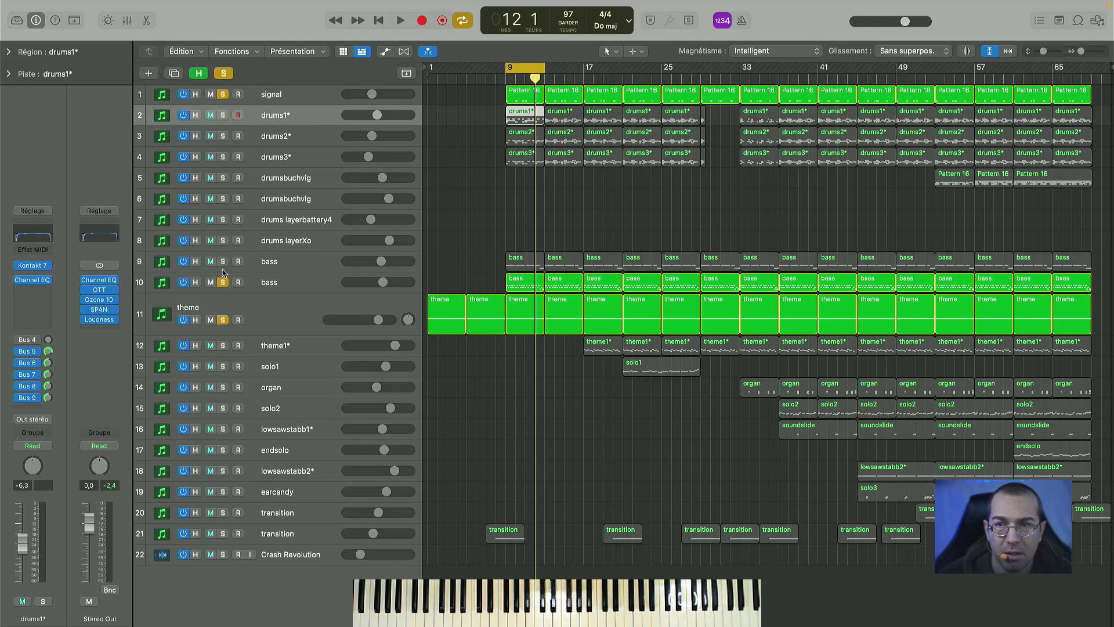
click(222, 282)
click(223, 320)
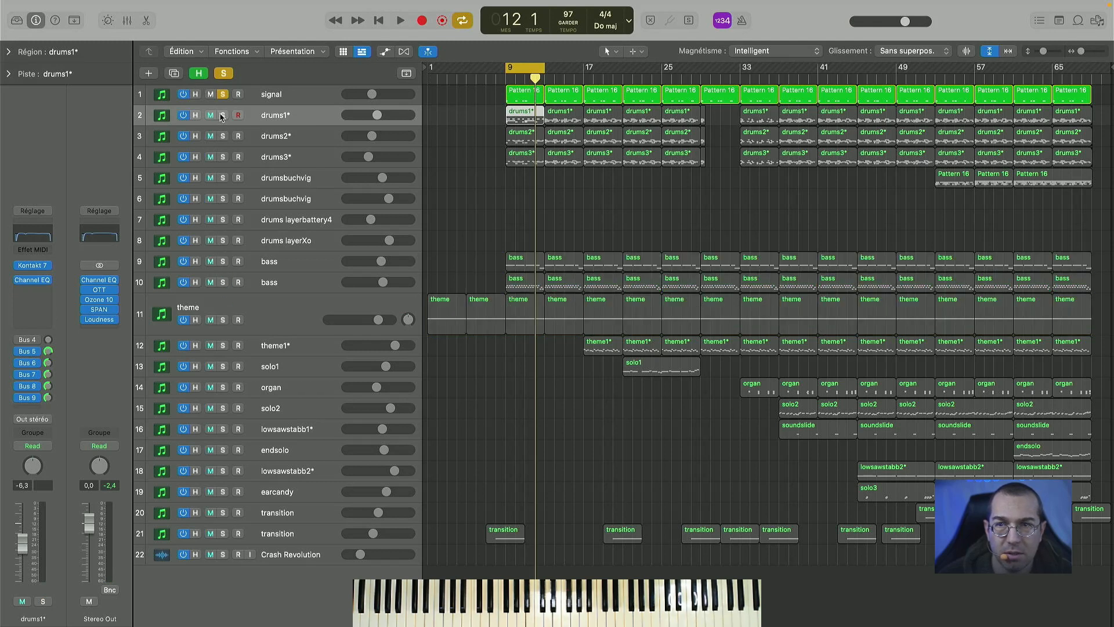
click(222, 115)
key(space)
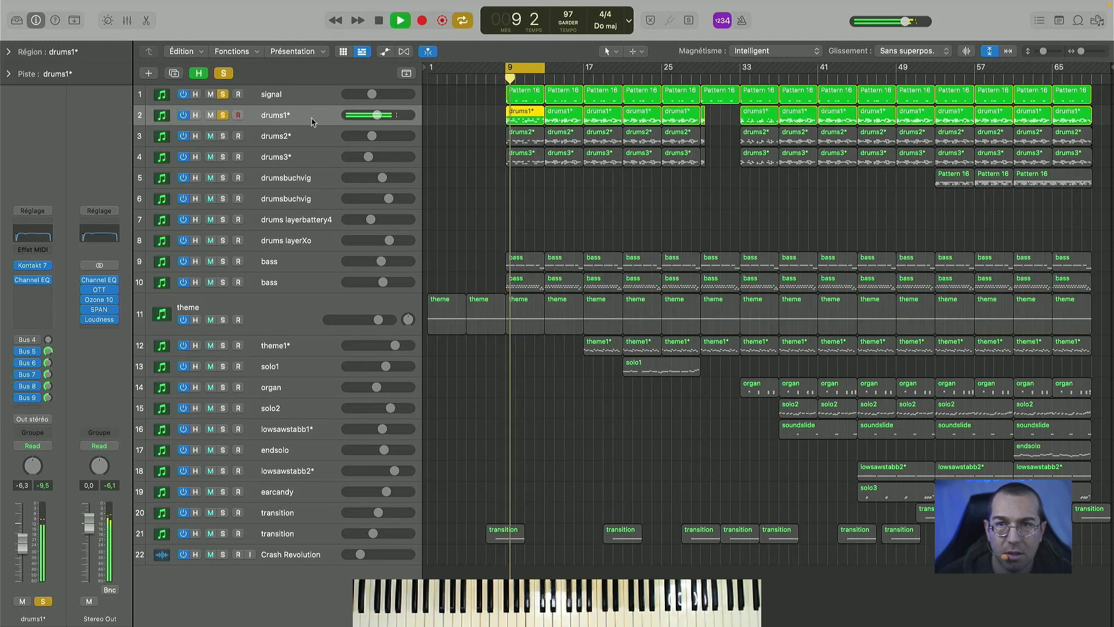
- View the drums1* track's Kontakt instrument with the Queen Alley Kit during playback, stop, and close its window
click(34, 267)
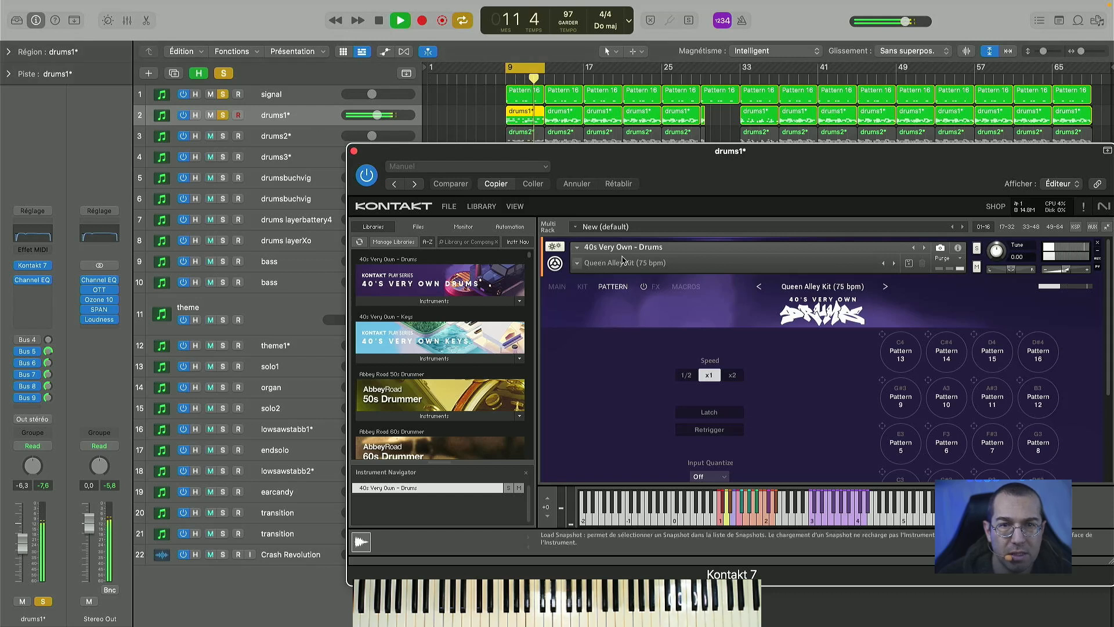
key(space)
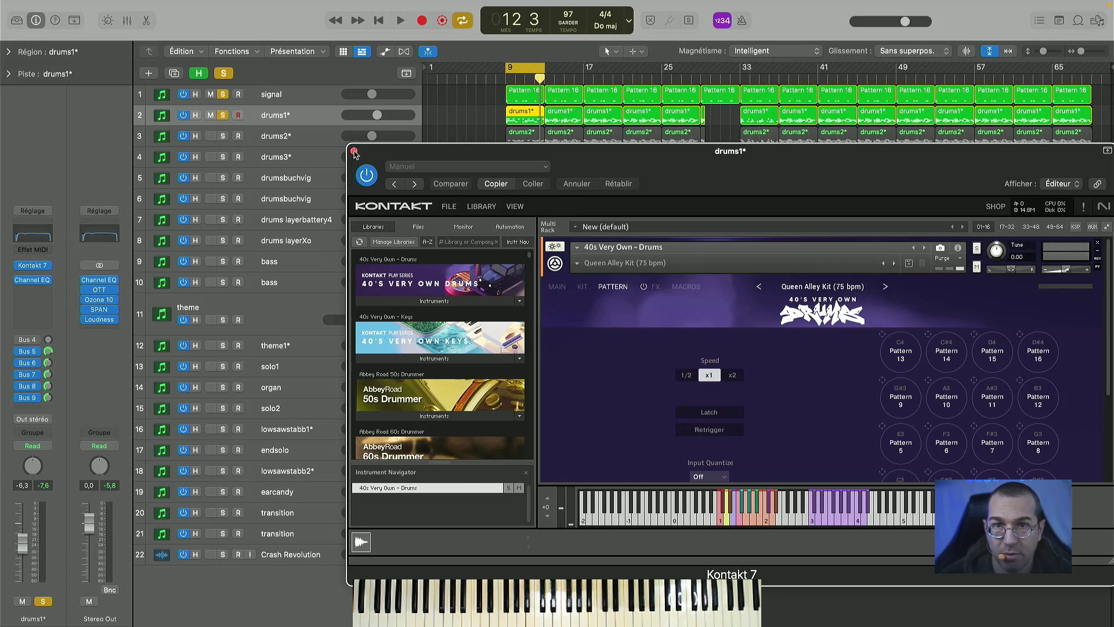
click(354, 152)
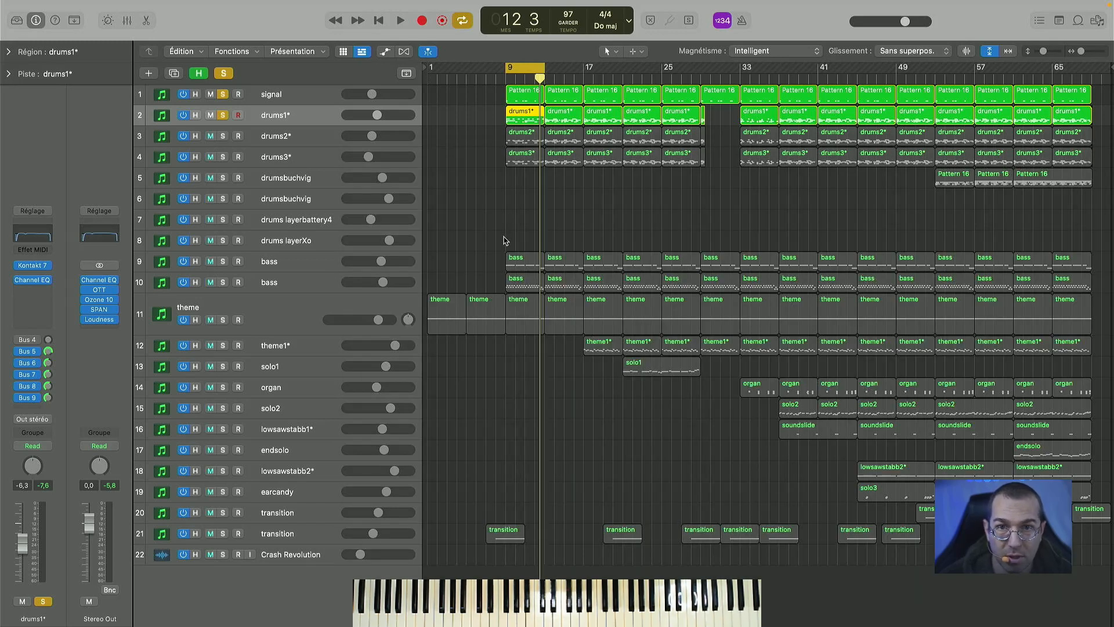
- Play the soloed drums1* track with its Bus 5 send on and bypassed to compare the sound
key(space)
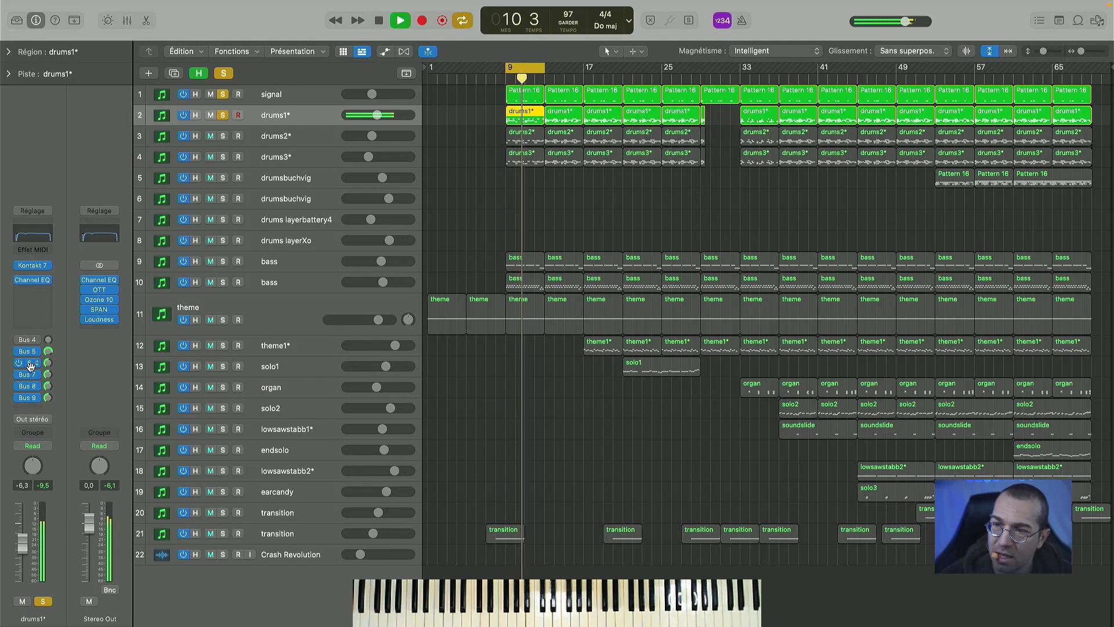
key(space)
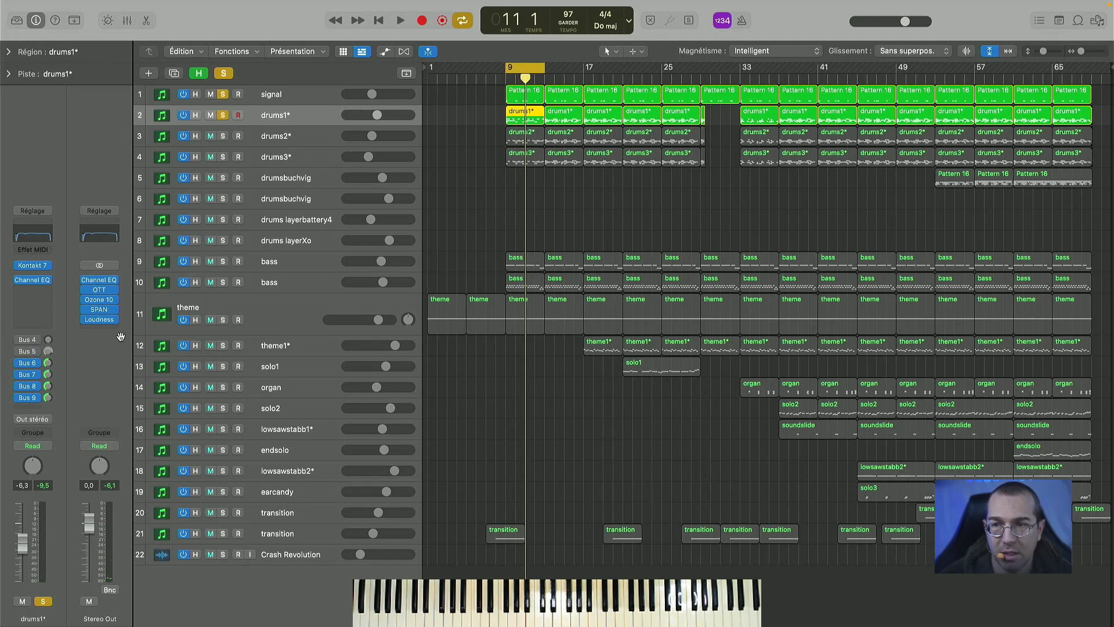
key(space)
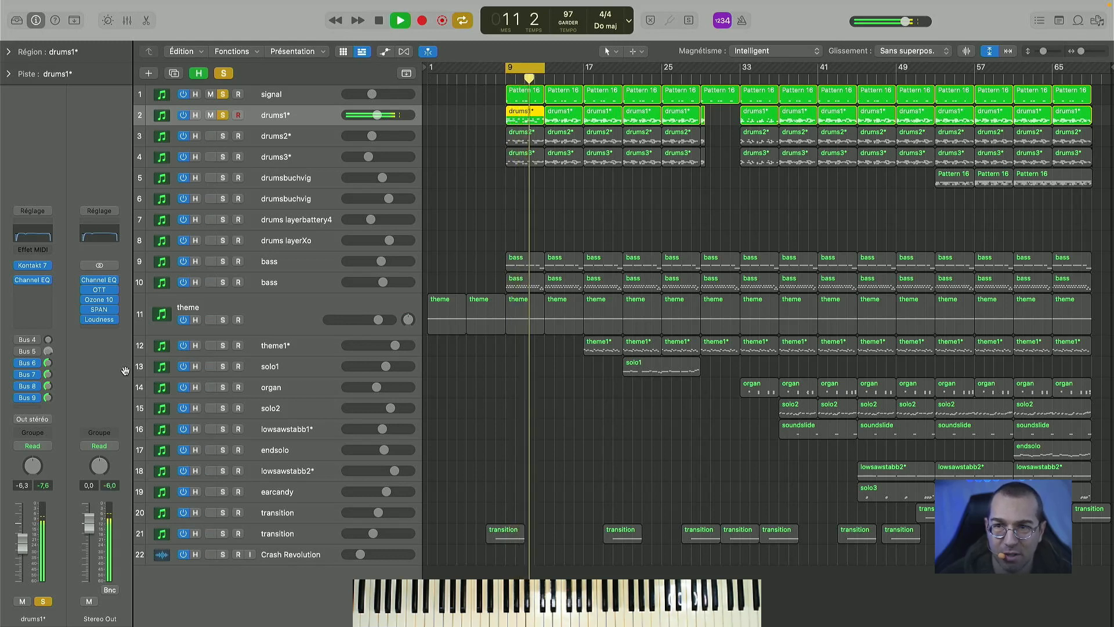
key(space)
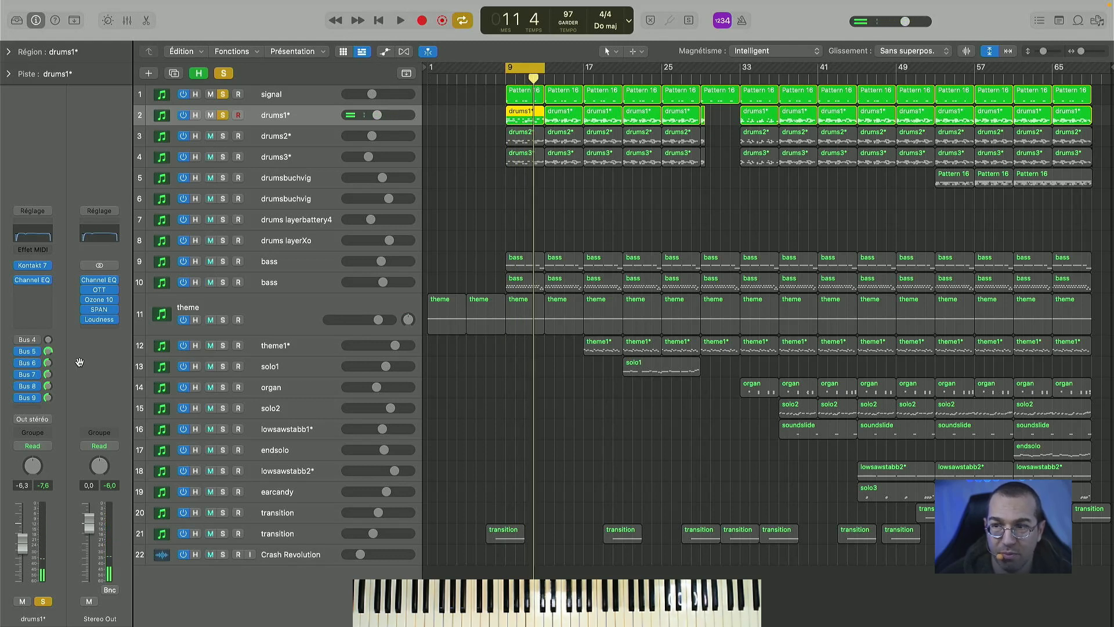
- Play the soloed drums1* track, then add both bass tracks and the theme to the solo and play them together
key(space)
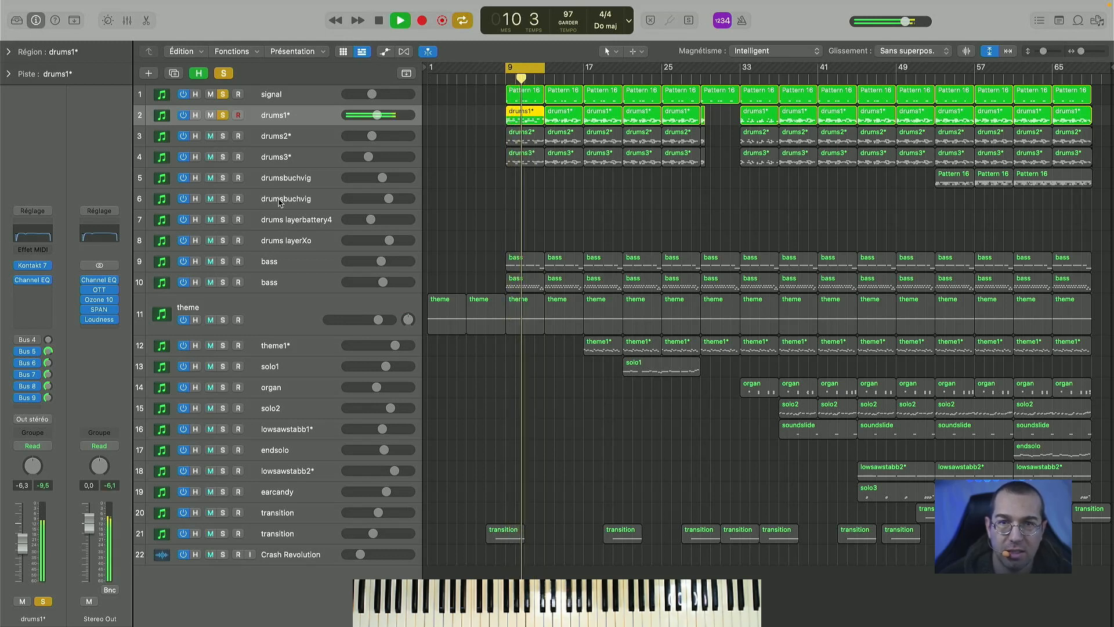
key(space)
click(223, 262)
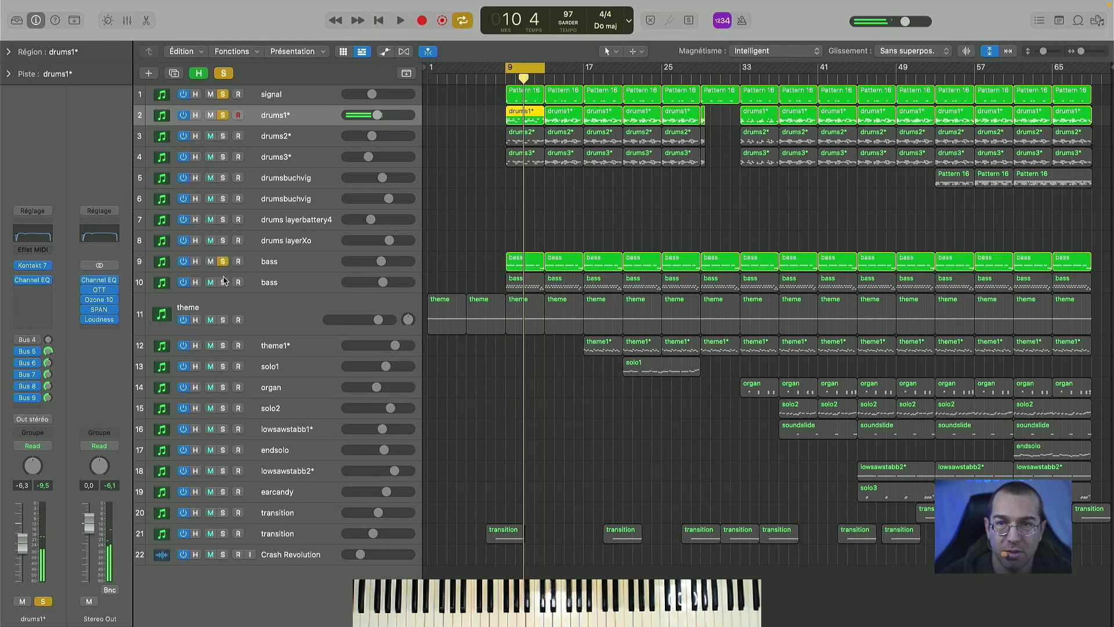
click(224, 283)
click(224, 320)
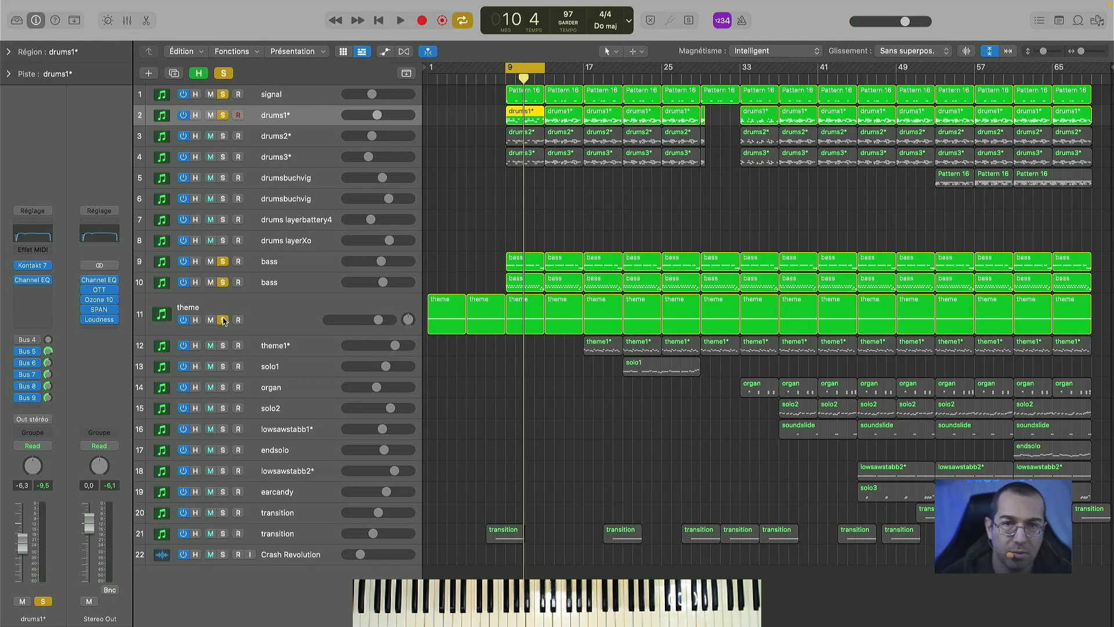
key(space)
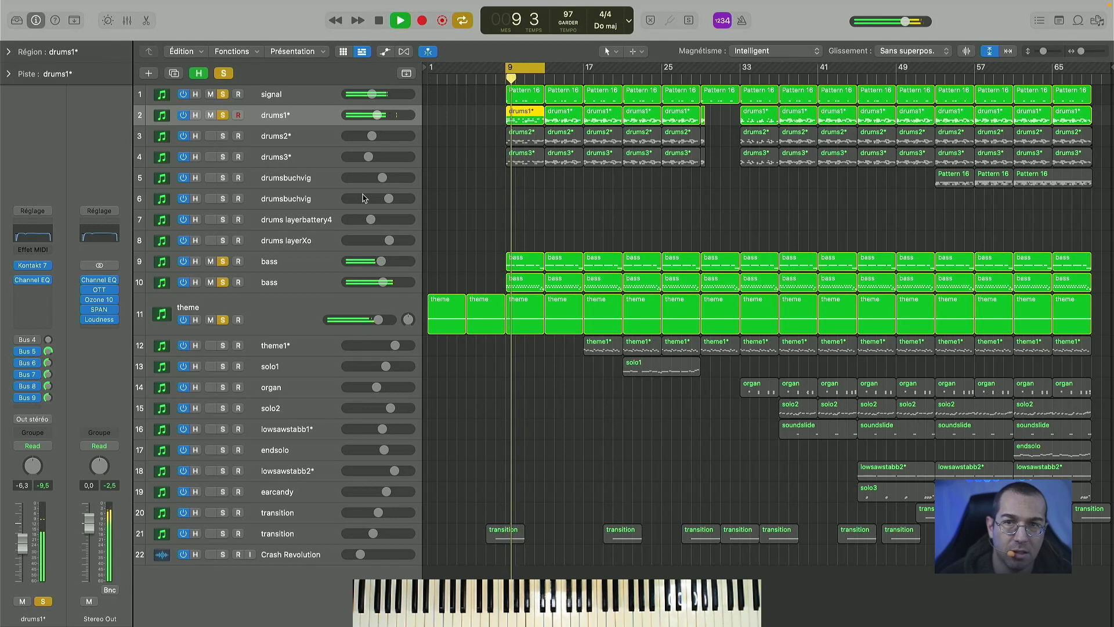
key(space)
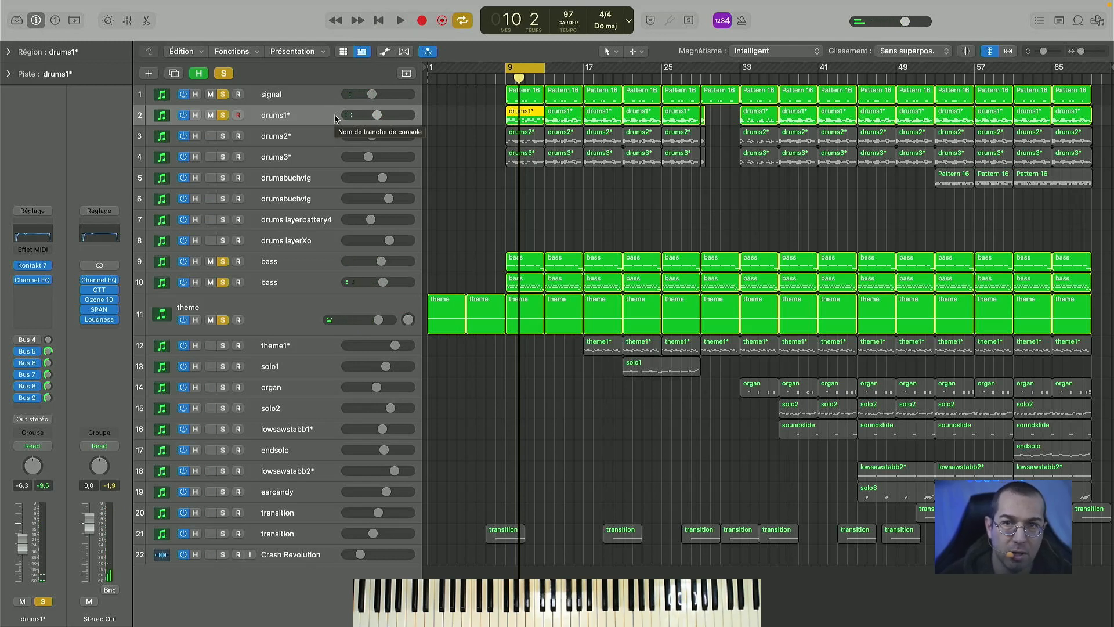
- Add the drums2* track to the solo and play, then add drums3* and play again
click(314, 144)
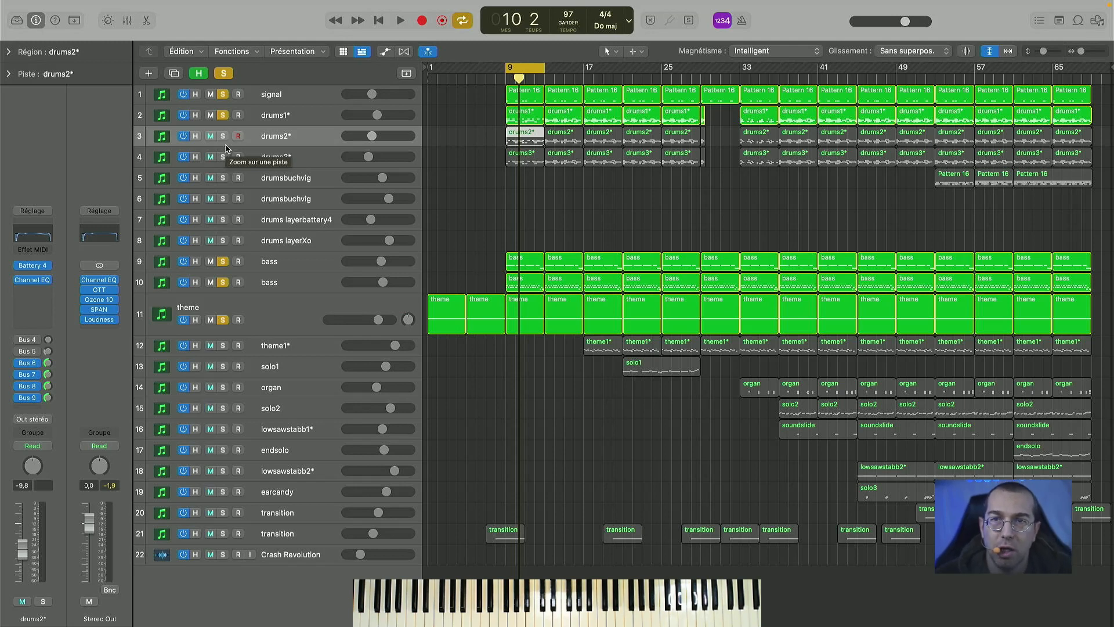
click(224, 137)
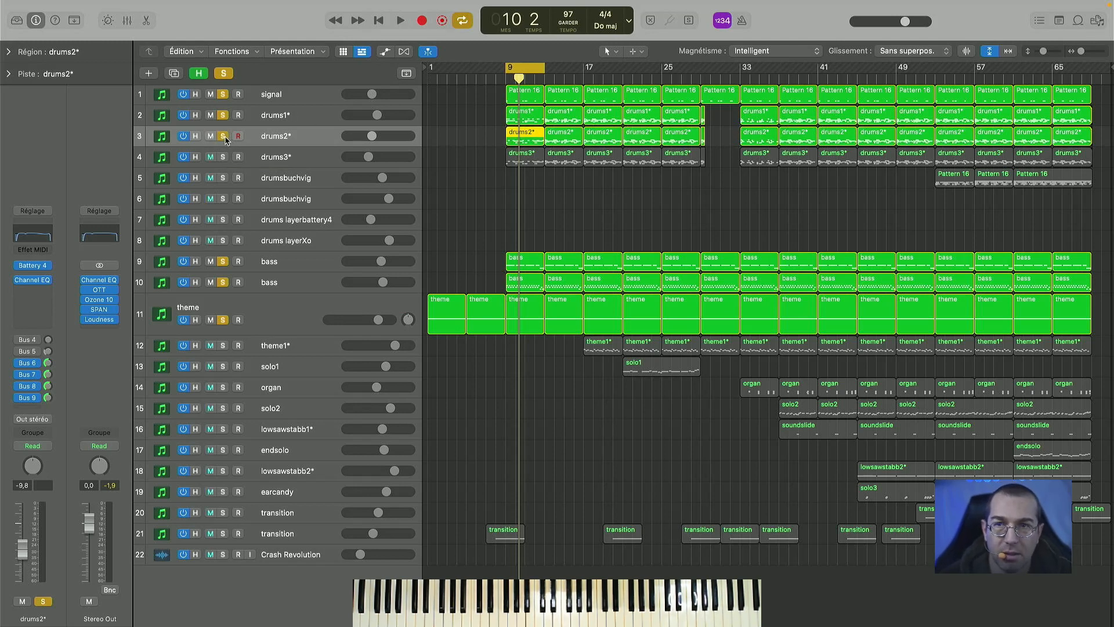
key(space)
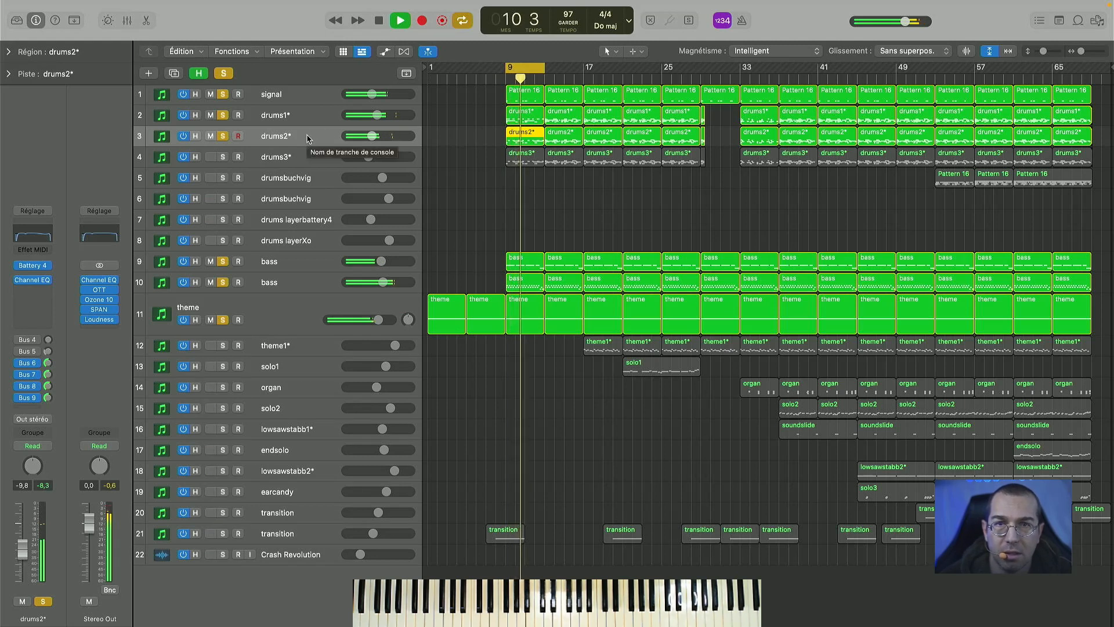
key(space)
click(223, 157)
key(space)
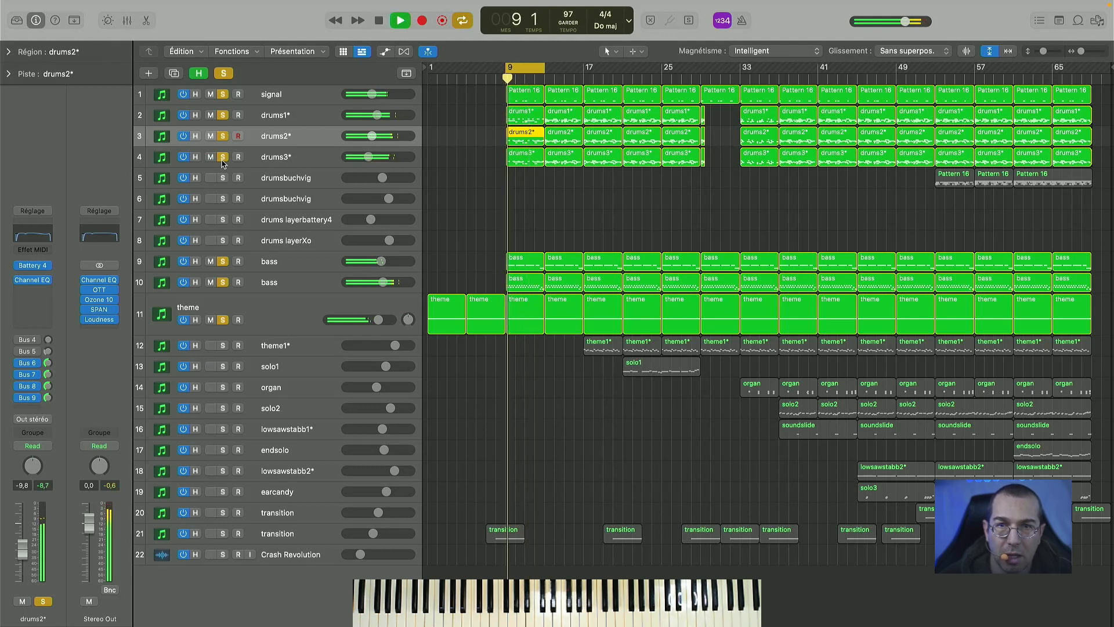
- Clear all solos, audition the drums2* track alone, then solo only drums3* and play it
click(225, 72)
click(223, 137)
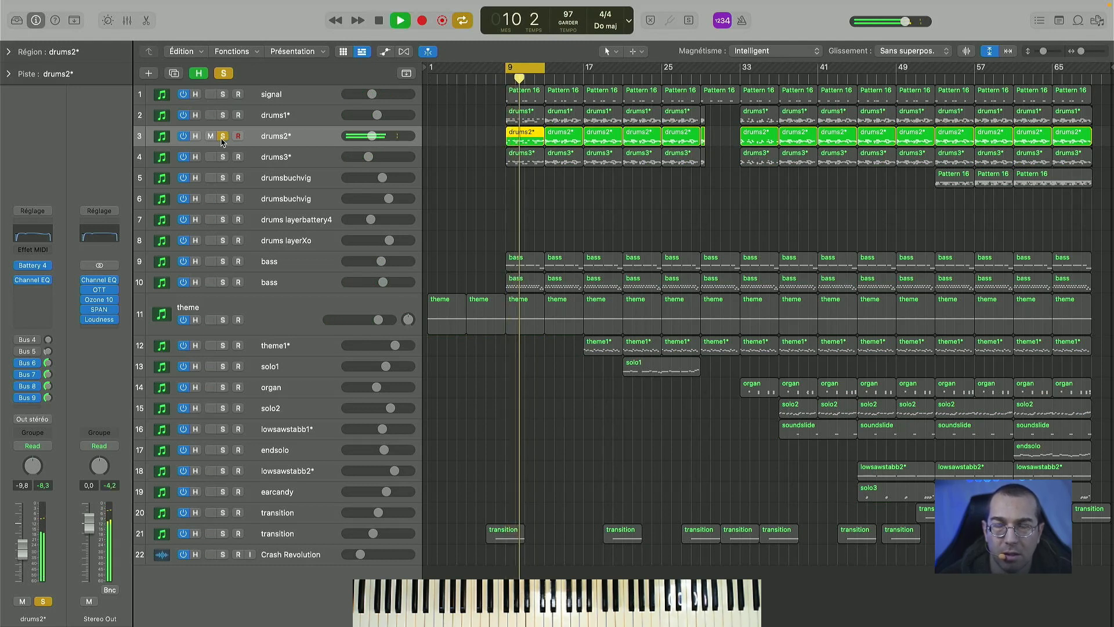
key(space)
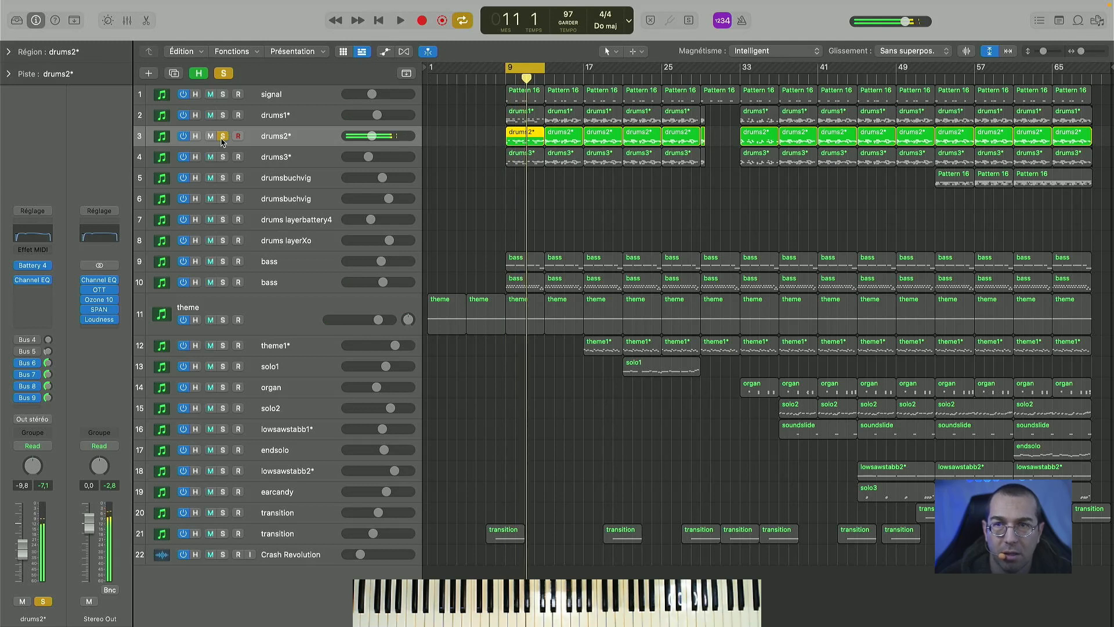
click(222, 137)
click(223, 157)
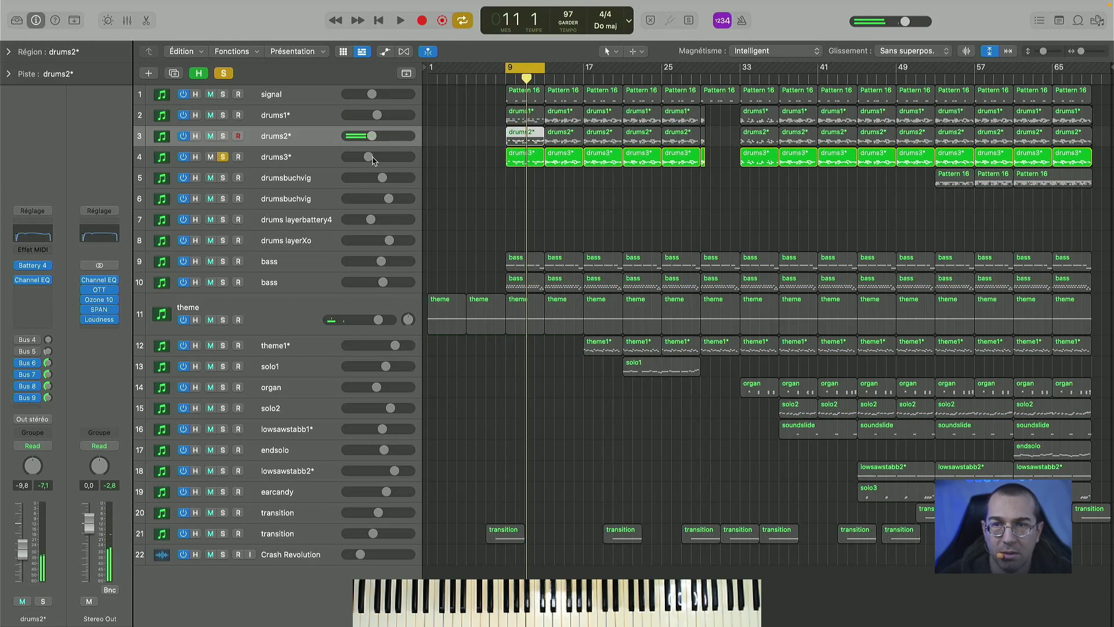
key(space)
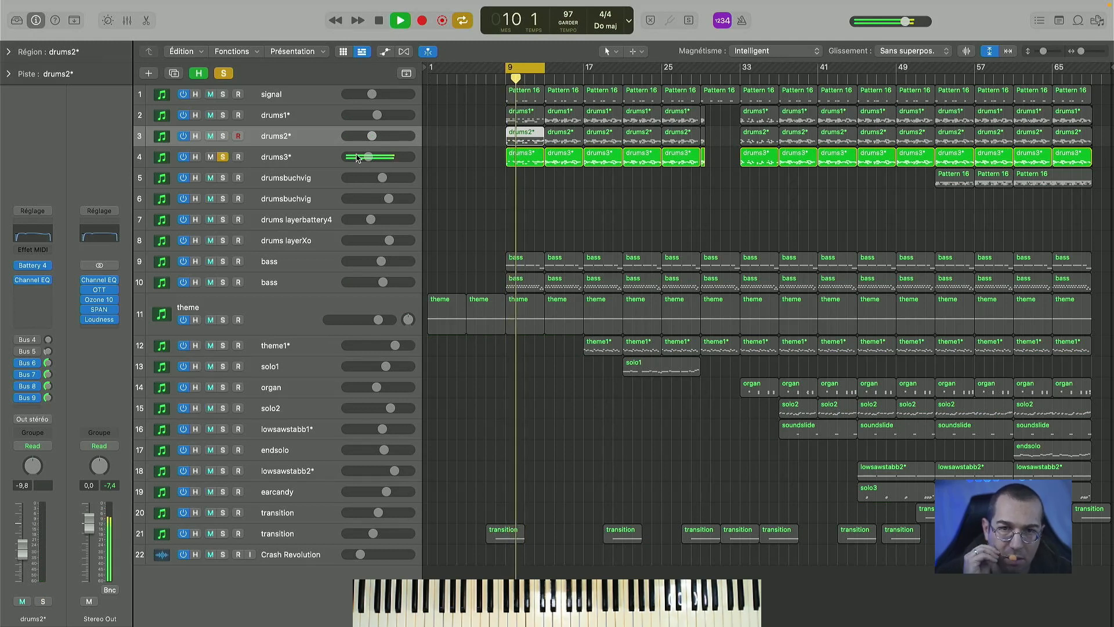
key(space)
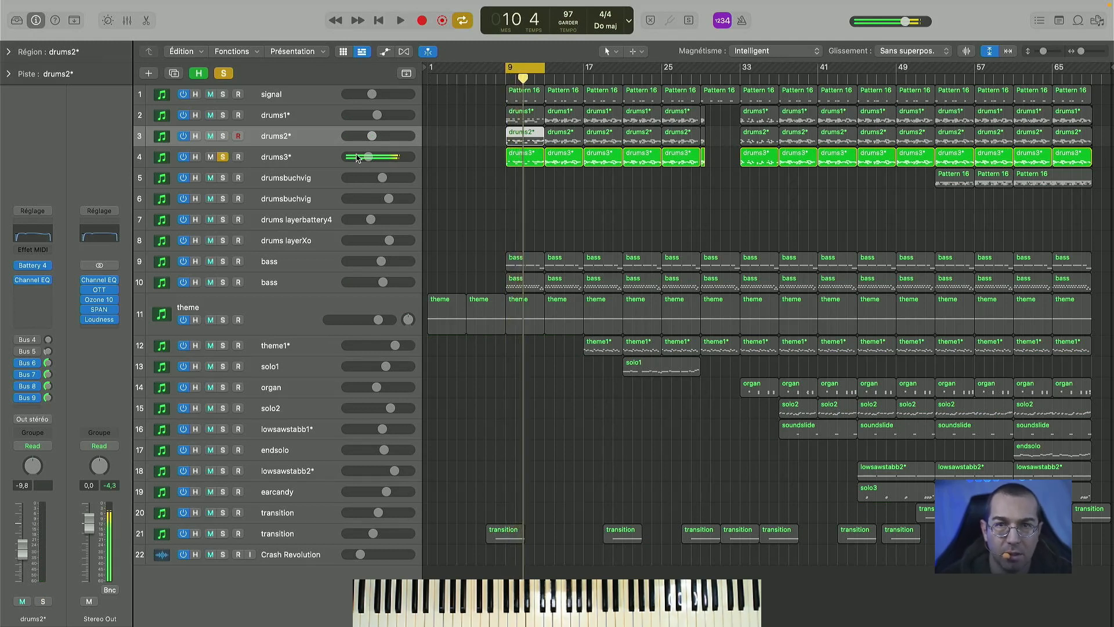
- Solo drums2* and drums1* together with drums3* and play the three drum tracks
click(223, 137)
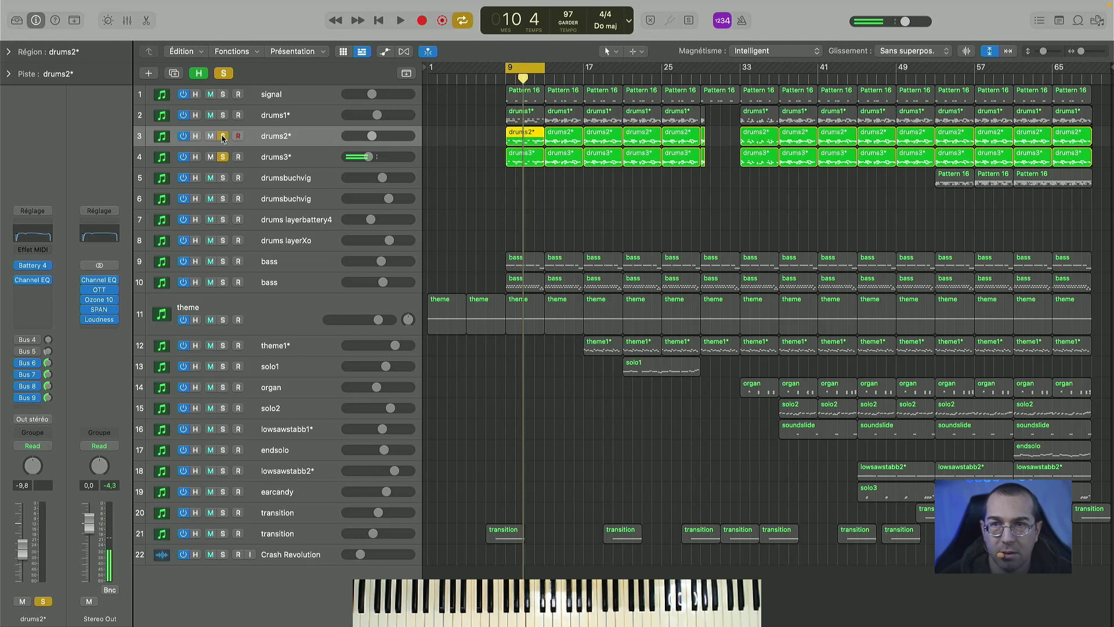
click(223, 115)
key(space)
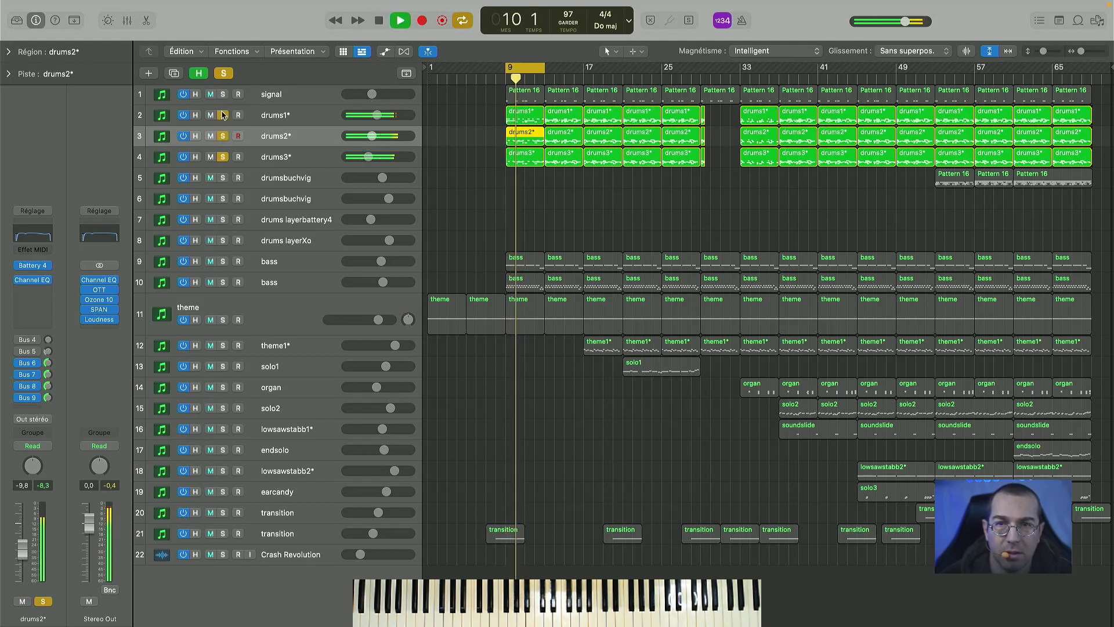
key(space)
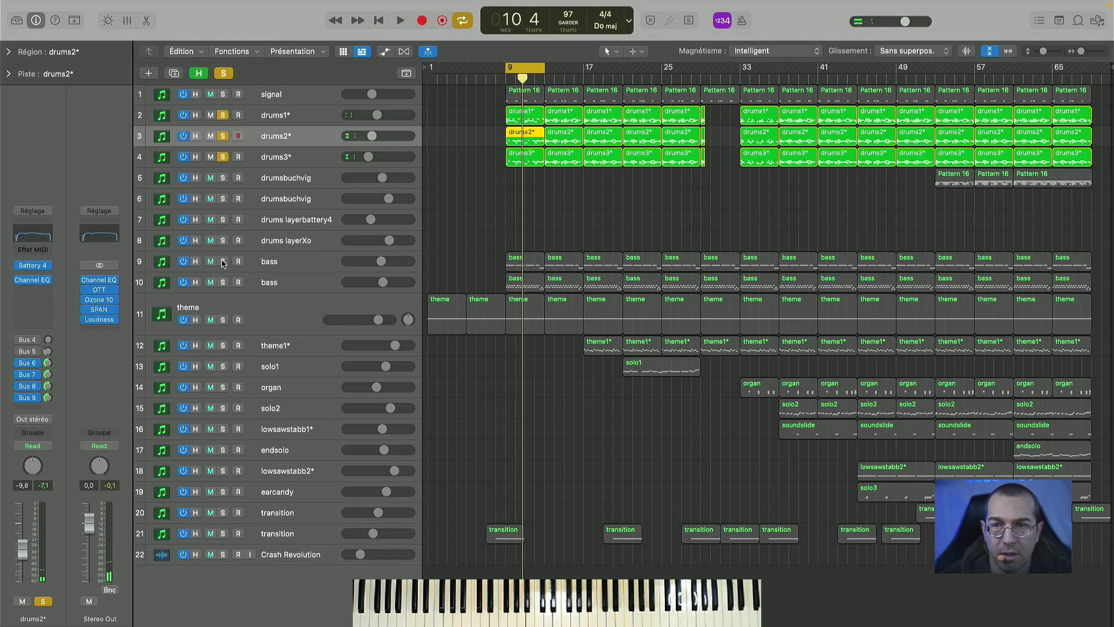
- Add both bass tracks and the theme to the soloed drums and play the combination
click(223, 261)
click(222, 282)
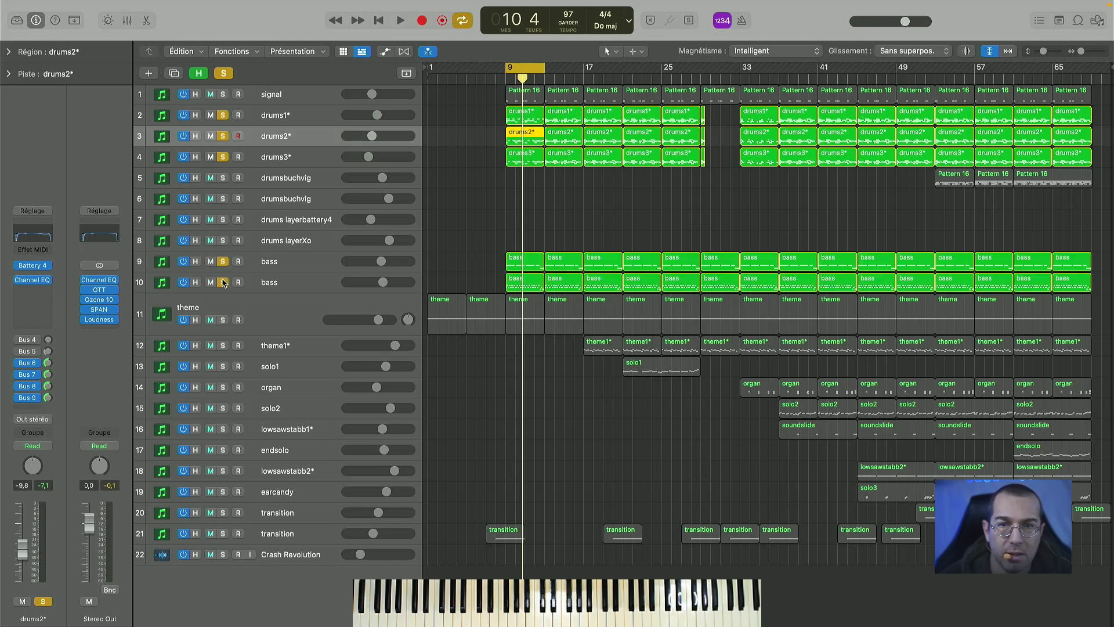
click(222, 320)
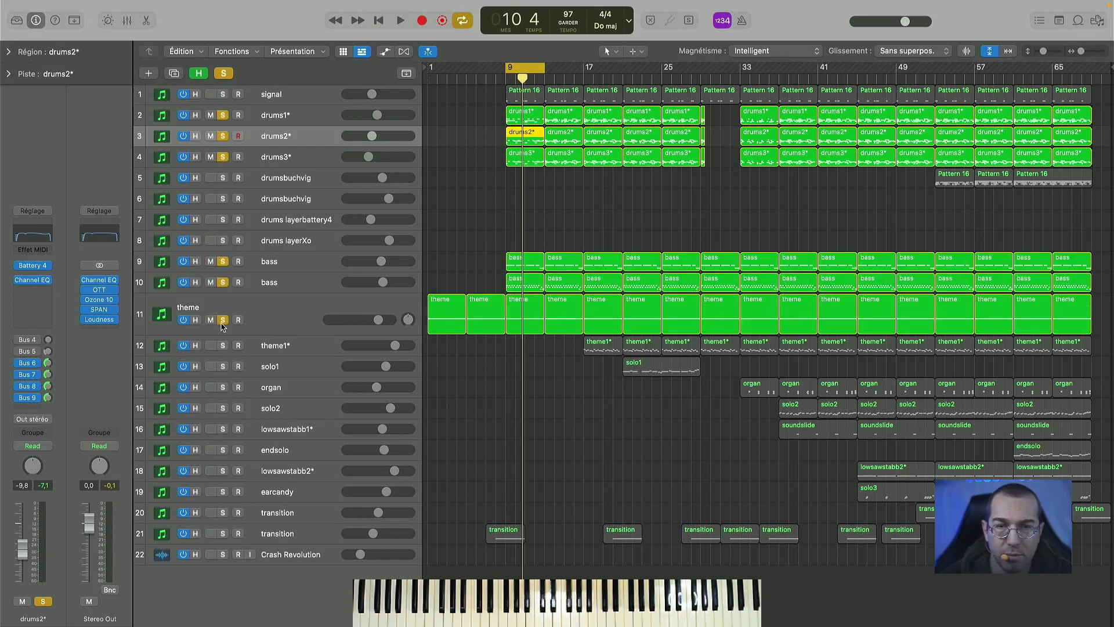
key(space)
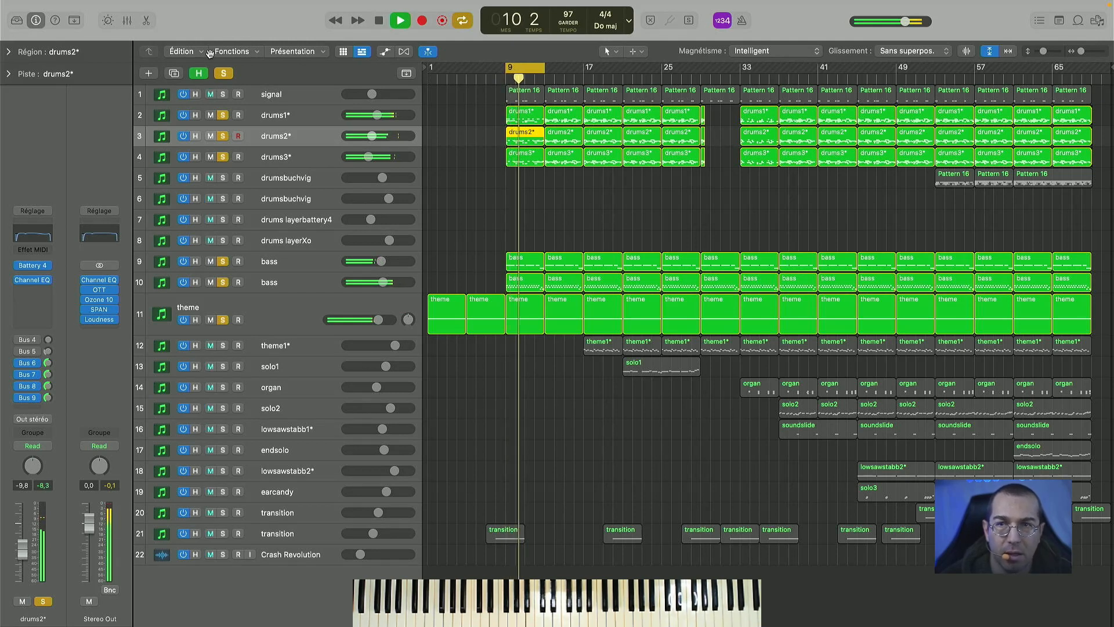
- Clear all solos, play the full arrangement, and shift the cycle range to start at bar 13
click(224, 74)
key(space)
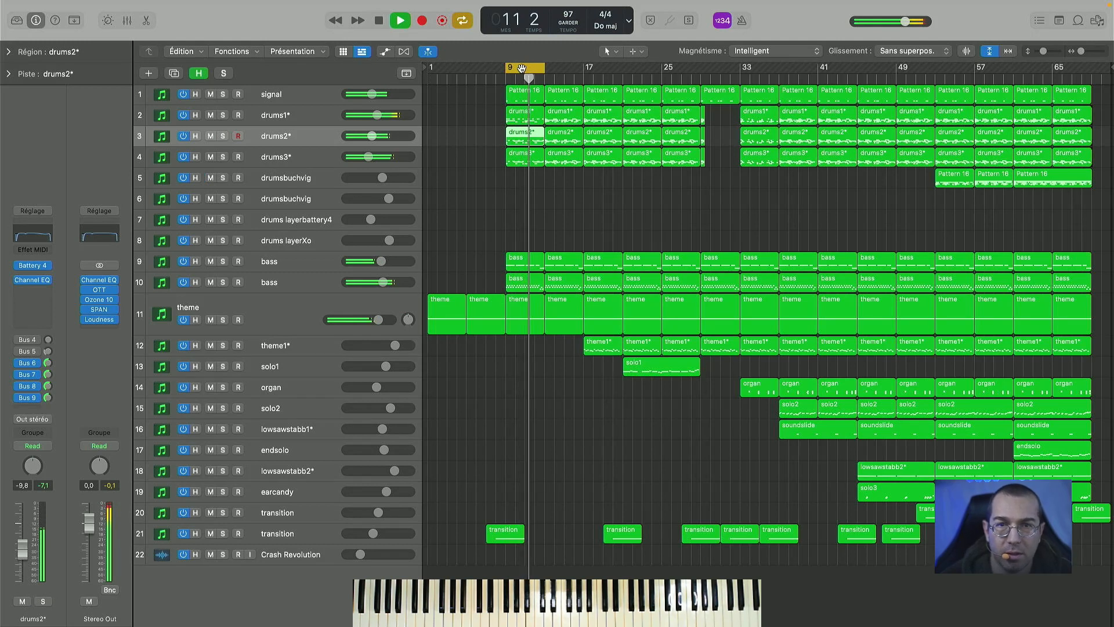
drag(522, 72, 563, 68)
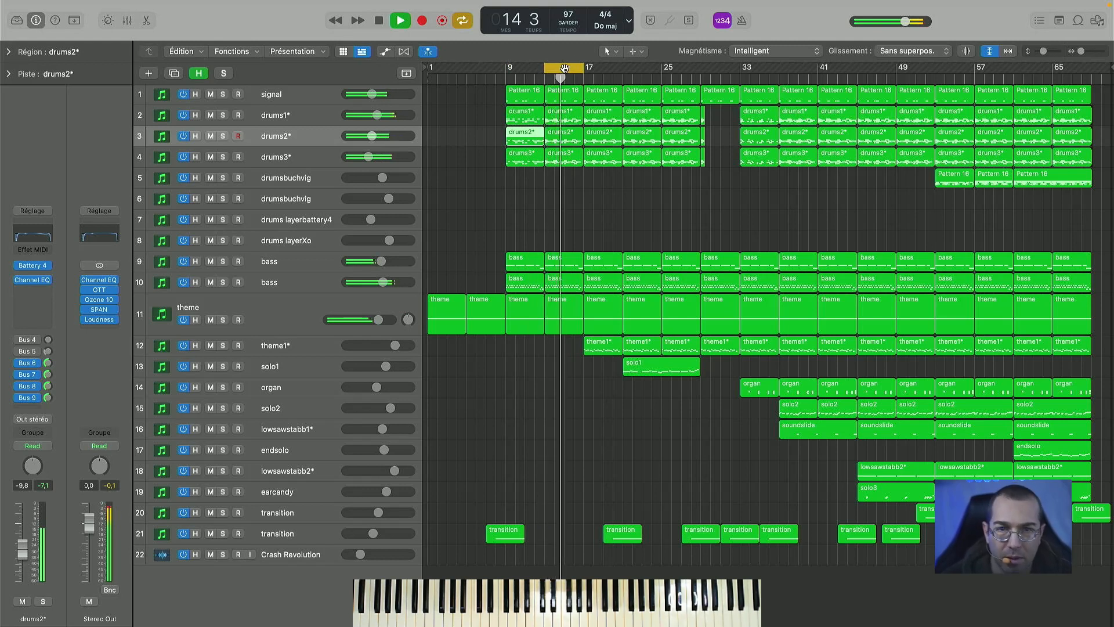
key(space)
- Move the cycle range to start at bar 17, solo the theme1* track, and play it
drag(561, 70, 598, 79)
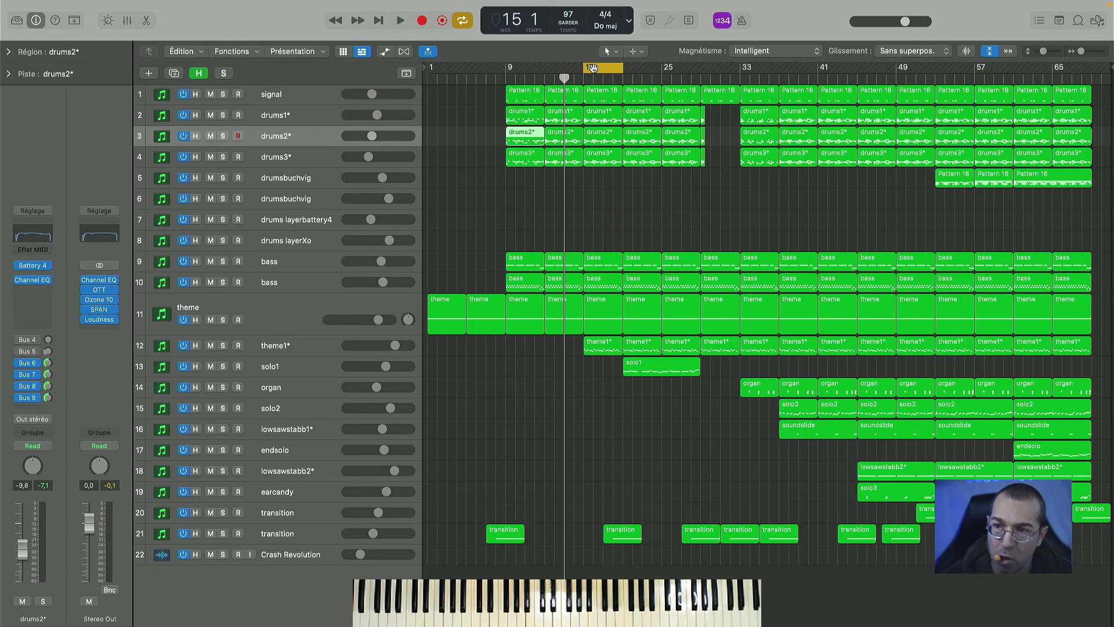
click(598, 72)
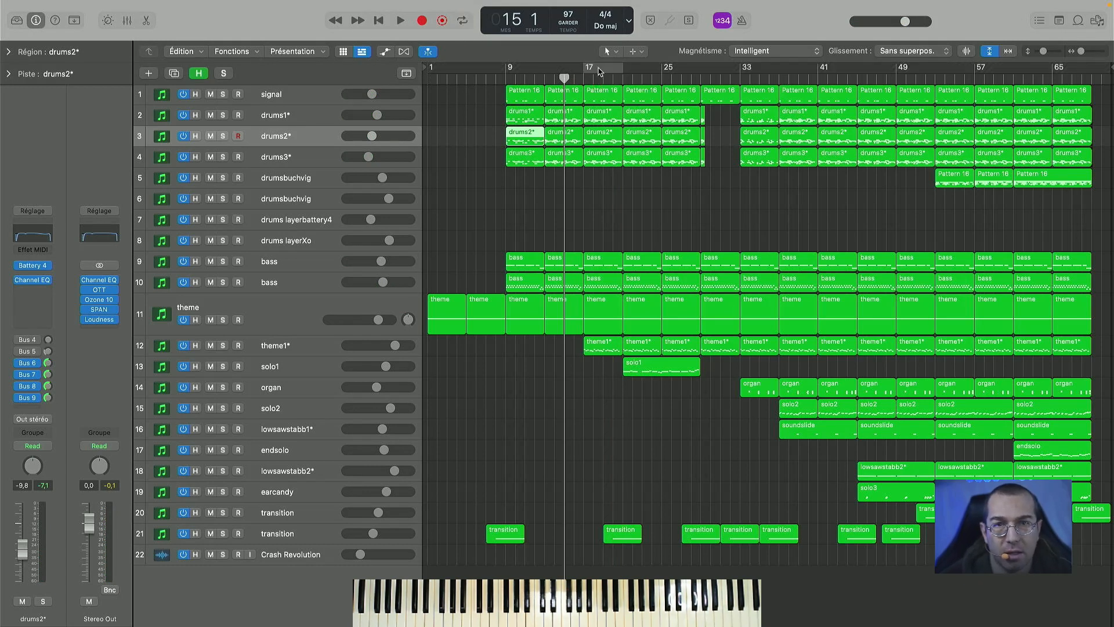
click(223, 345)
key(space)
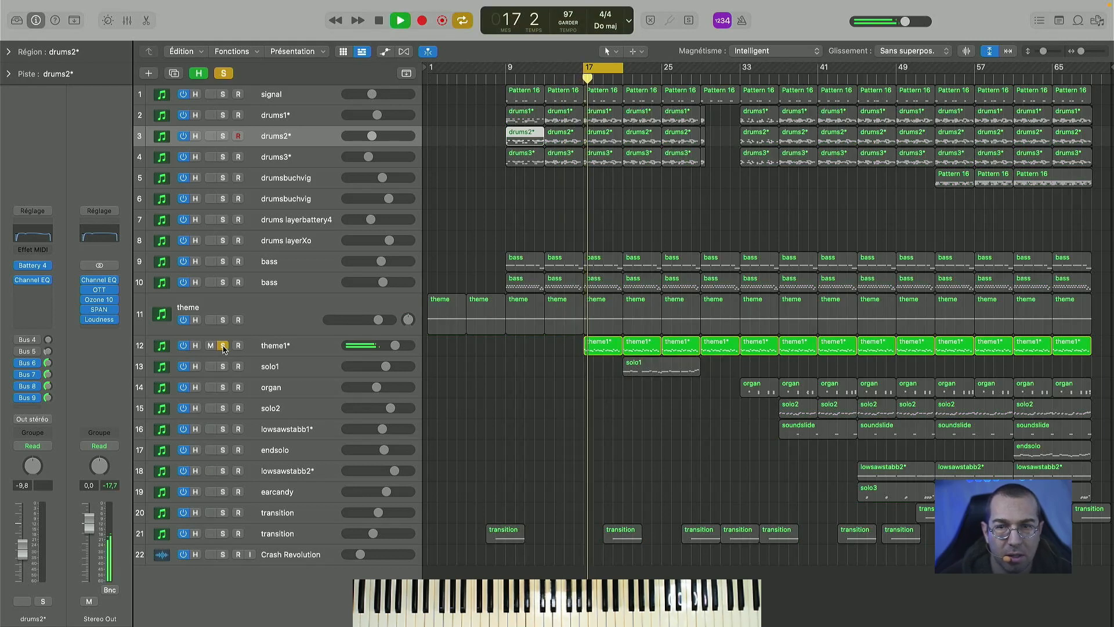
- View the theme1* track's Kontakt instrument with 40s Very Own - Keys, stop playback, and close its window
click(286, 347)
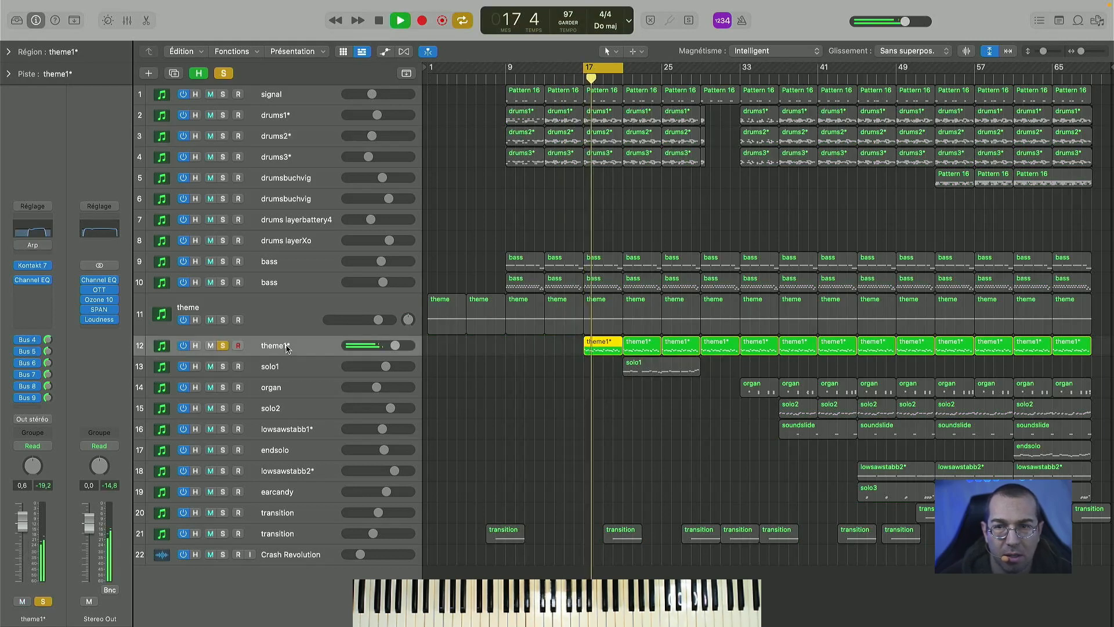
click(33, 267)
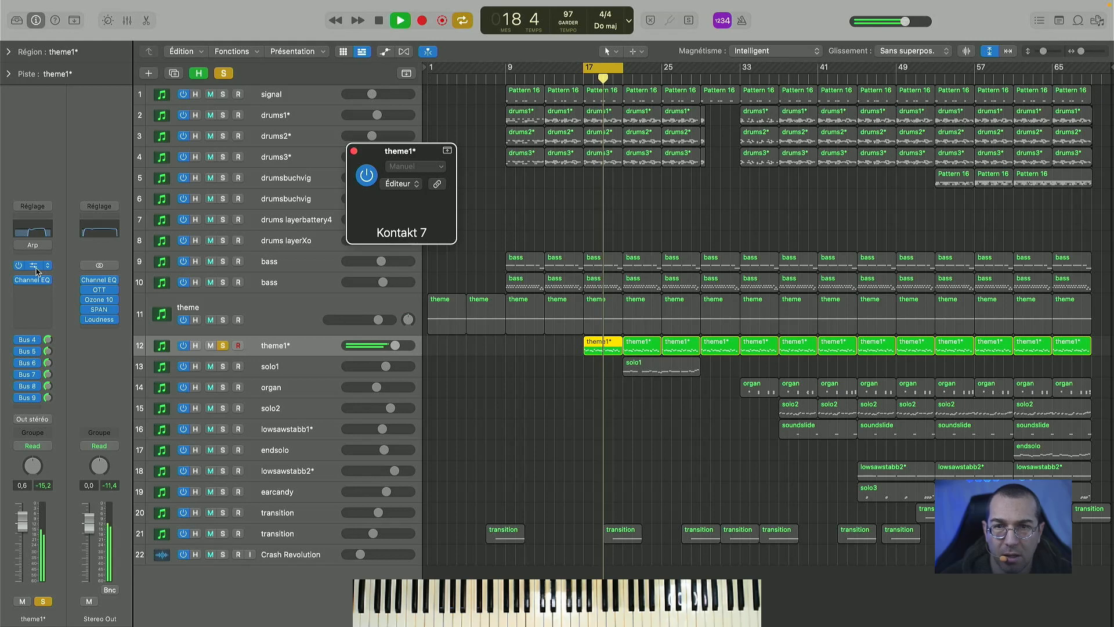
key(space)
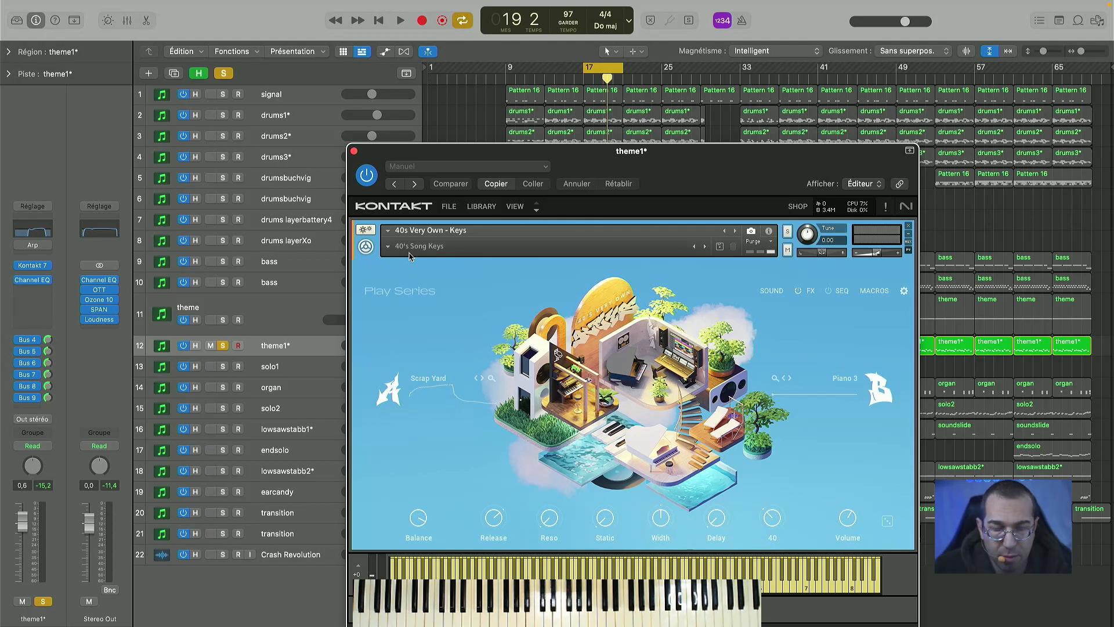
click(355, 151)
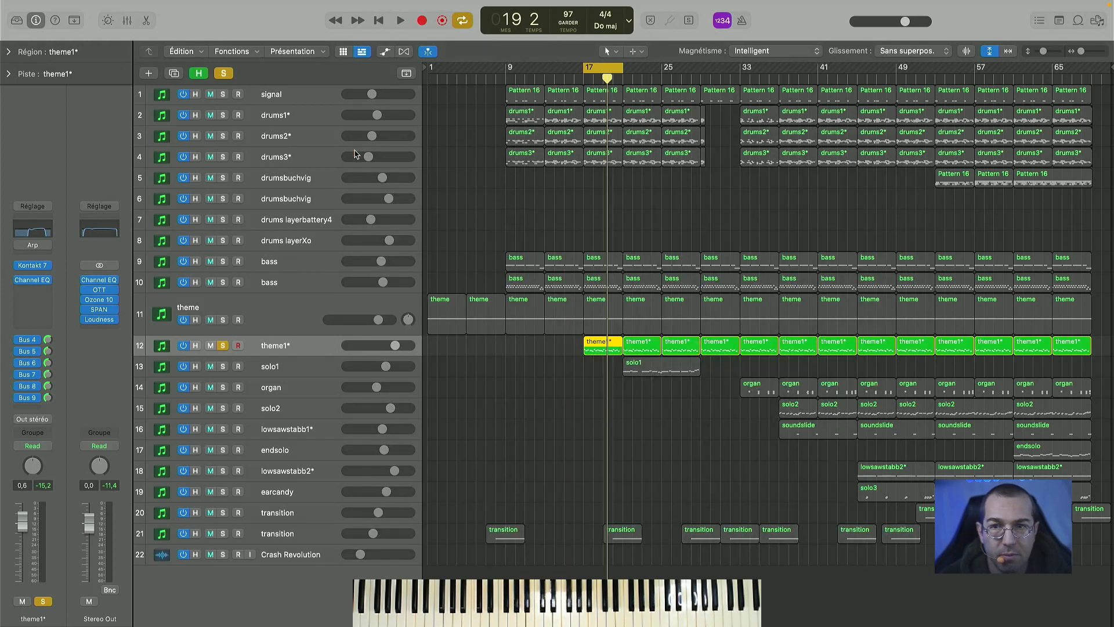
- Clear the solo, play the full arrangement from bar 17, and shift the cycle range to start at bar 21
click(226, 73)
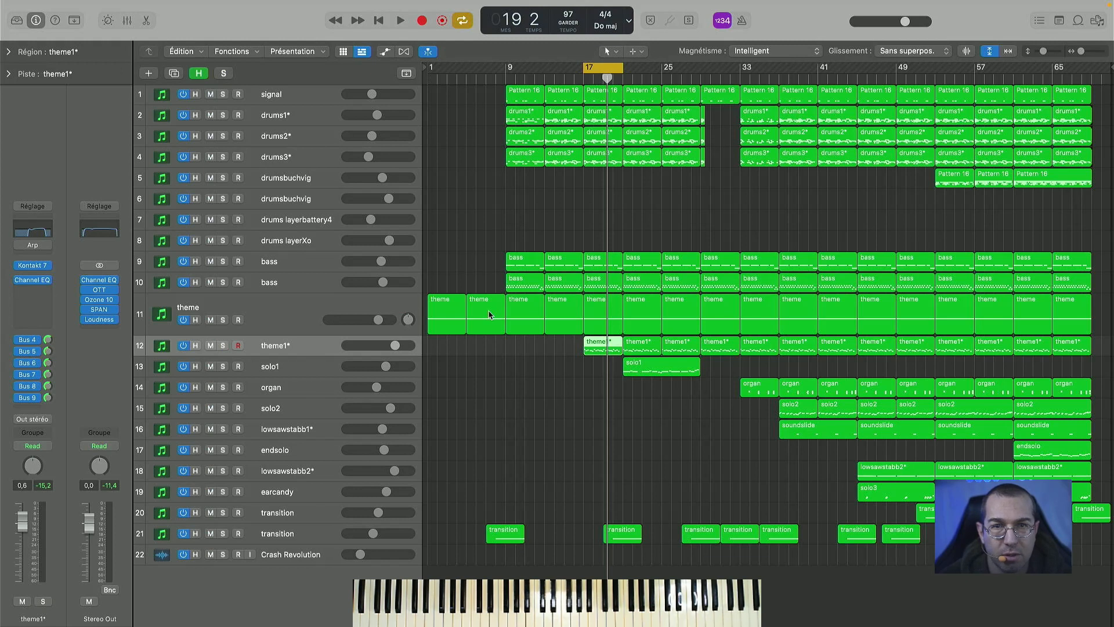
key(space)
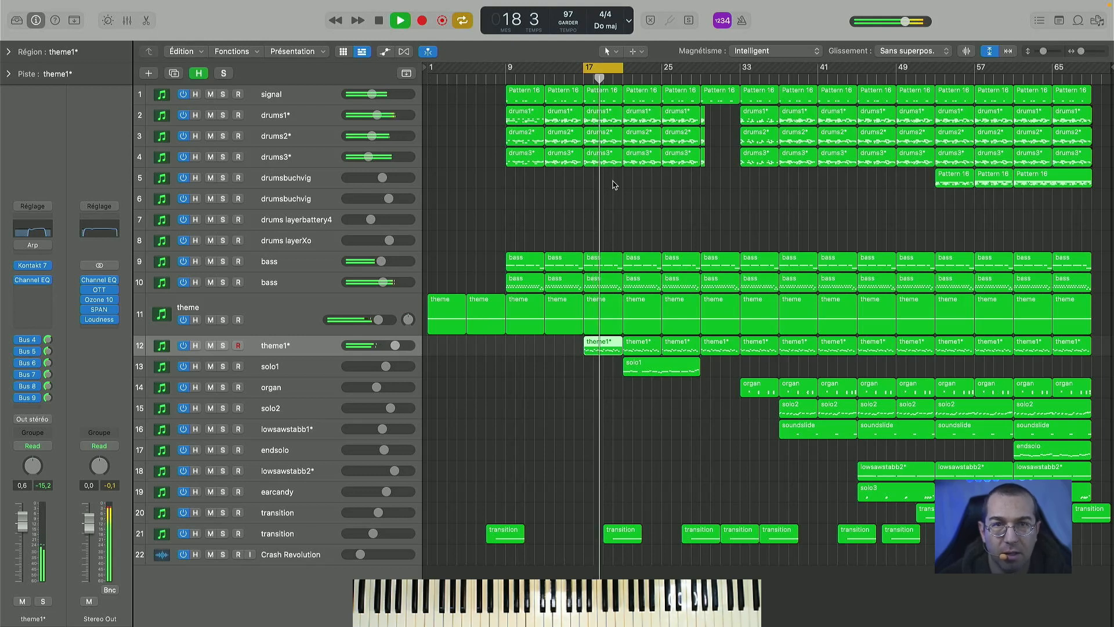
drag(601, 69, 639, 70)
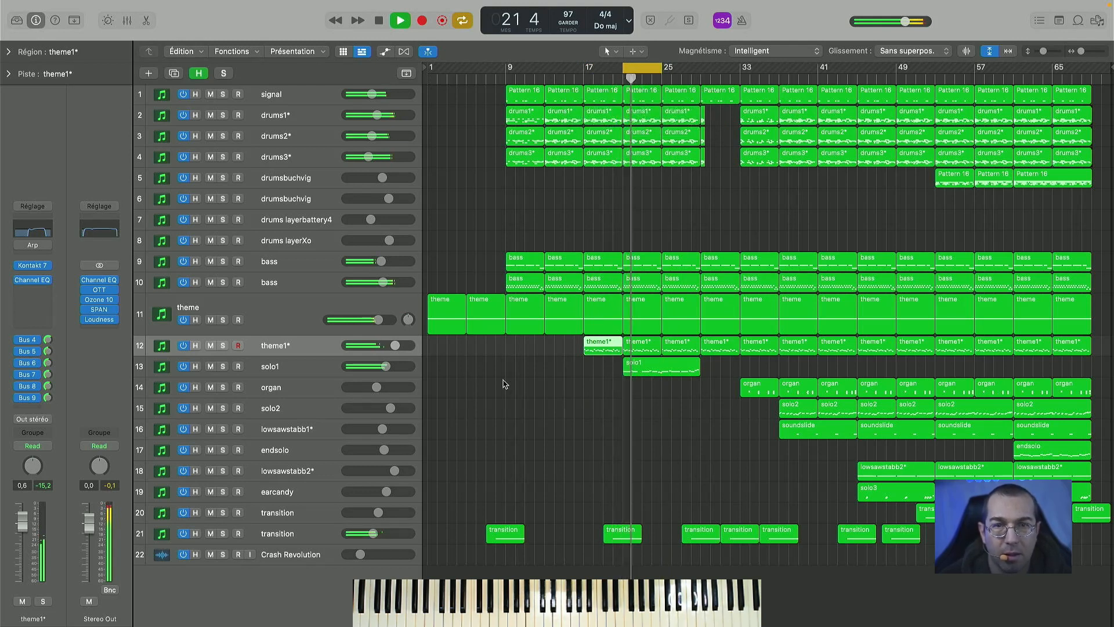
key(space)
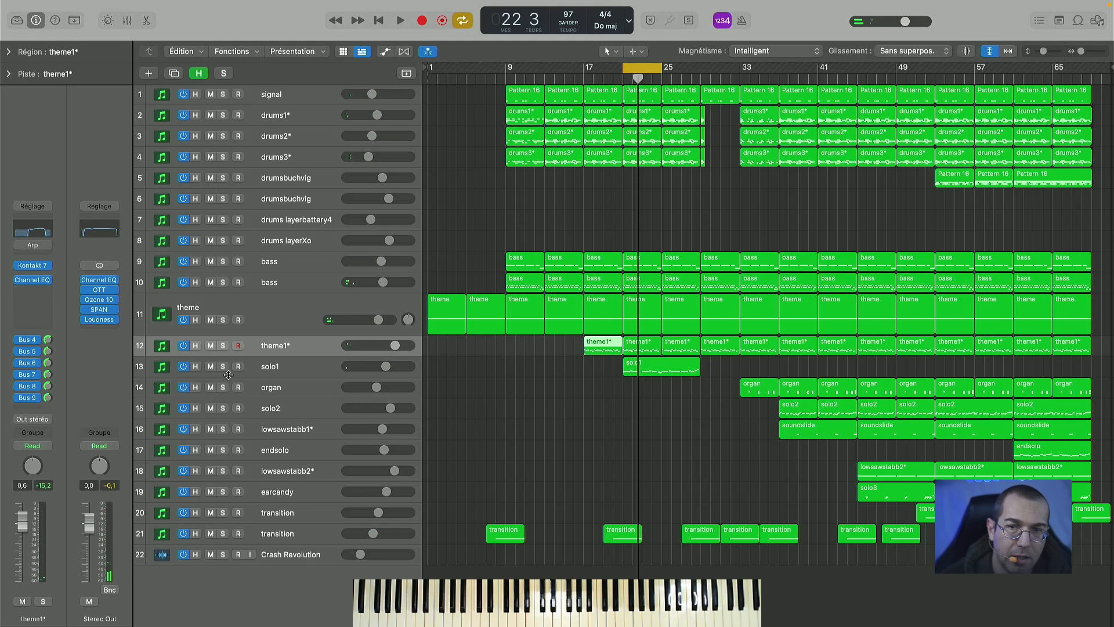
- Solo the solo1 track, view its Kontakt instrument with 40s Very Own - Keys, and close its window
click(222, 366)
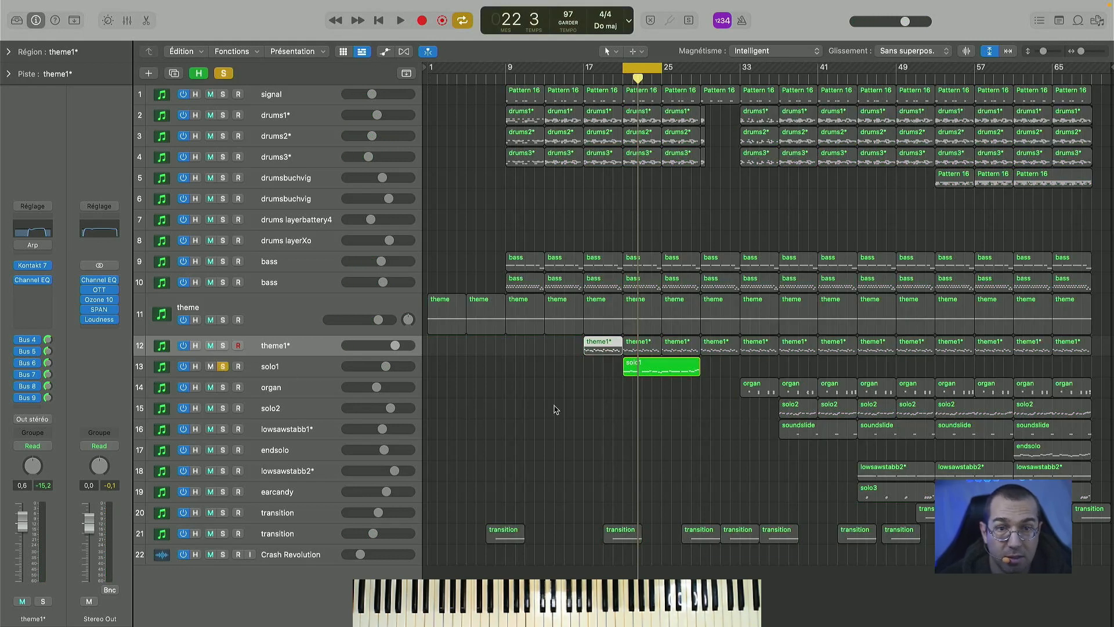
click(331, 366)
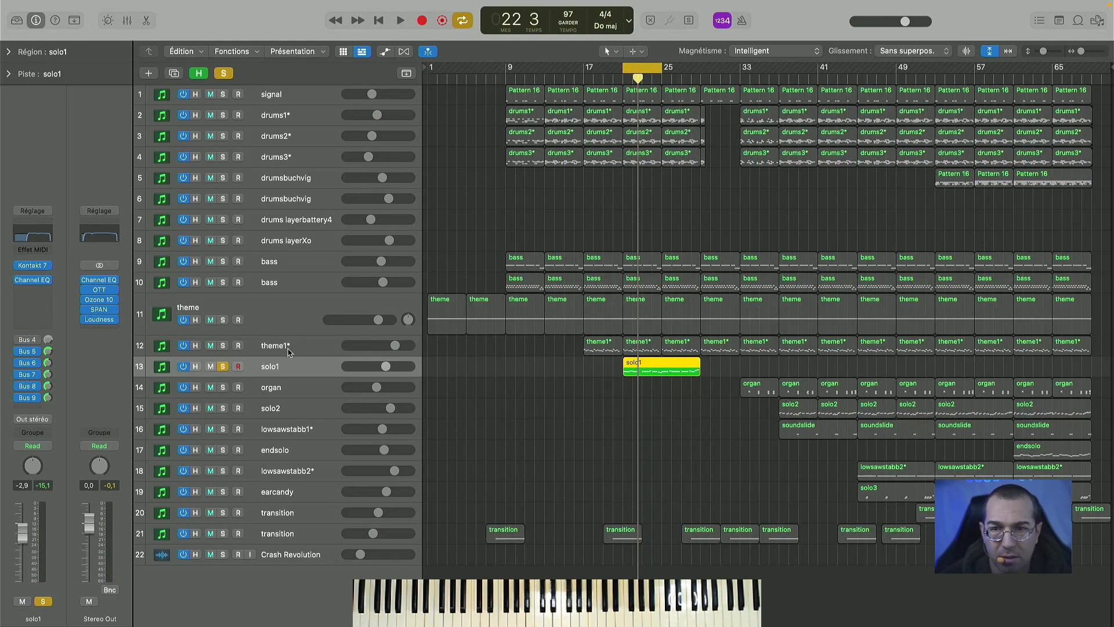
click(32, 267)
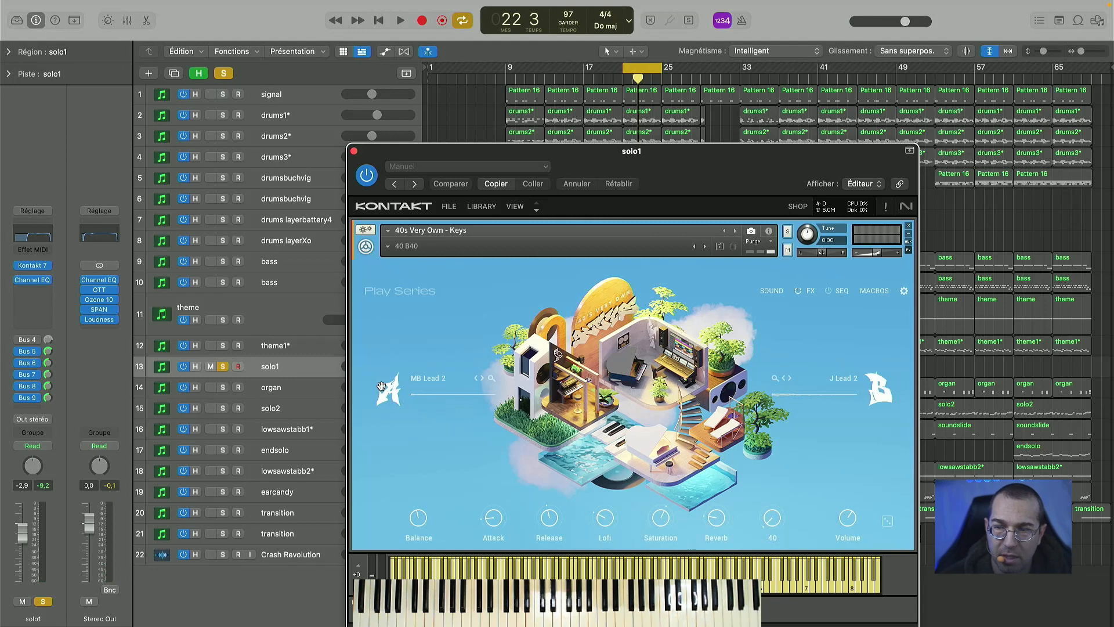
click(354, 151)
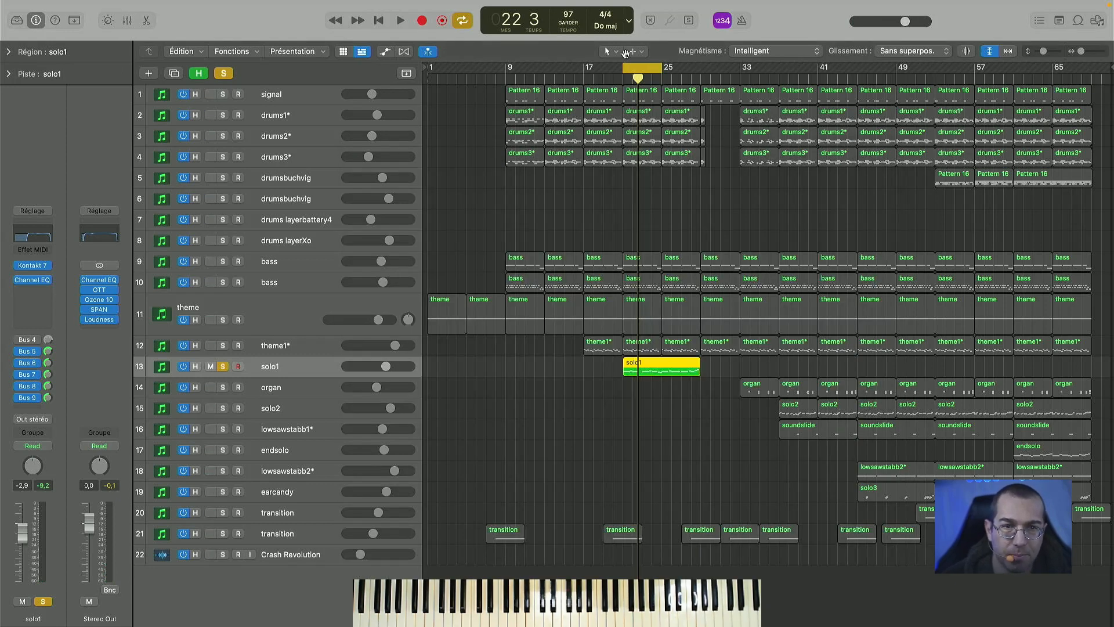
- Extend the cycle range to span bars 21 to 29, clear the solo, and play the full arrangement
drag(662, 70, 701, 70)
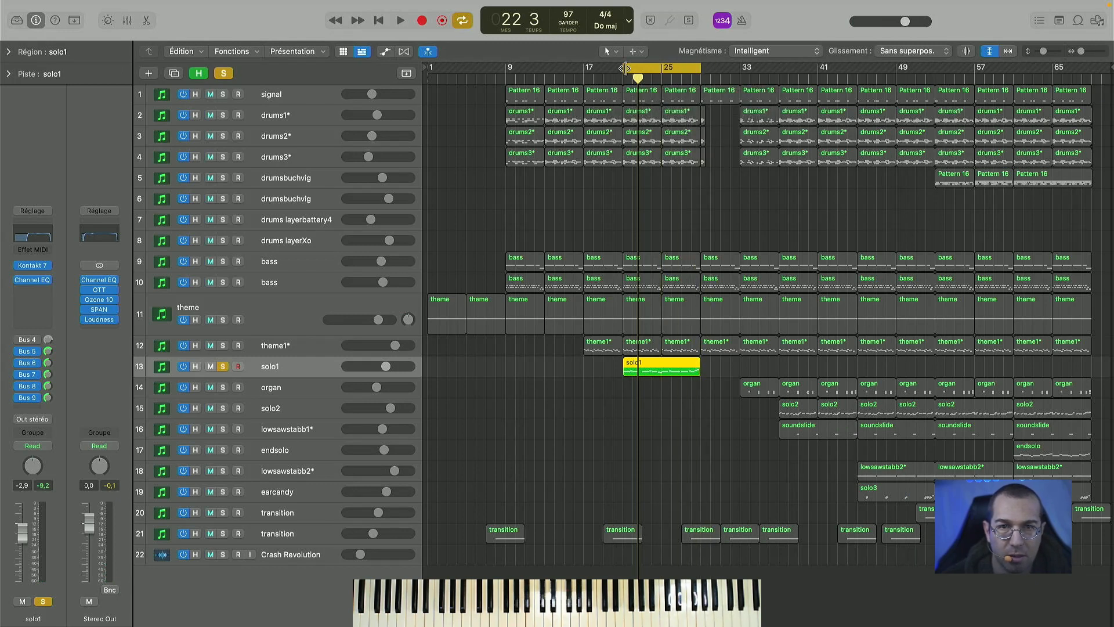
click(224, 74)
key(space)
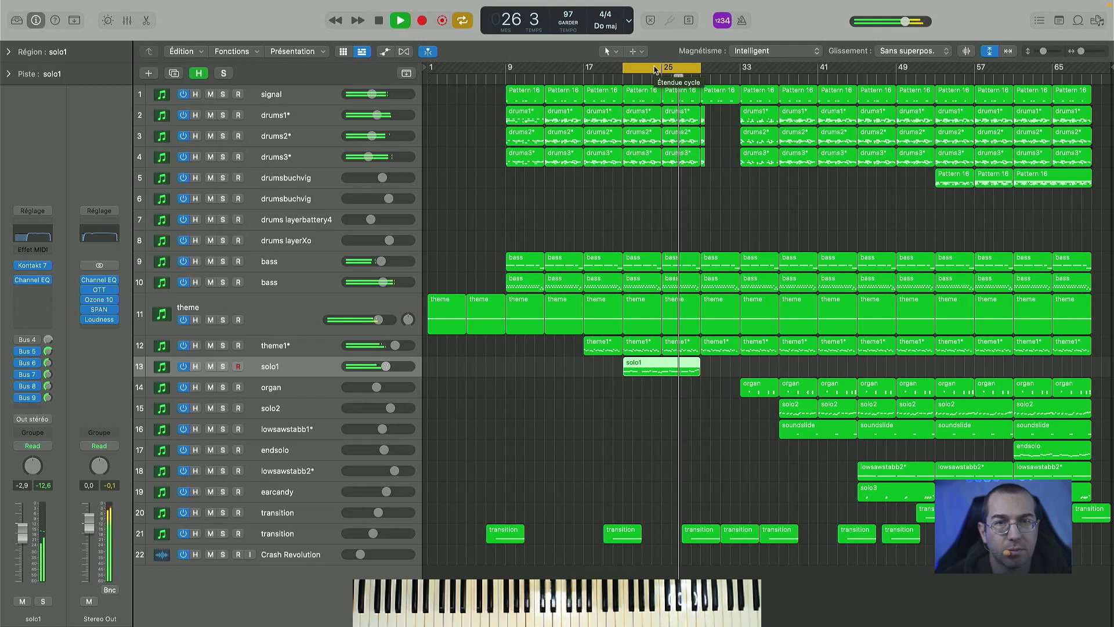
- Shift the cycle range during playback to start at bar 33, stop, and place the playhead at bar 33
drag(655, 69, 731, 67)
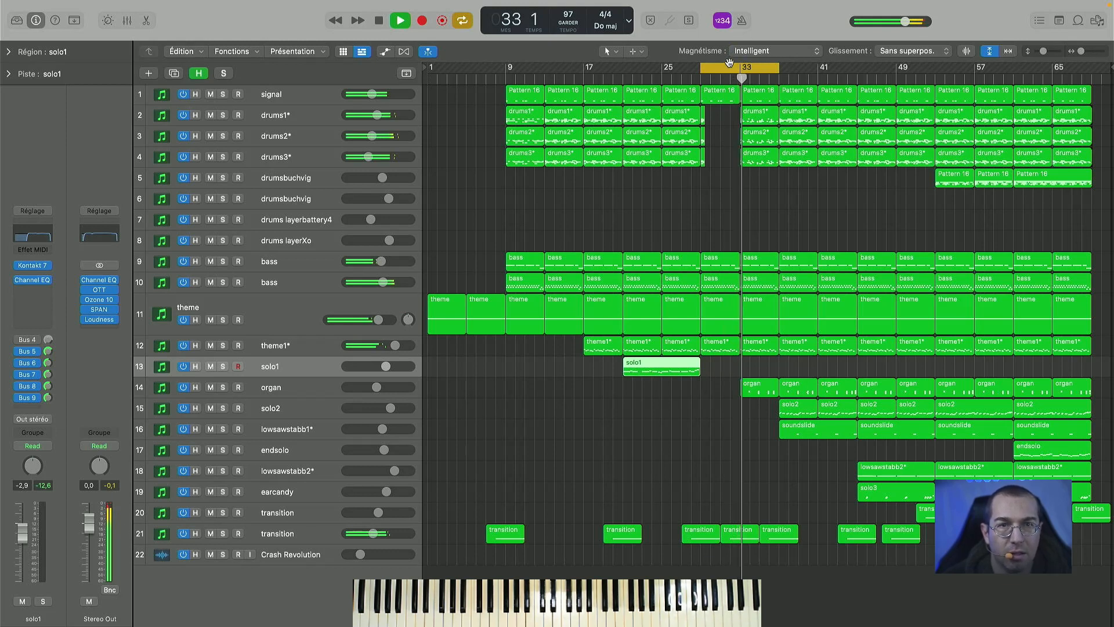
drag(724, 66, 762, 66)
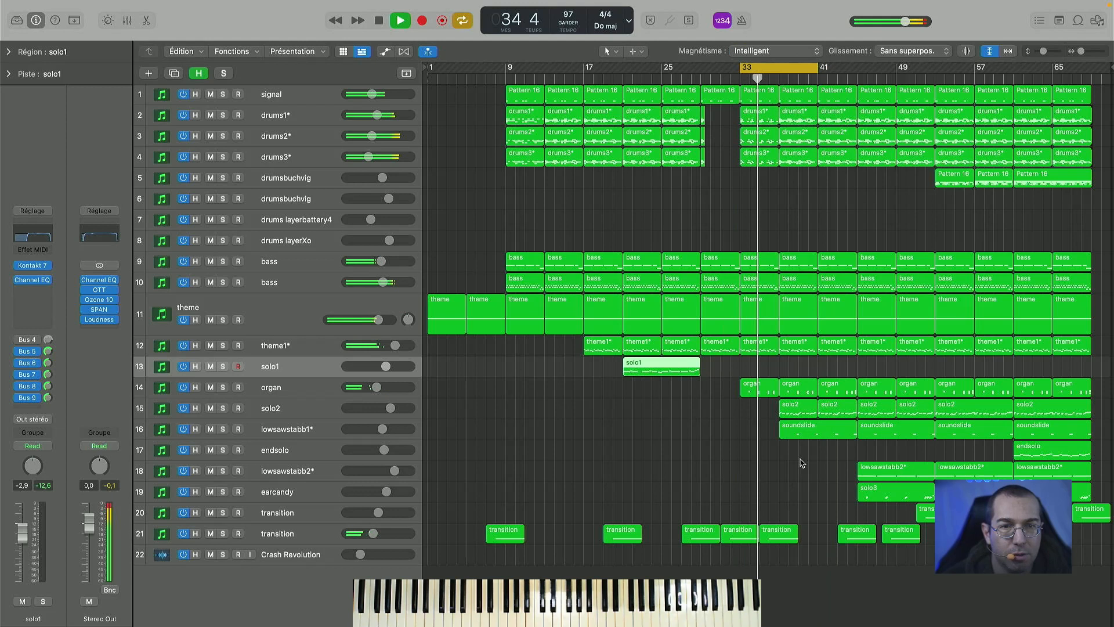
key(space)
click(740, 78)
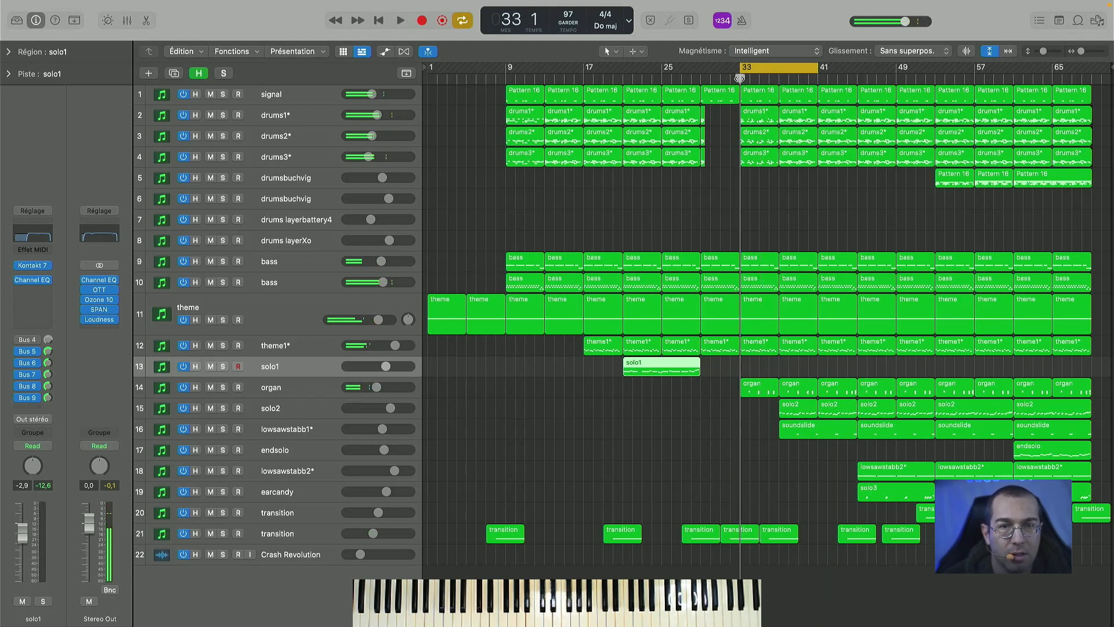
- View the organ track's Kontakt instrument with the Big Doe Organ preset, and close its window
click(313, 386)
click(33, 265)
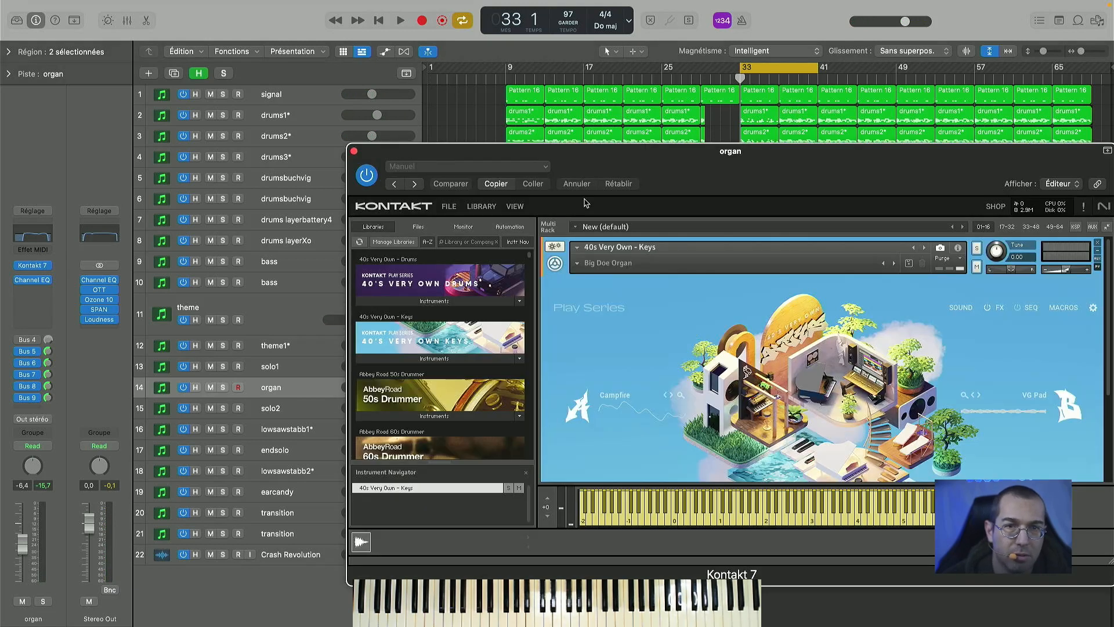
drag(658, 161, 553, 96)
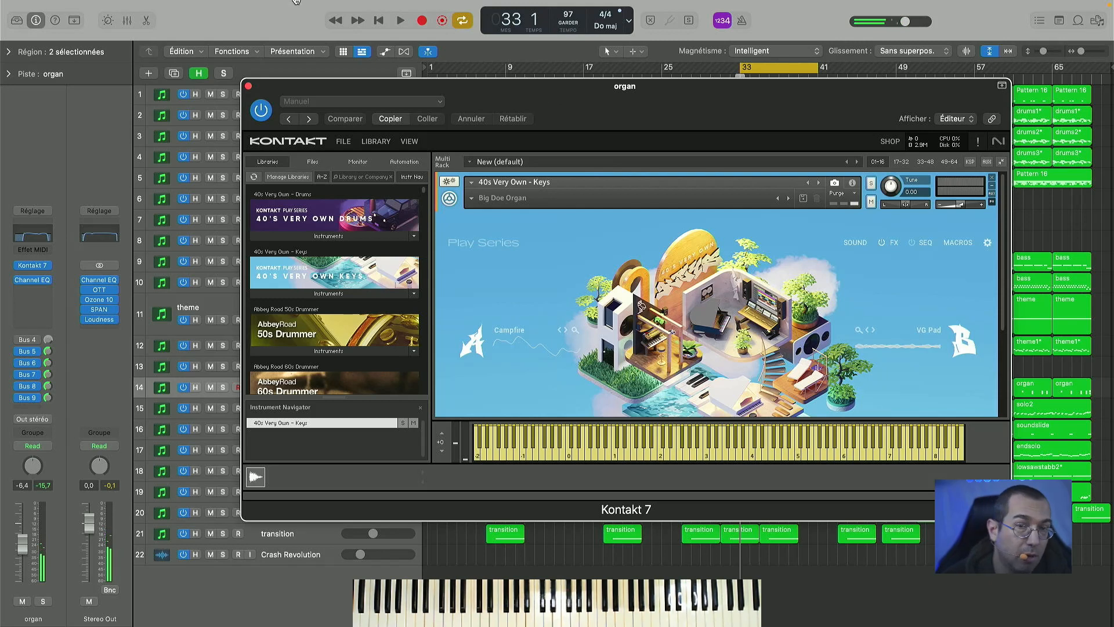
click(248, 86)
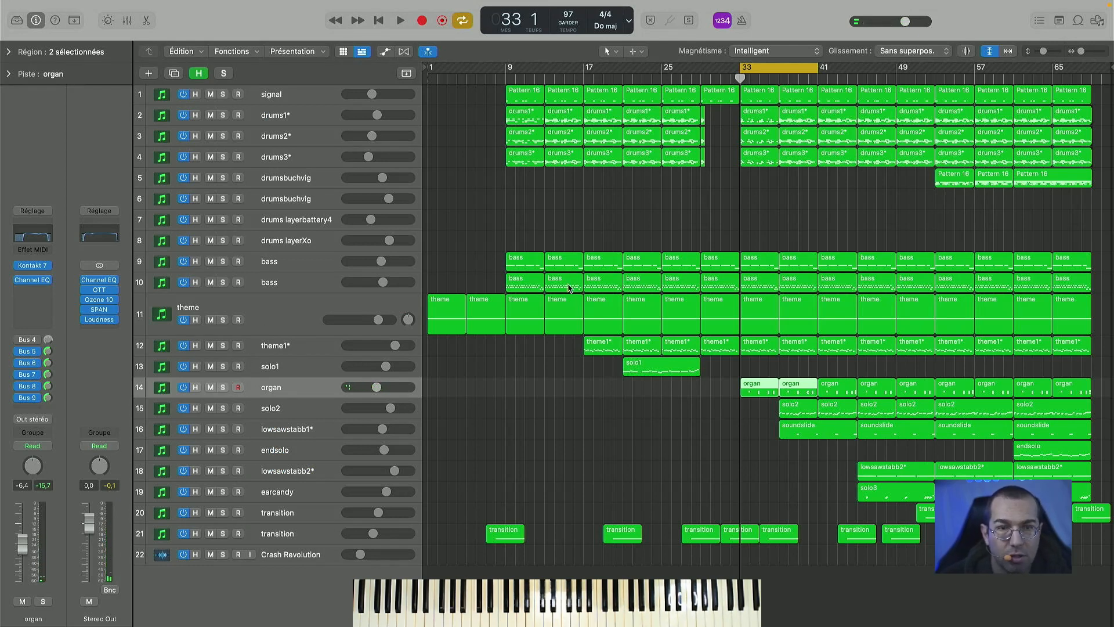
- Play the full arrangement from bar 33, shift the cycle range to start at bar 37, and stop playback
key(space)
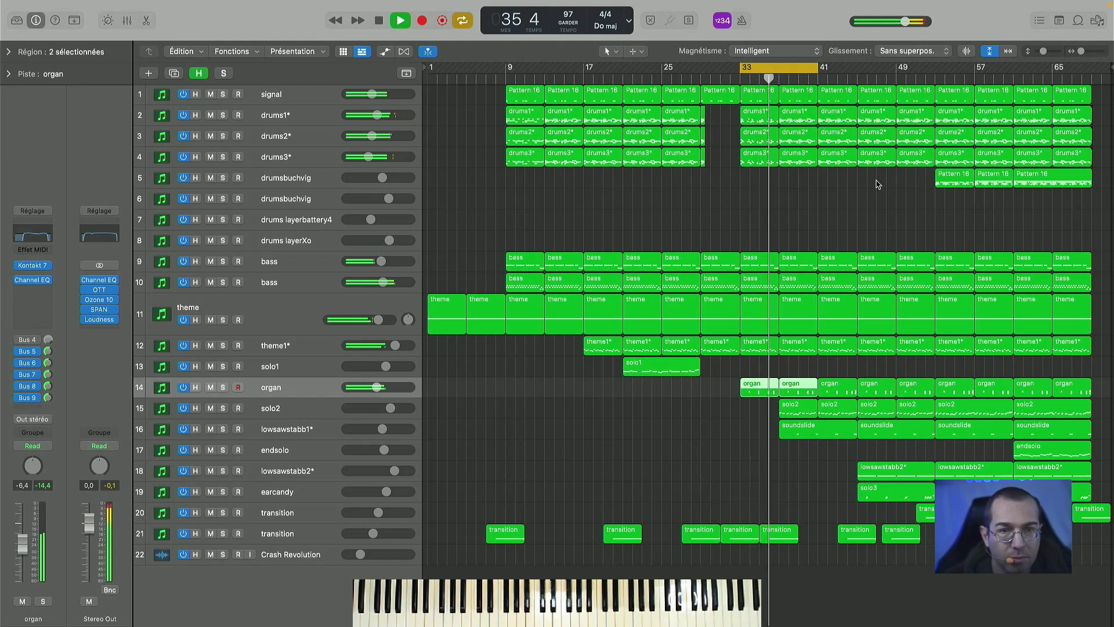
drag(766, 63, 809, 64)
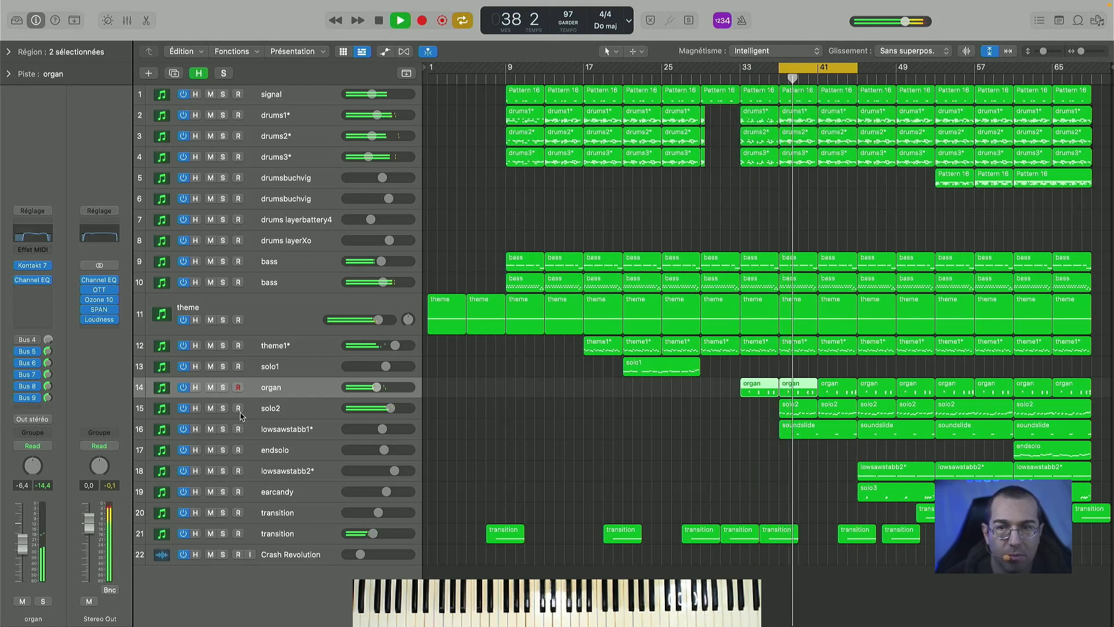
key(space)
- Solo the solo2 track, view its Kontakt instrument with the 40 Peta Pad preset, and close its window
click(222, 408)
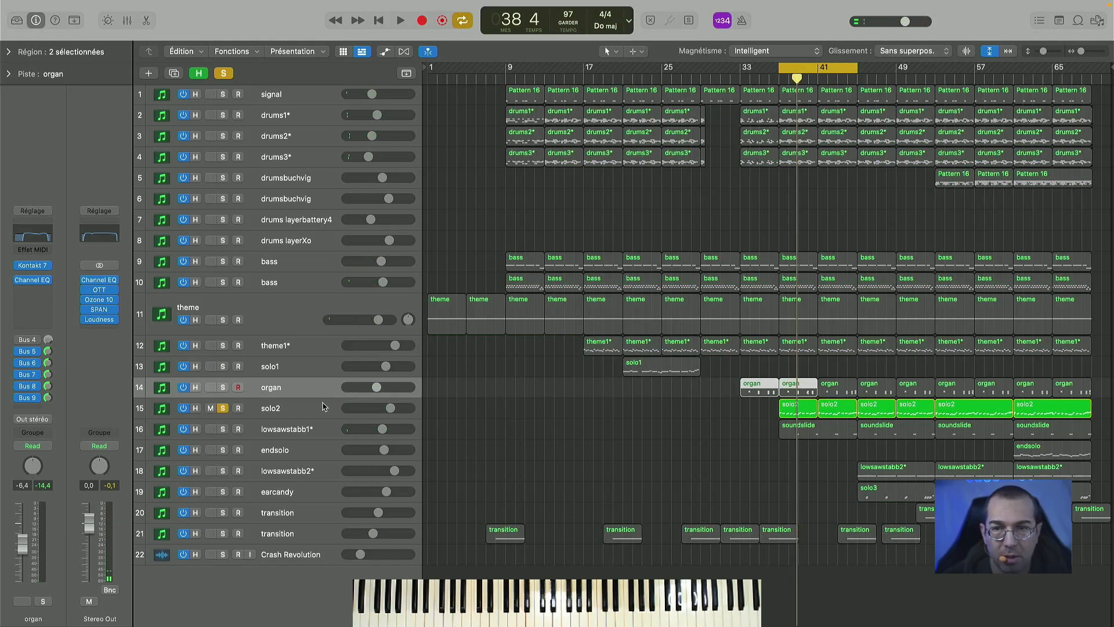
click(325, 408)
click(30, 262)
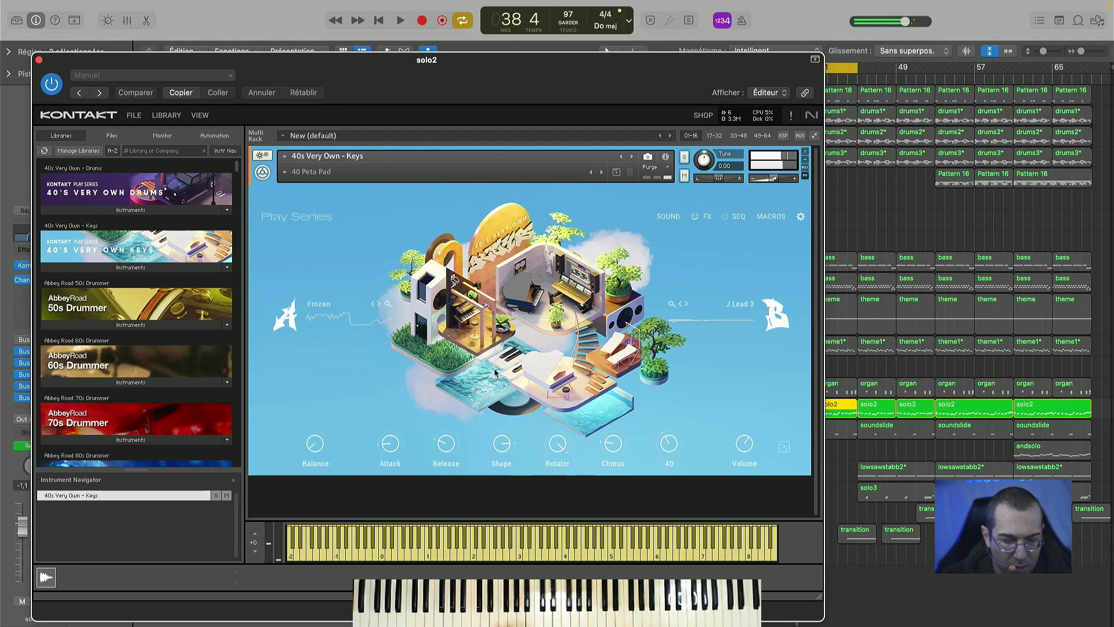
click(39, 60)
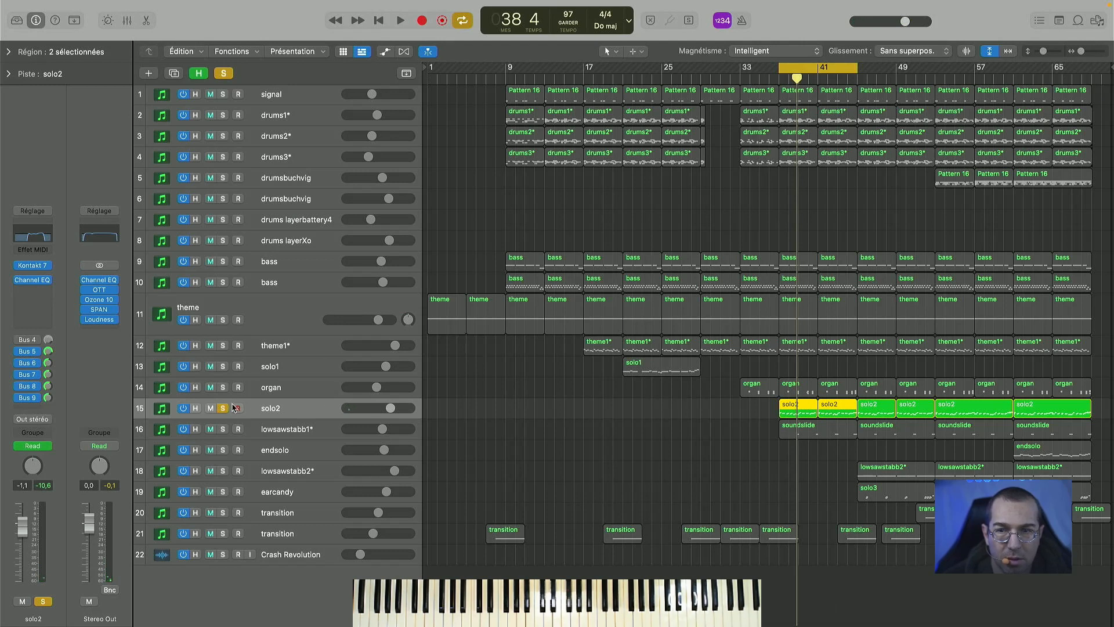
- Play solo2 alone, clear the solo, and compare the full arrangement with lowsawstabb1* muted and unmuted
key(space)
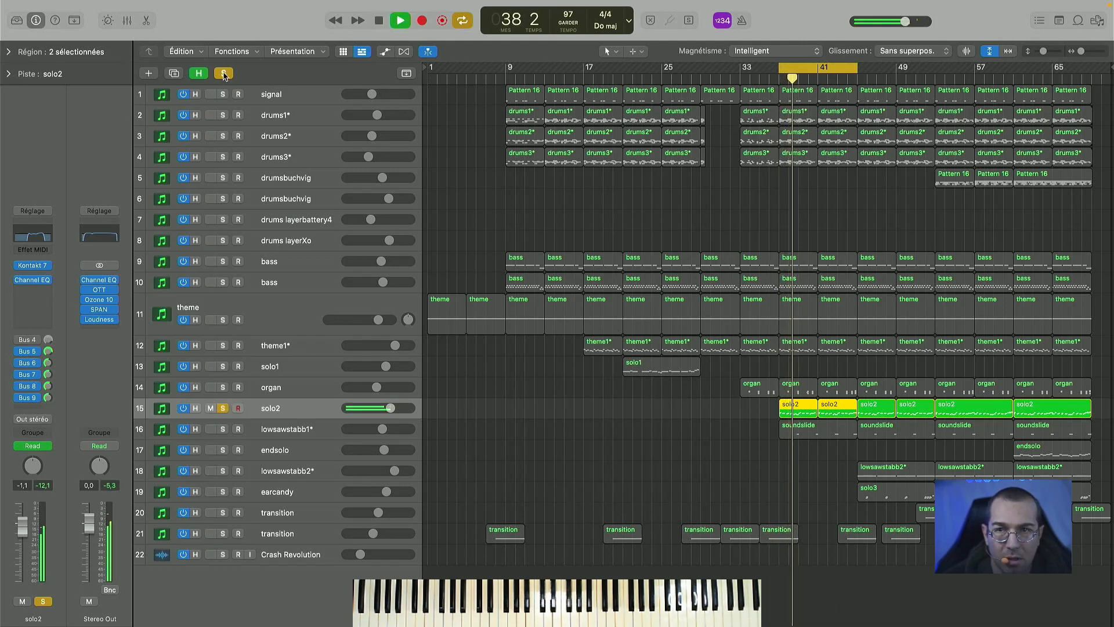
click(224, 74)
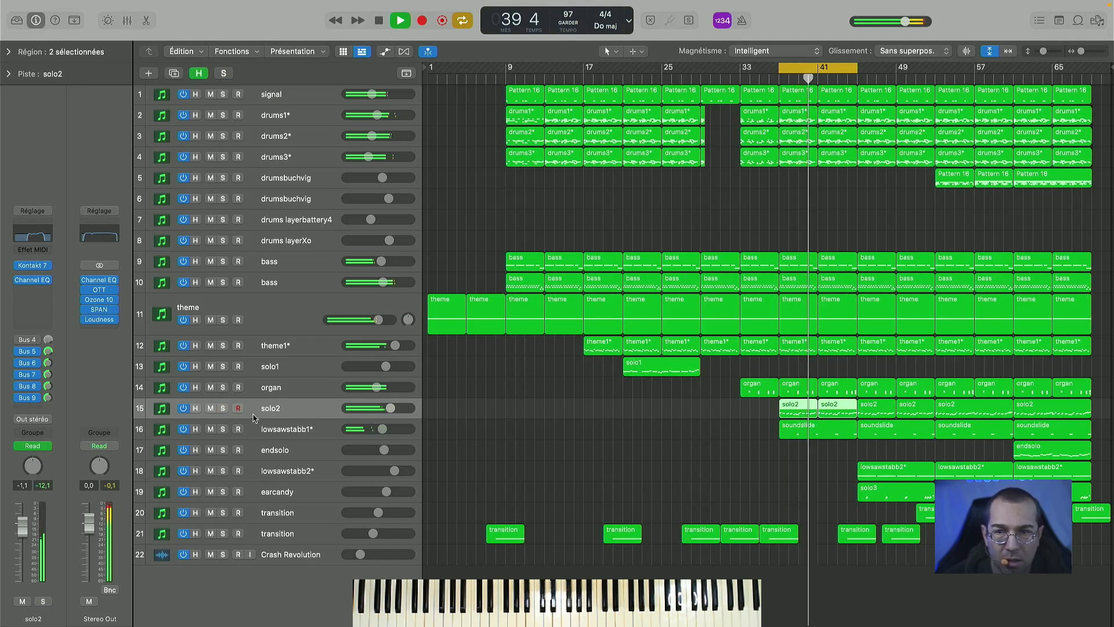
click(211, 429)
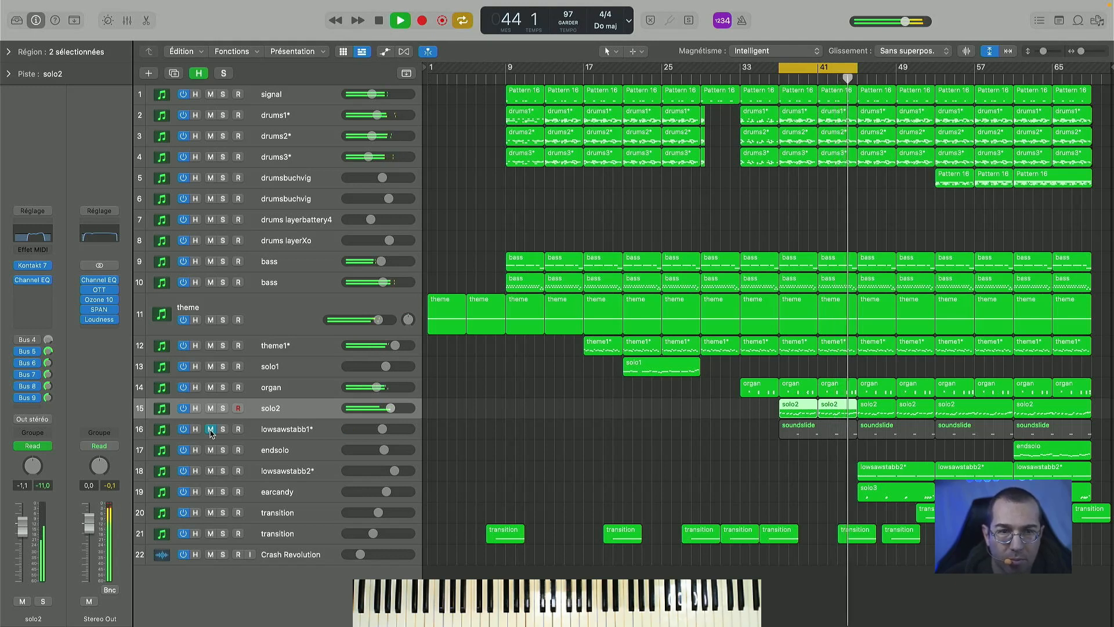
click(210, 430)
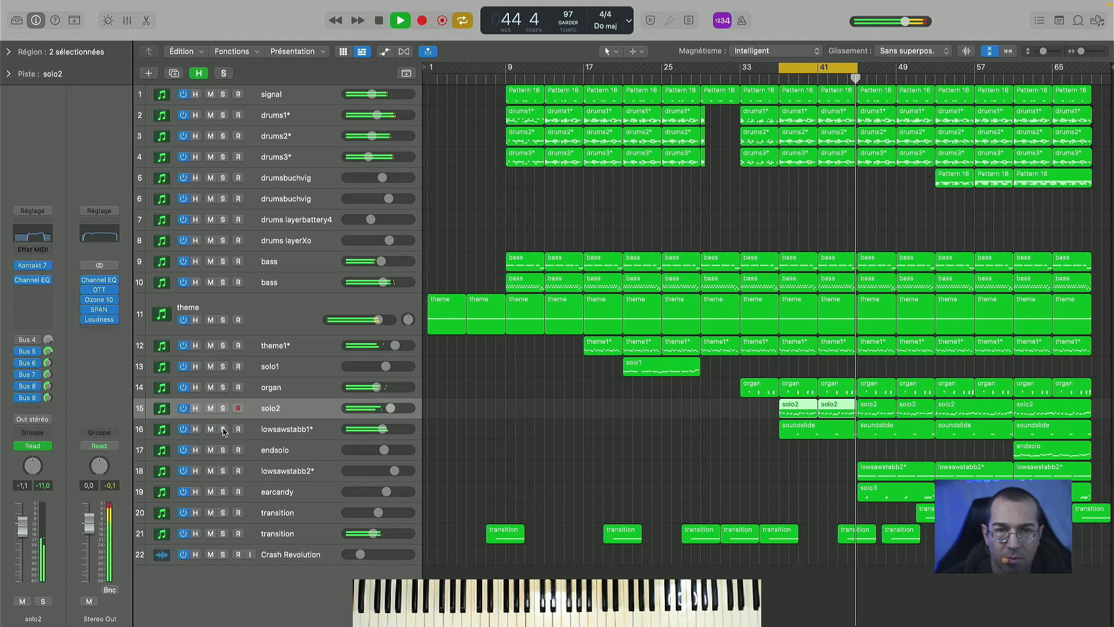
- Solo lowsawstabb1* for a listen, stop playback, and view its Kontakt instrument with the 40's MG 7 preset before closing the window
click(223, 429)
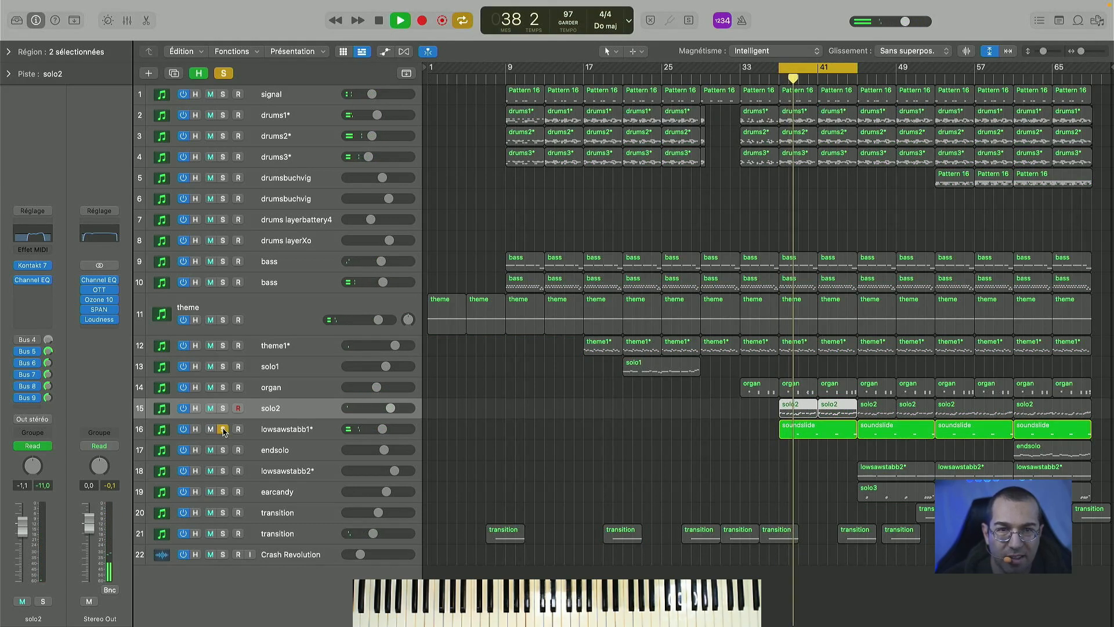
key(space)
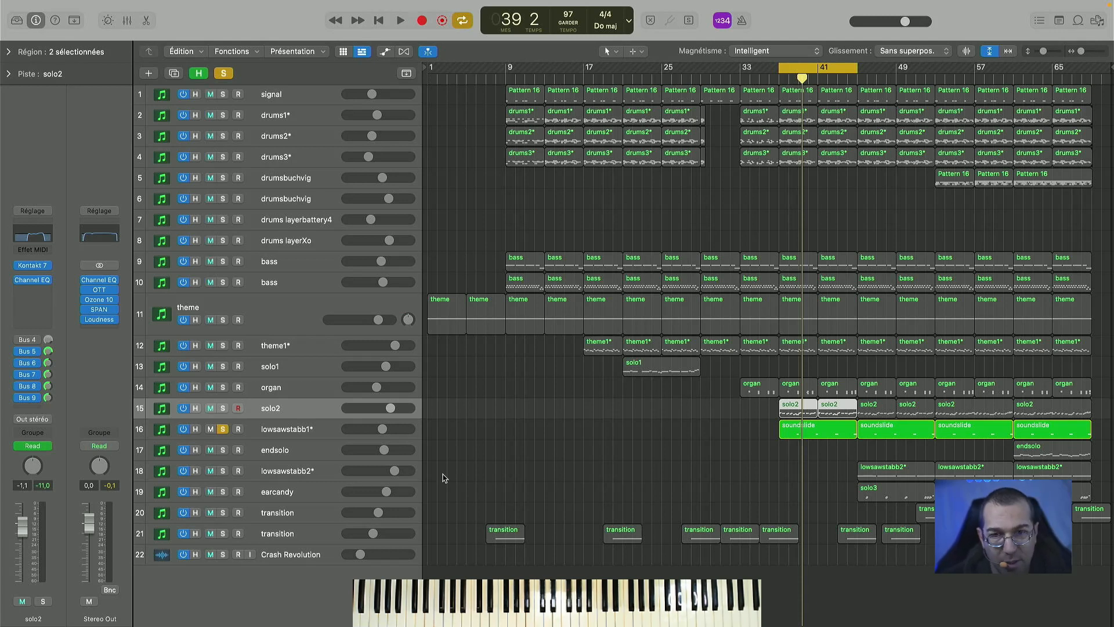
click(323, 428)
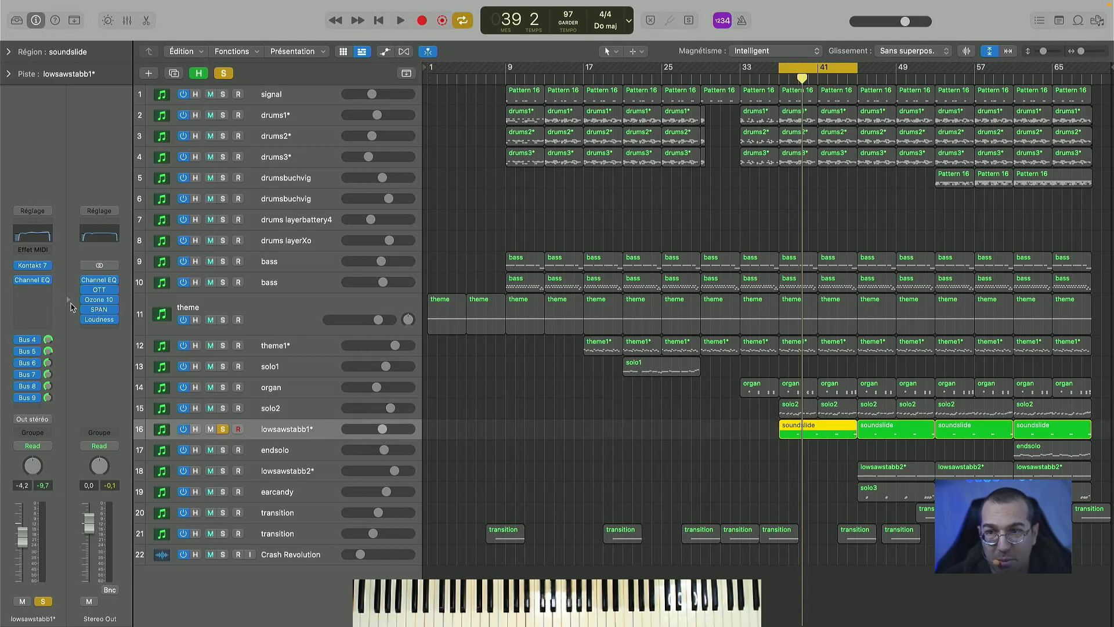
click(33, 266)
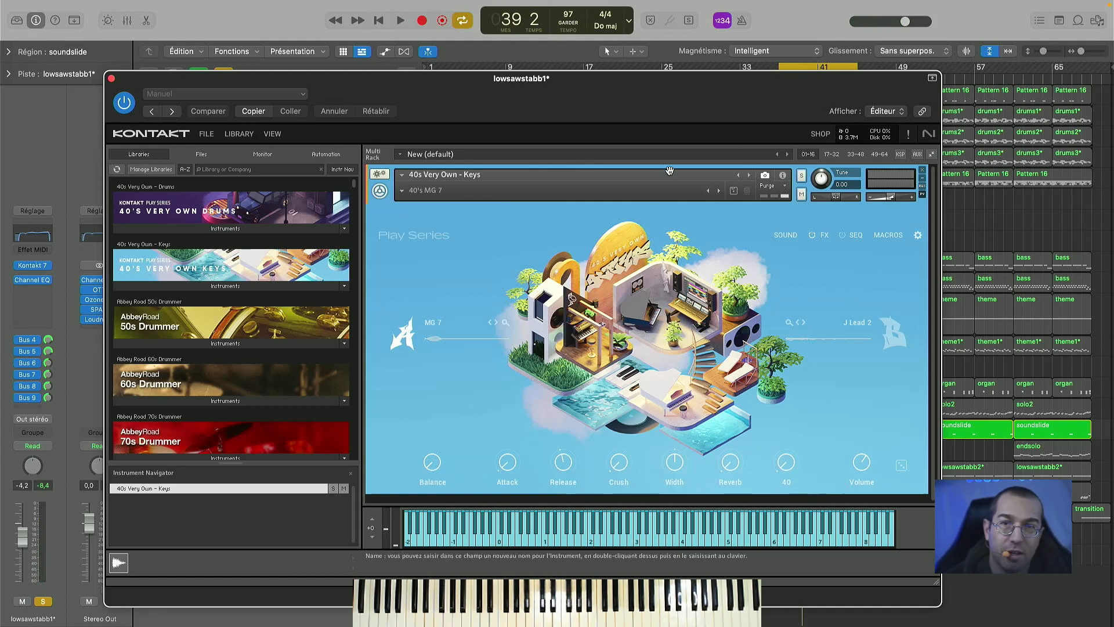
click(112, 78)
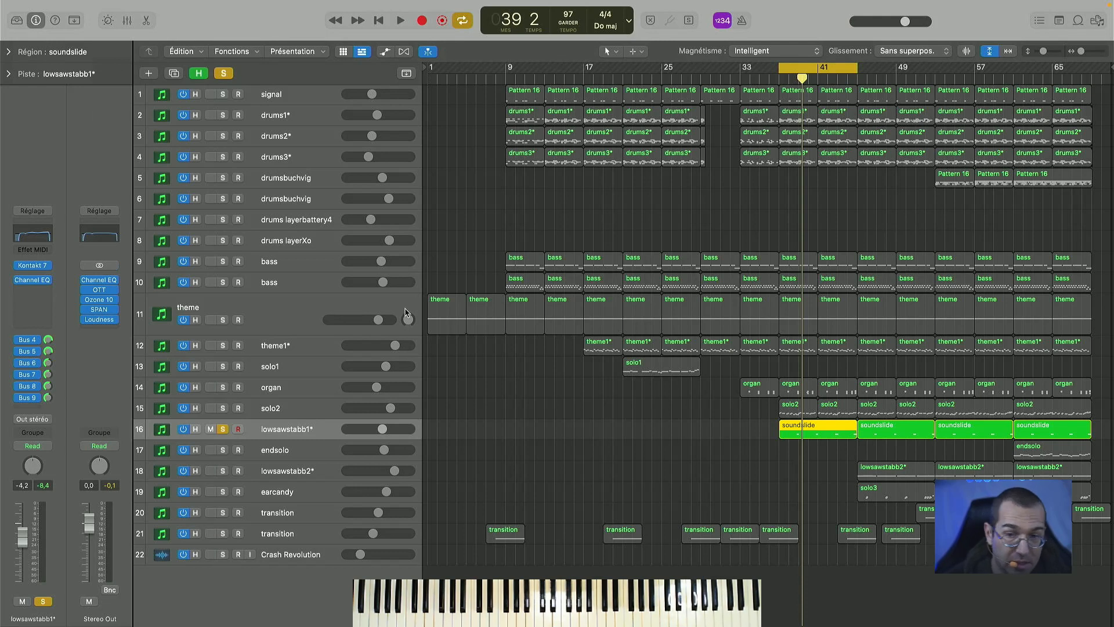
- Clear the lowsawstabb1* solo, play the full arrangement from bar 37, and shift the cycle range to start at bar 45
click(237, 429)
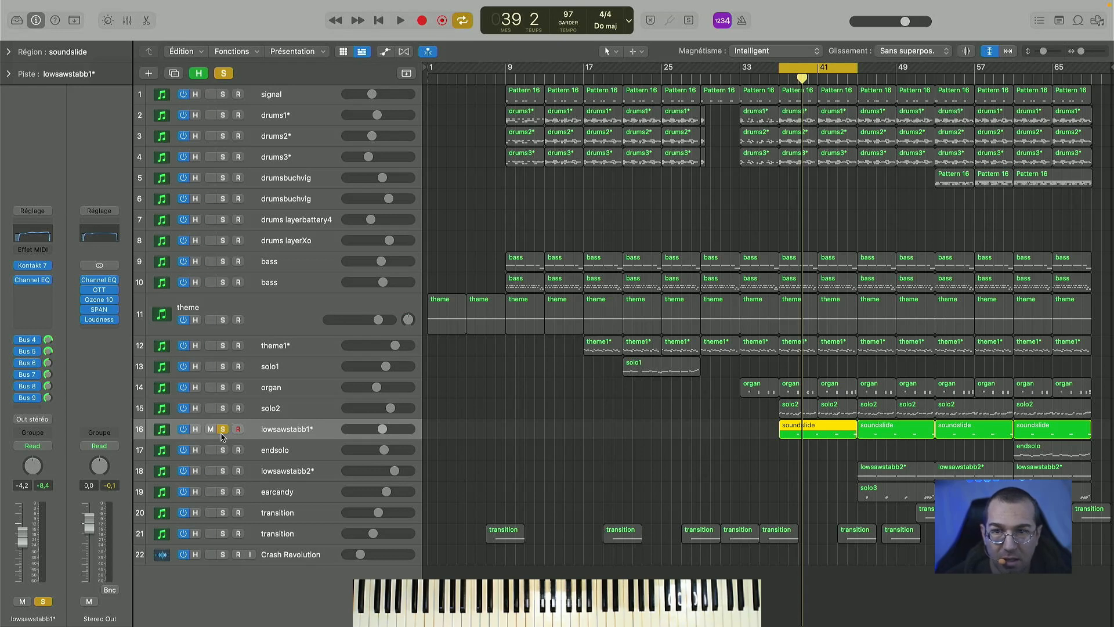
click(223, 429)
key(space)
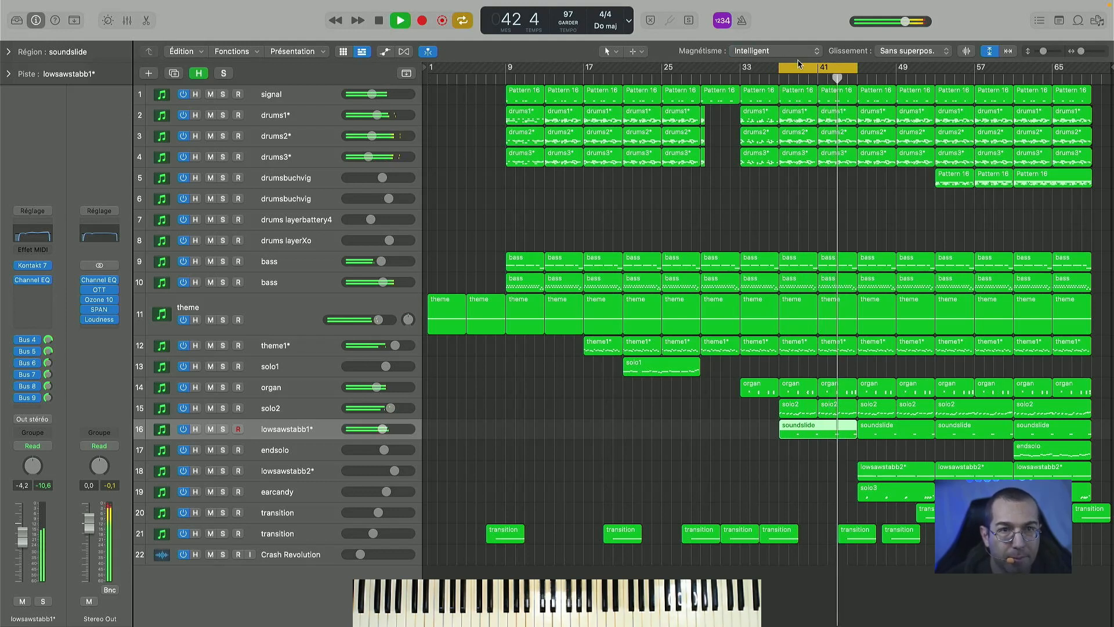
drag(798, 79, 872, 79)
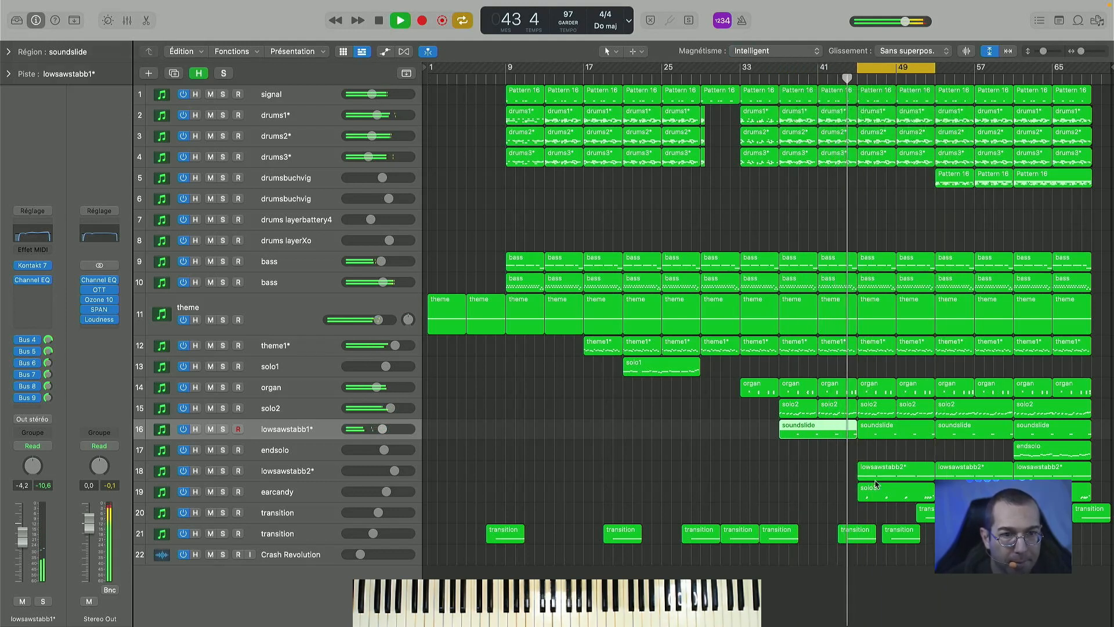
- Mute the earcandy track during playback, stop, and select the second soundslide region
click(212, 492)
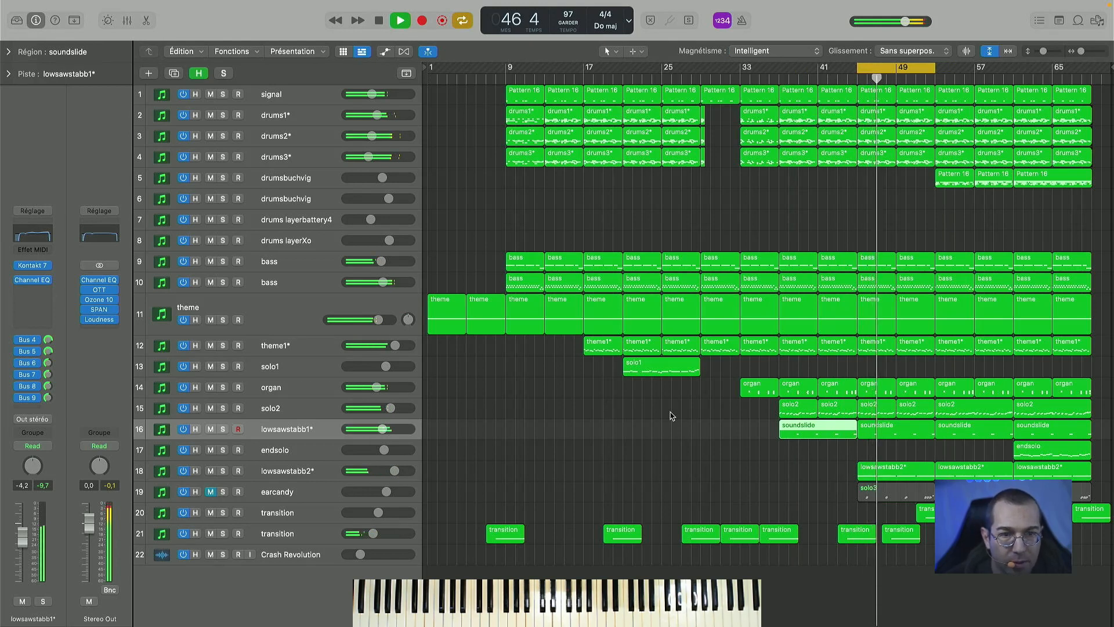
key(space)
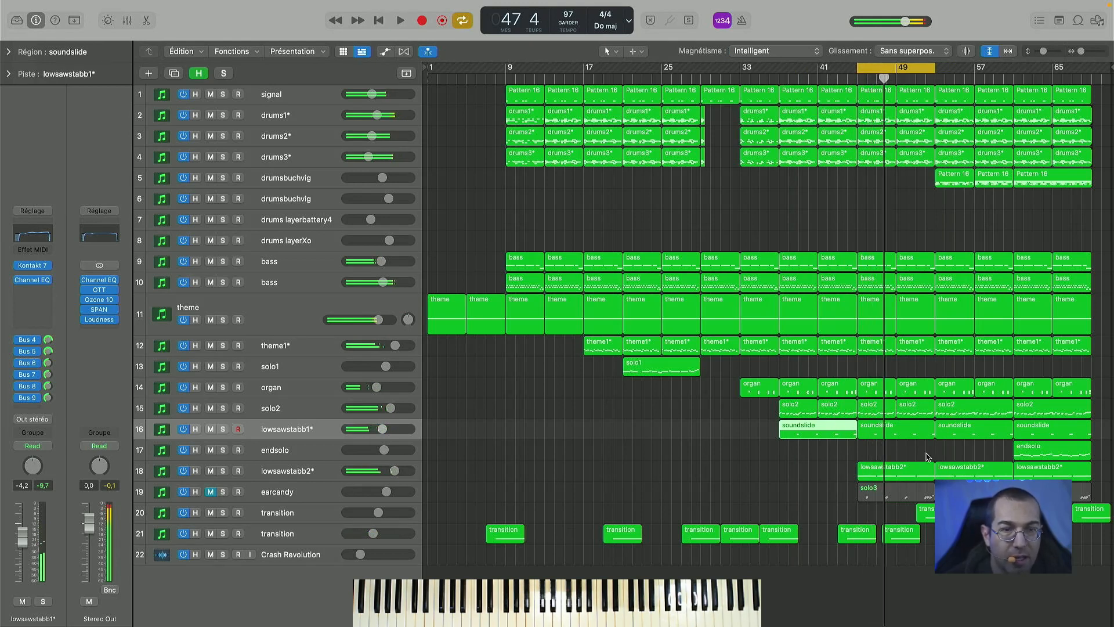
key(Right)
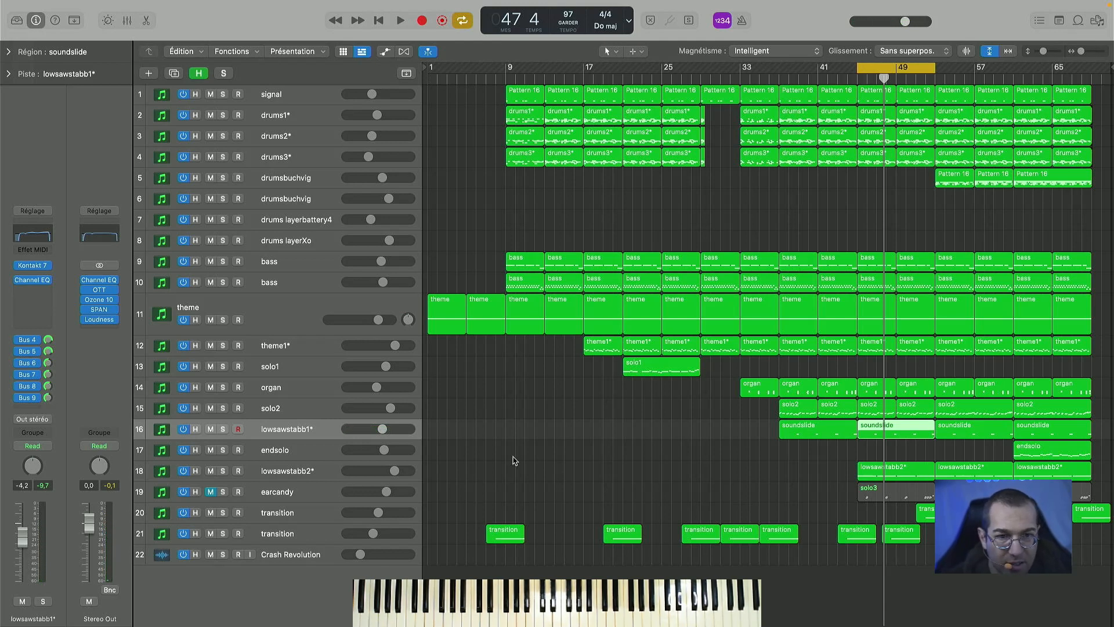
- Select the lowsawstabb2* track, place the playhead near bar 45, and show the track automation
click(321, 470)
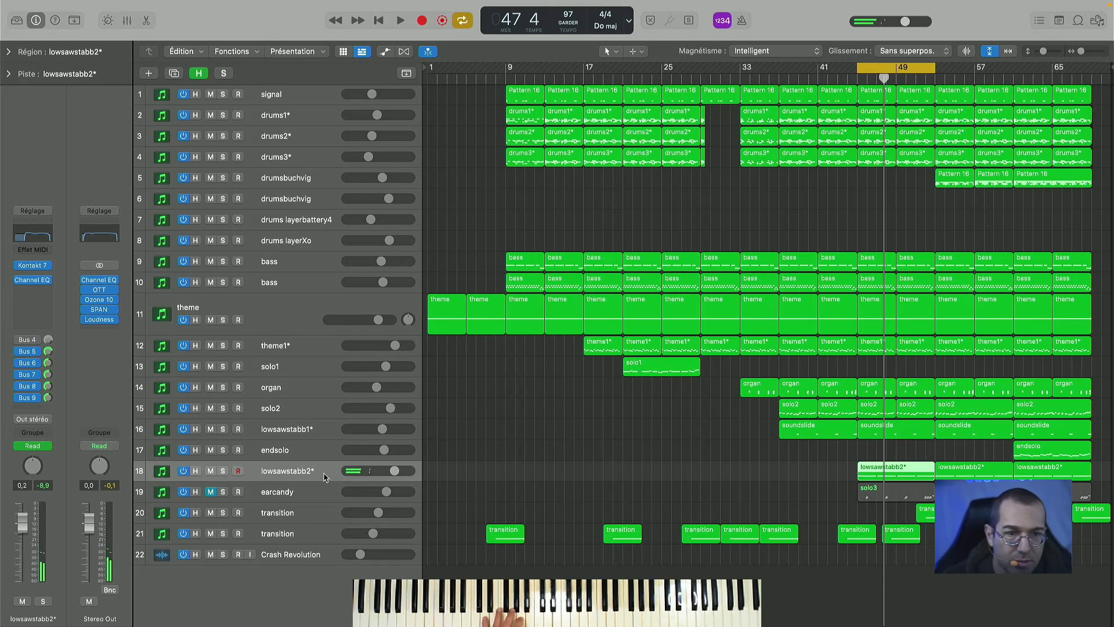
click(858, 78)
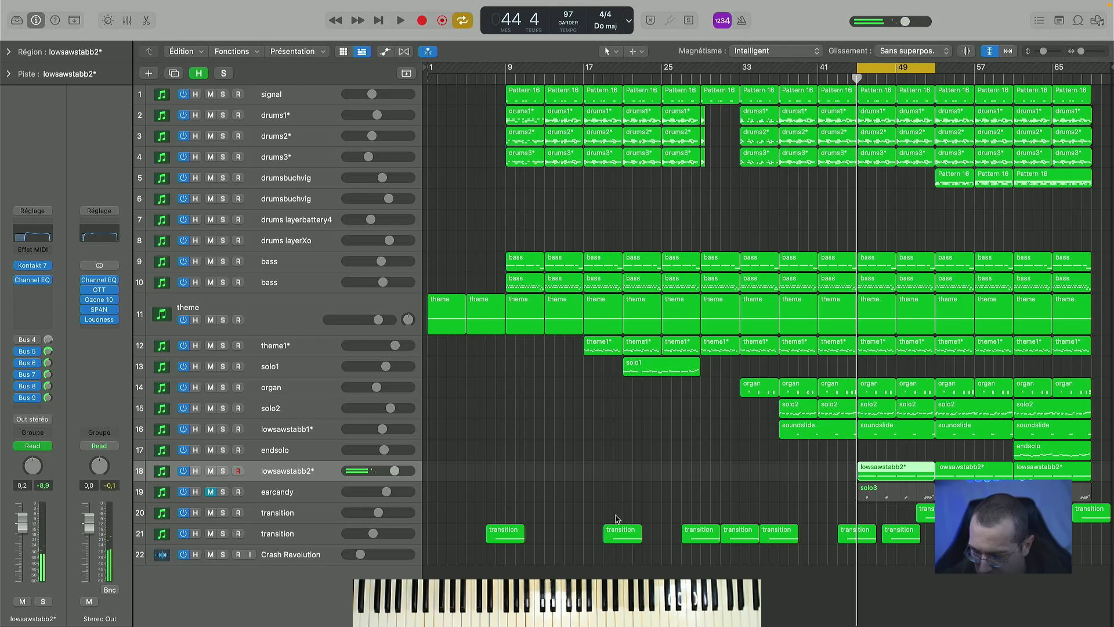
key(a)
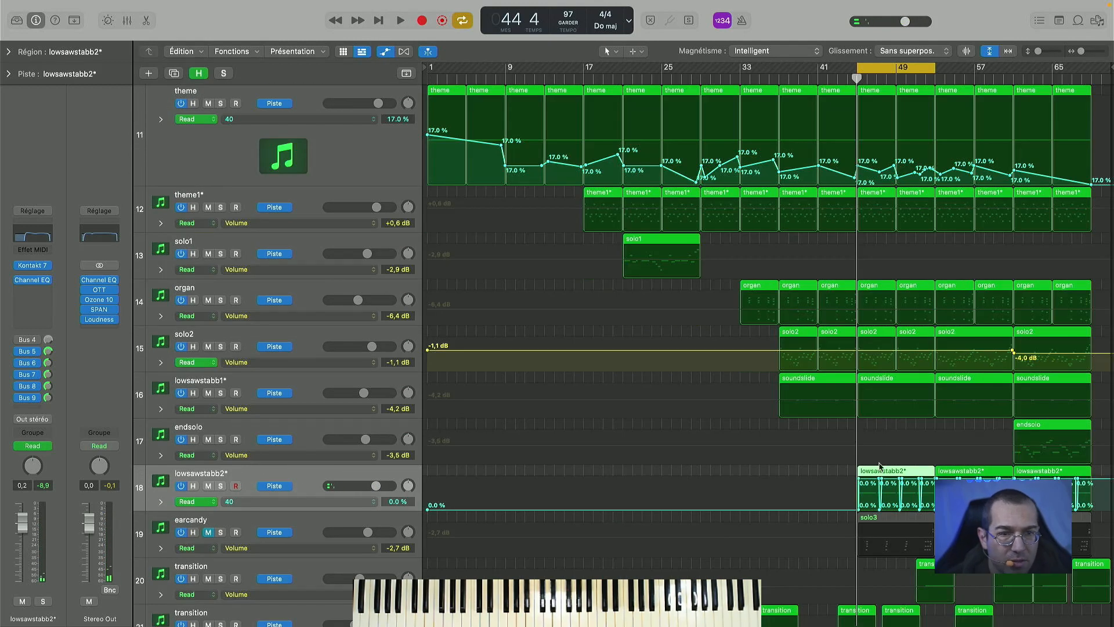
- Solo lowsawstabb2* for a listen from bar 45, stop playback, and briefly hide the track automation
click(221, 486)
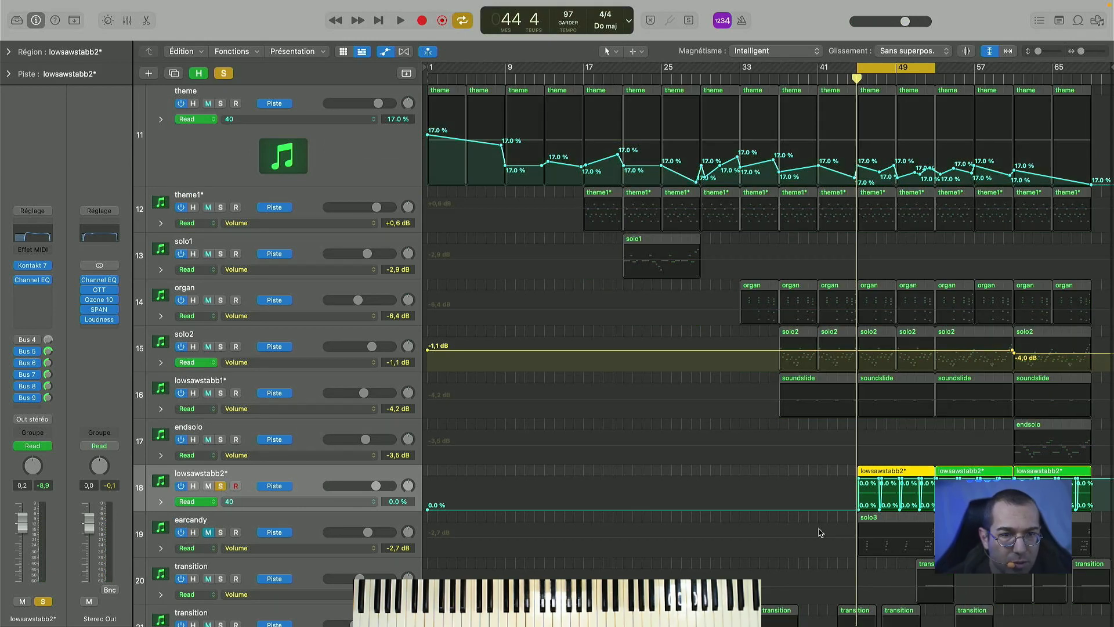
key(space)
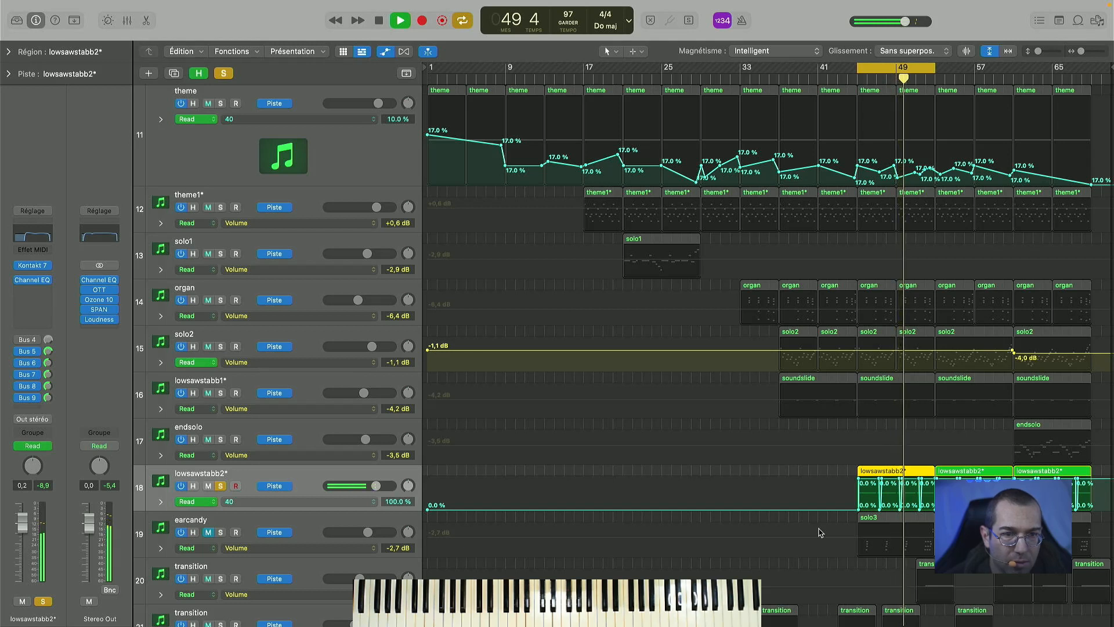
key(space)
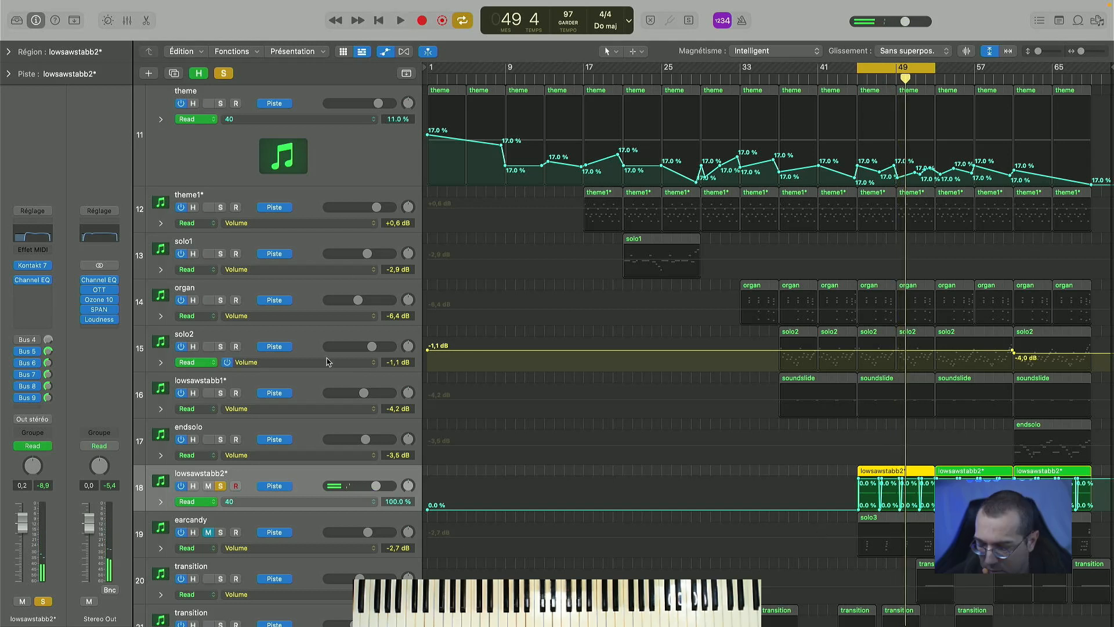
key(a)
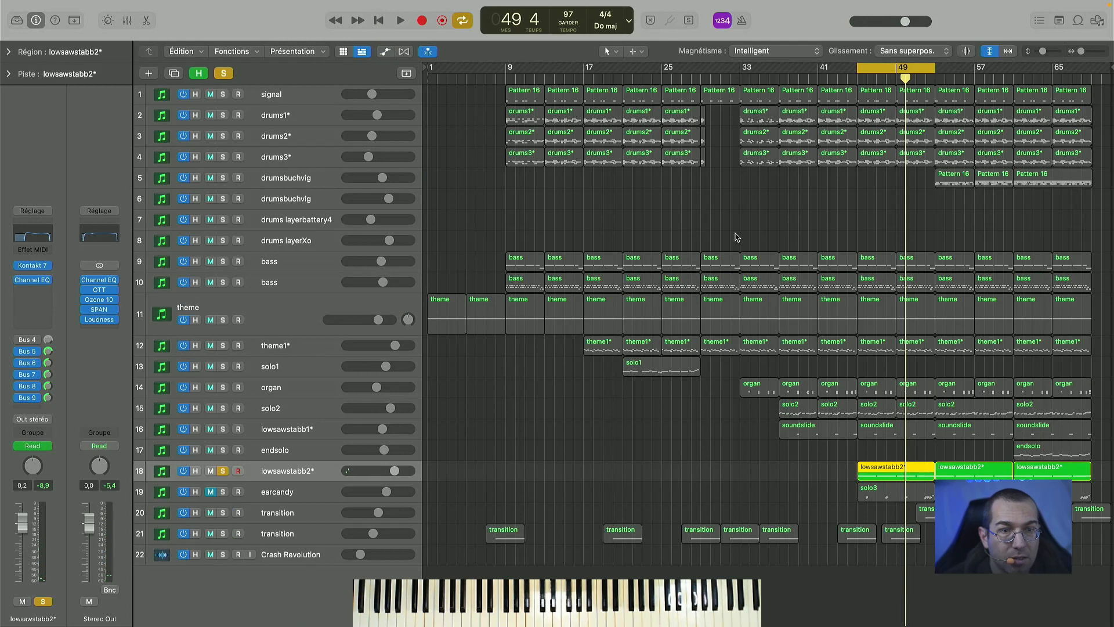
key(a)
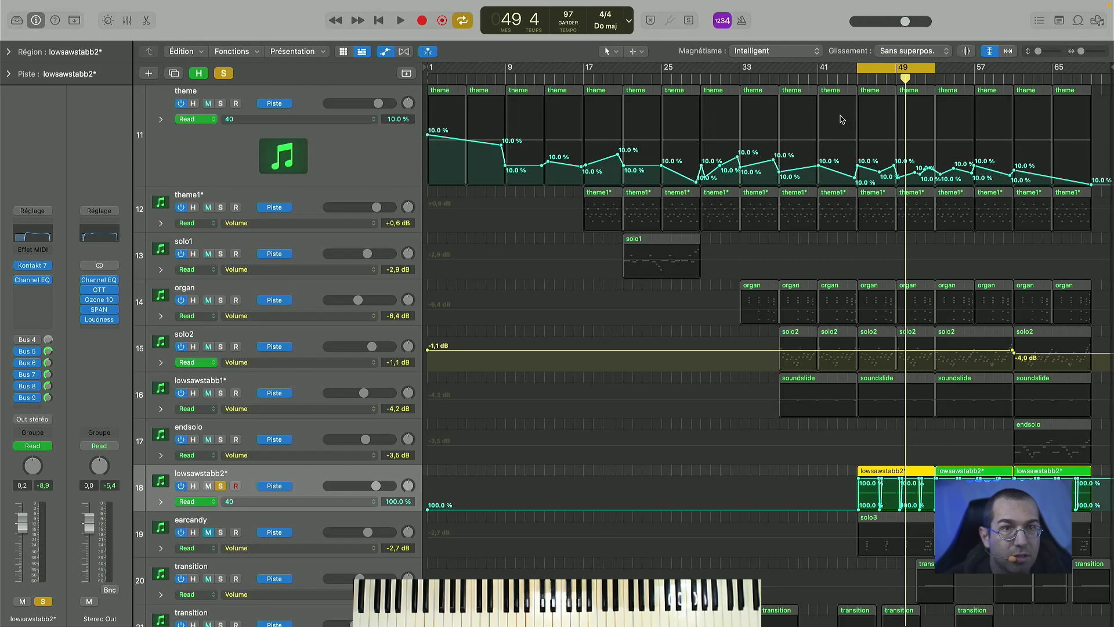
- Clear the lowsawstabb2* solo, play the full arrangement over the cycle range, hide the track automation, and stop playback
click(222, 74)
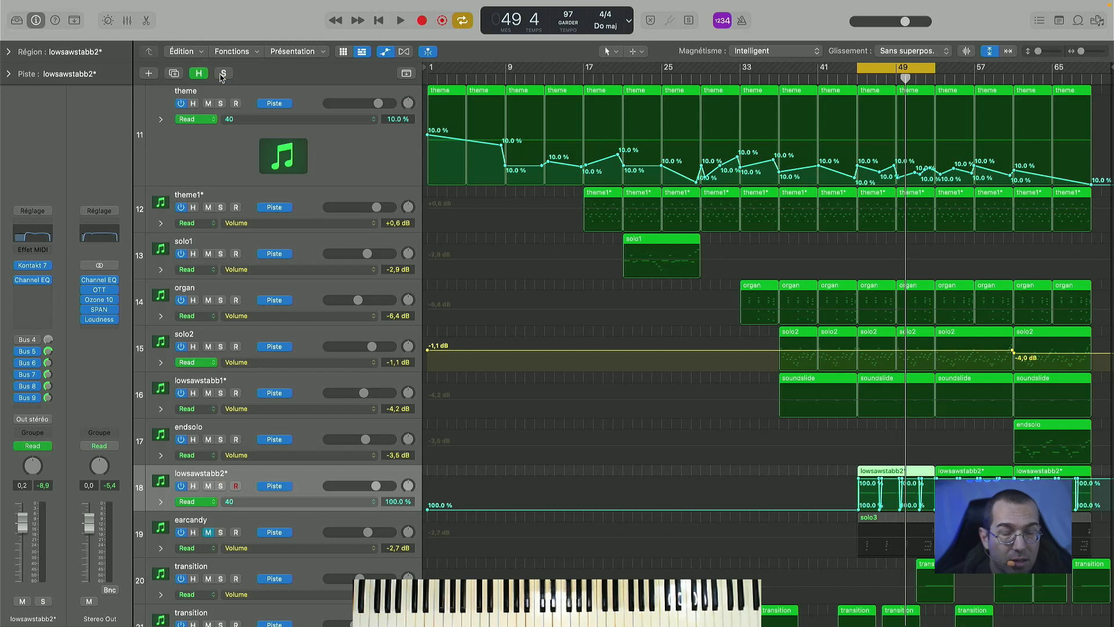
key(space)
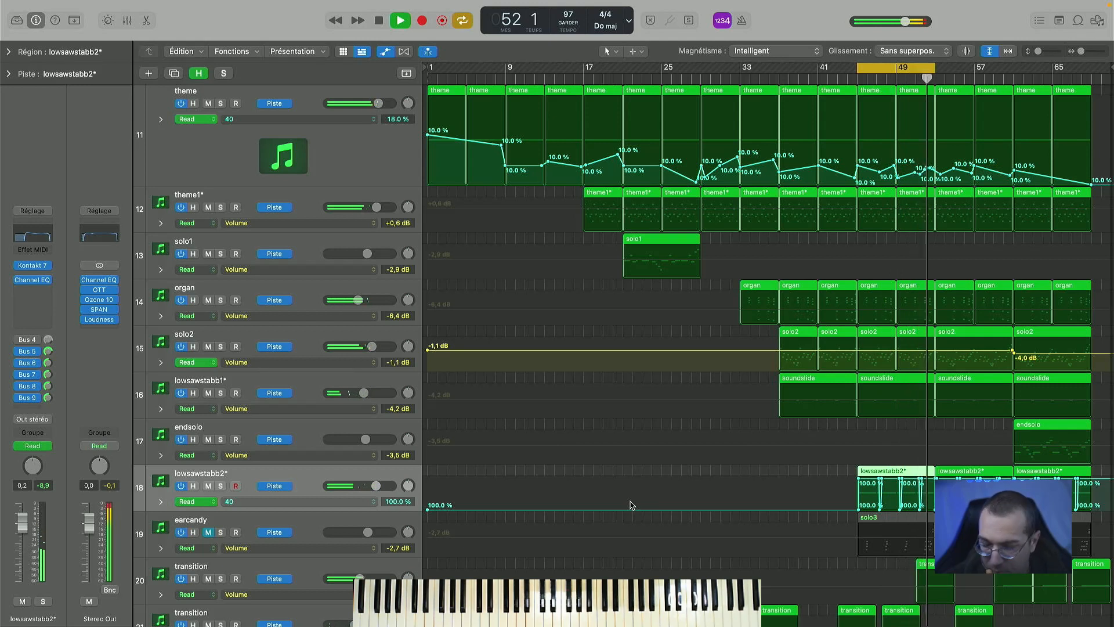
key(p)
key(p)
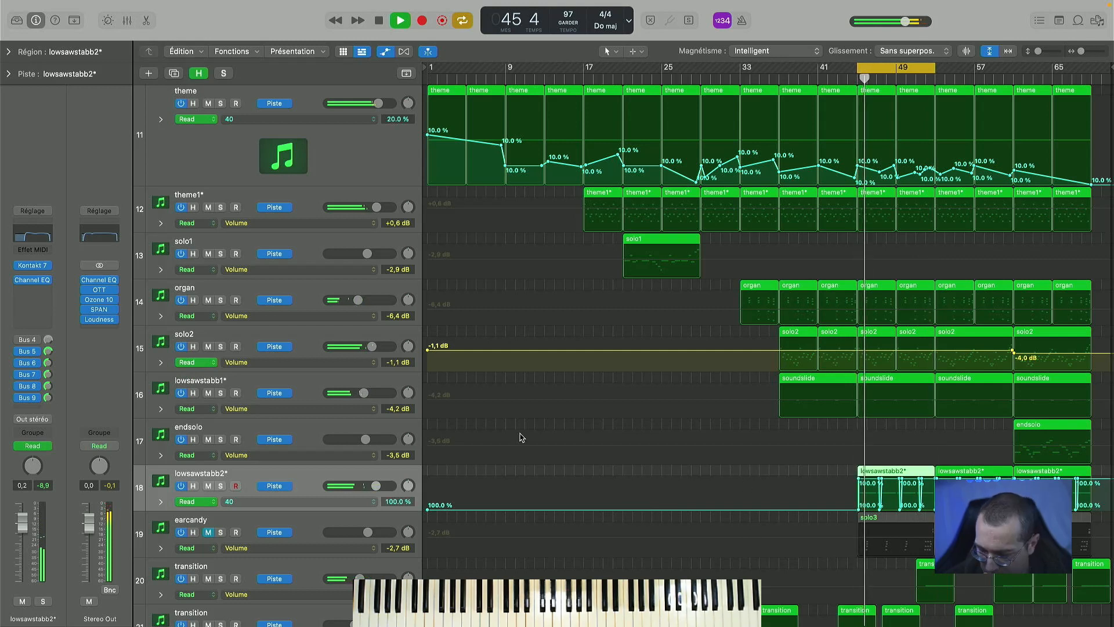
key(a)
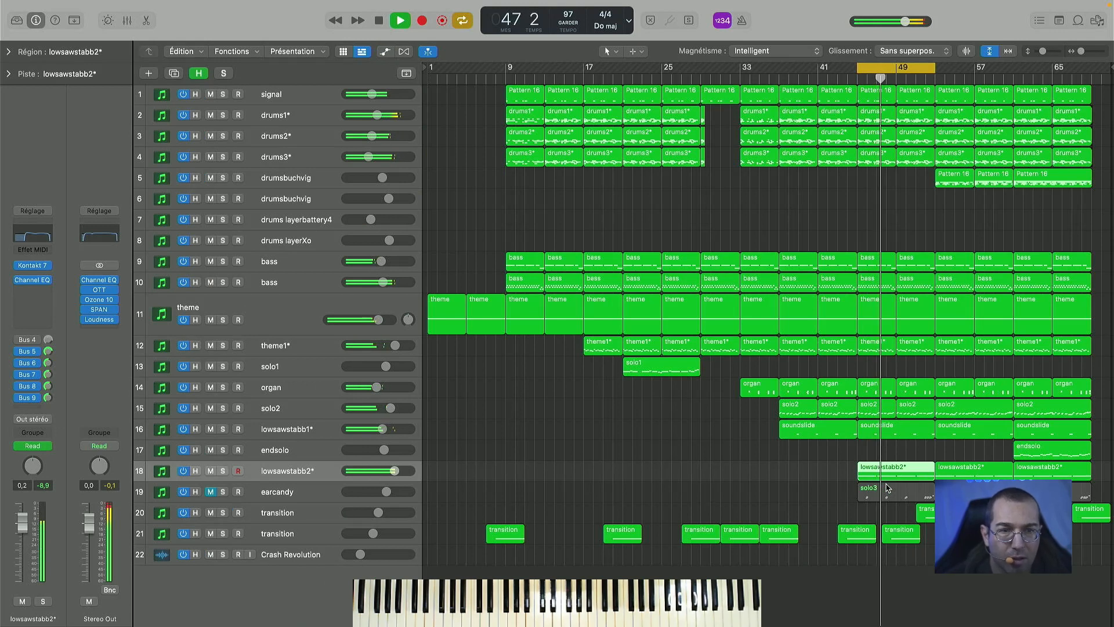
key(space)
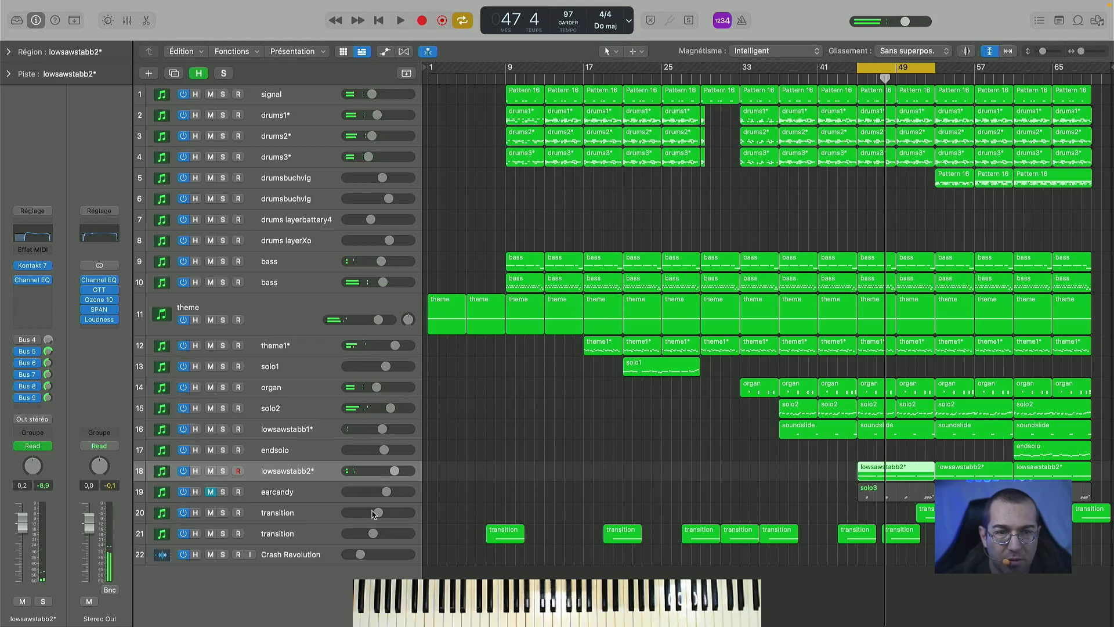
- Shift the cycle range to bars 61 to 69 and select the endsolo track
click(318, 493)
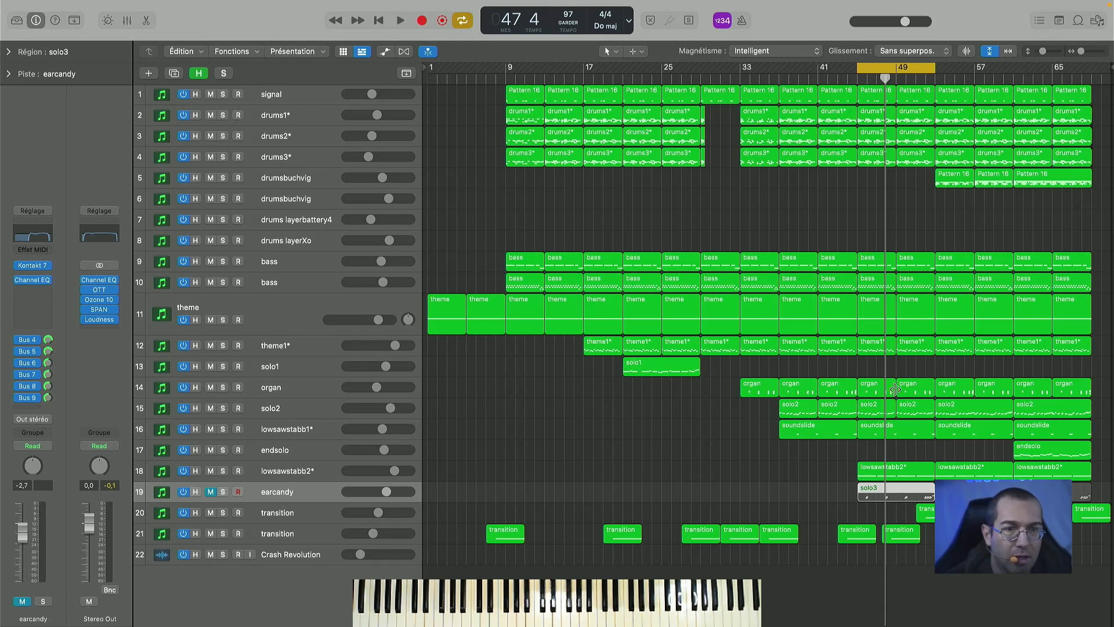
drag(889, 69, 1043, 68)
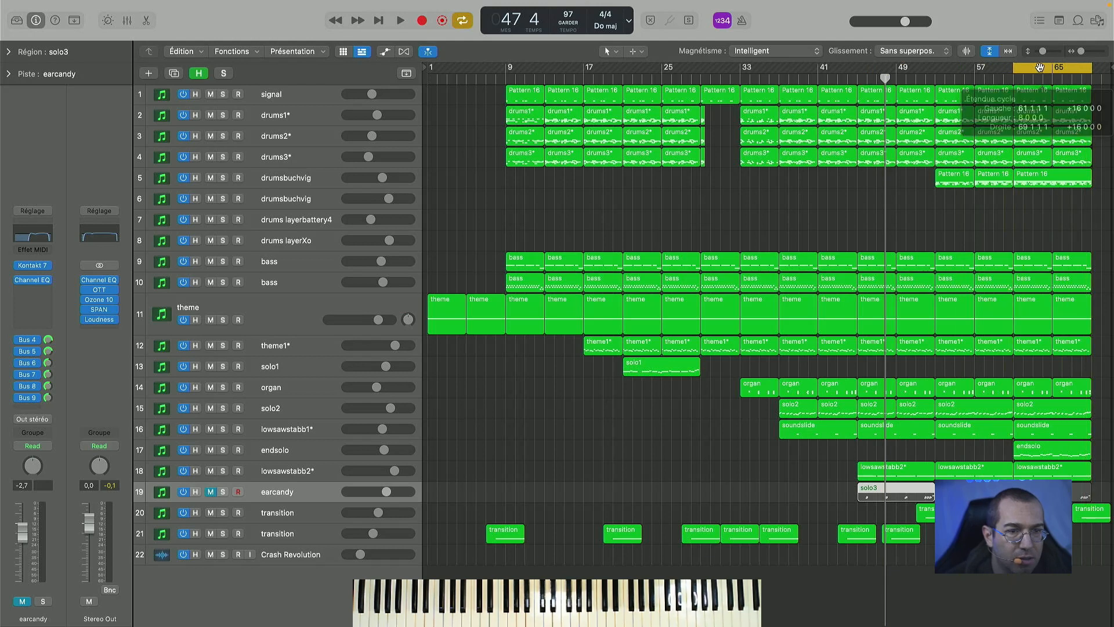
click(325, 449)
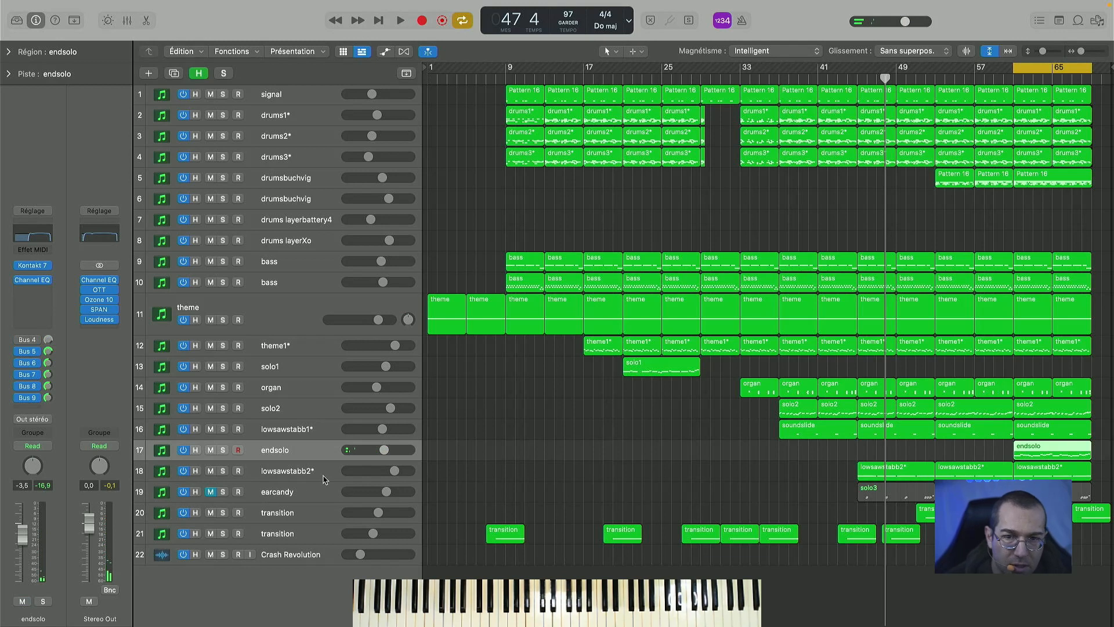
- Audition the lowsawstabb2* sound, reselect the endsolo track, and place the playhead just before bar 61
key(Down)
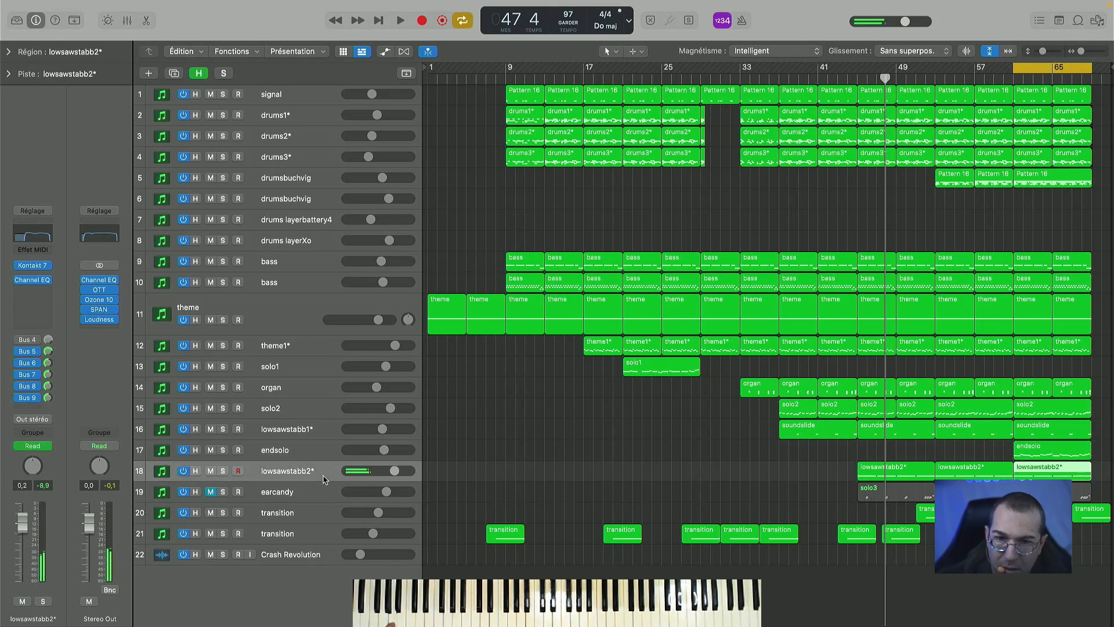
click(857, 77)
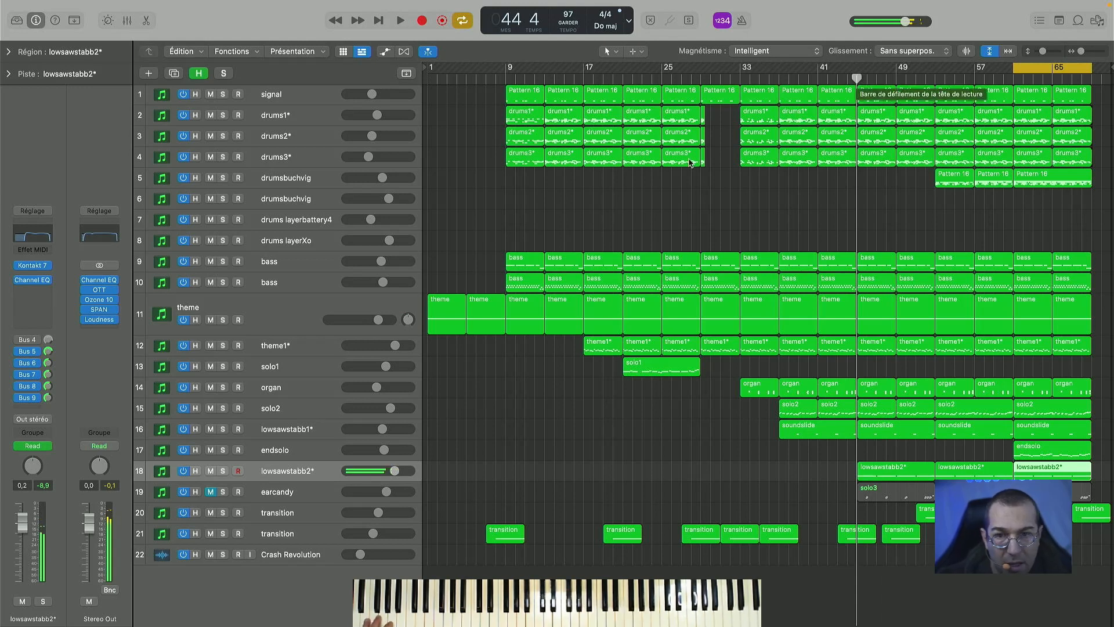
click(304, 449)
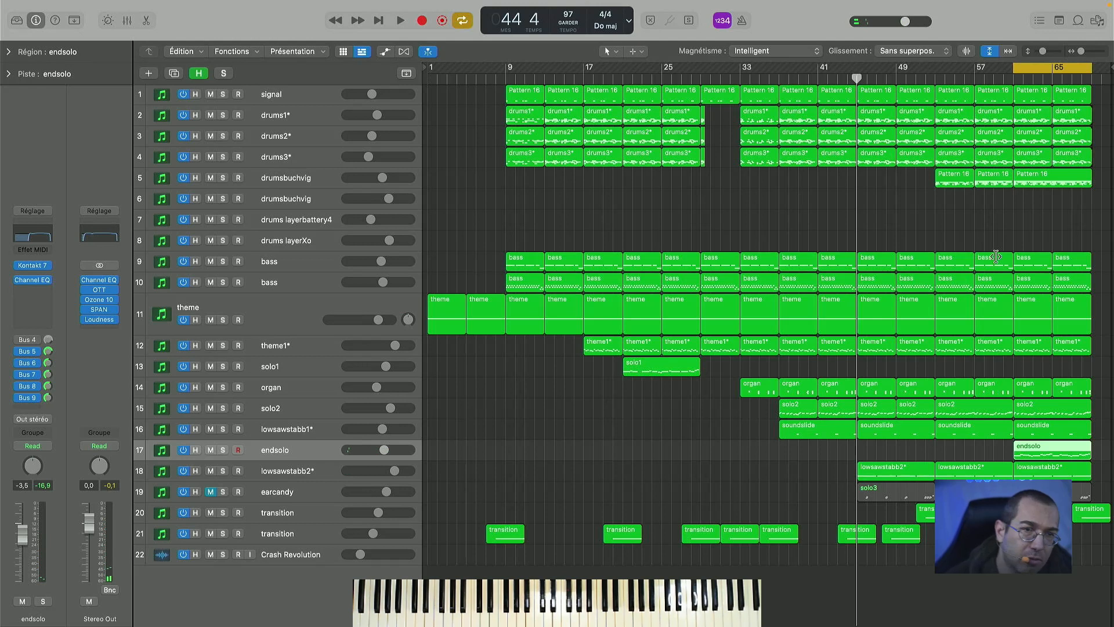
click(1011, 76)
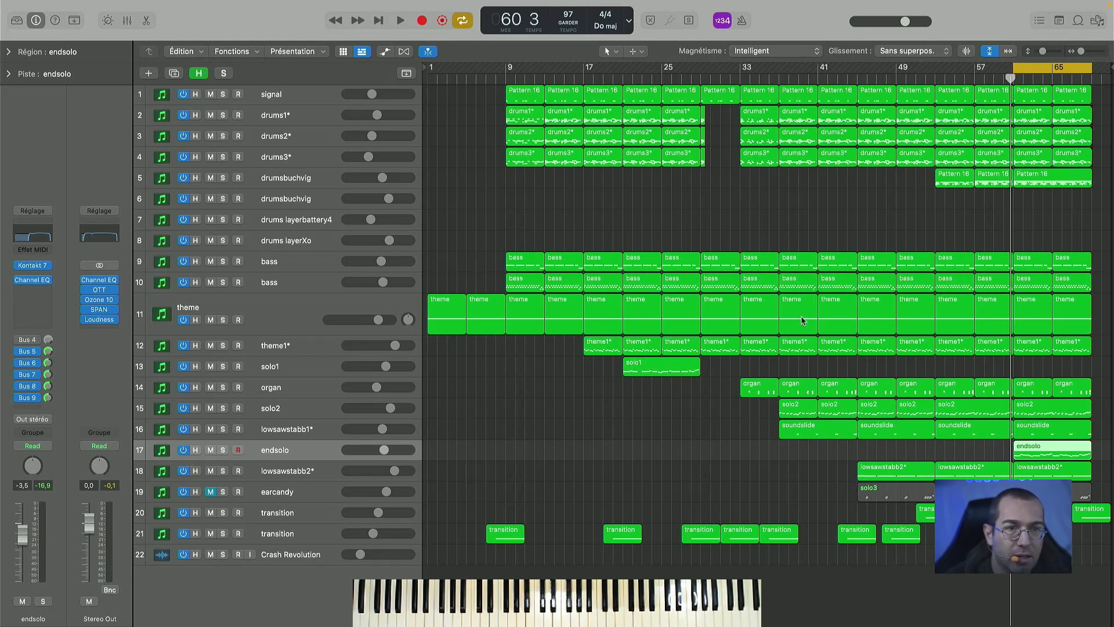
- Solo the endsolo track and listen to it over the cycle range from bar 61
click(222, 449)
key(space)
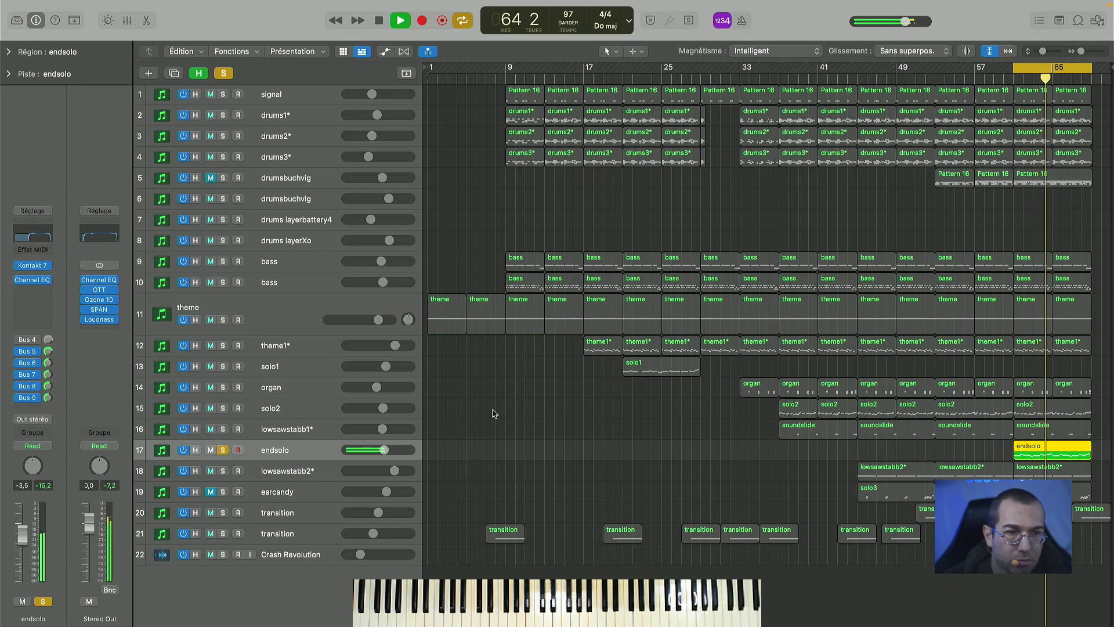
key(space)
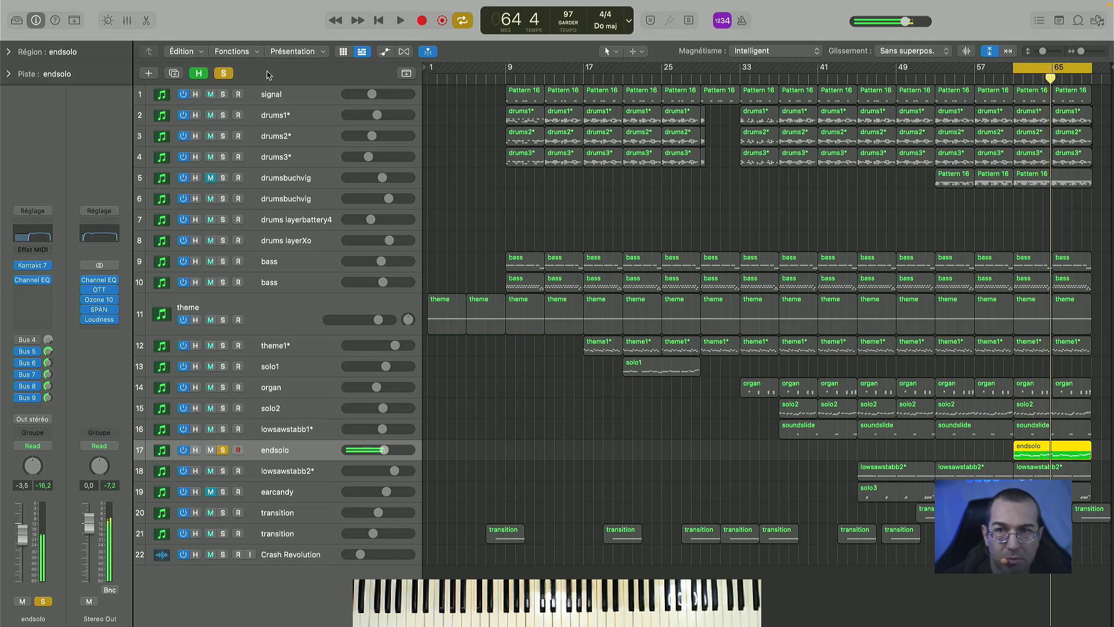
- Clear the endsolo solo and play the full arrangement to the end of the cycle range
click(224, 74)
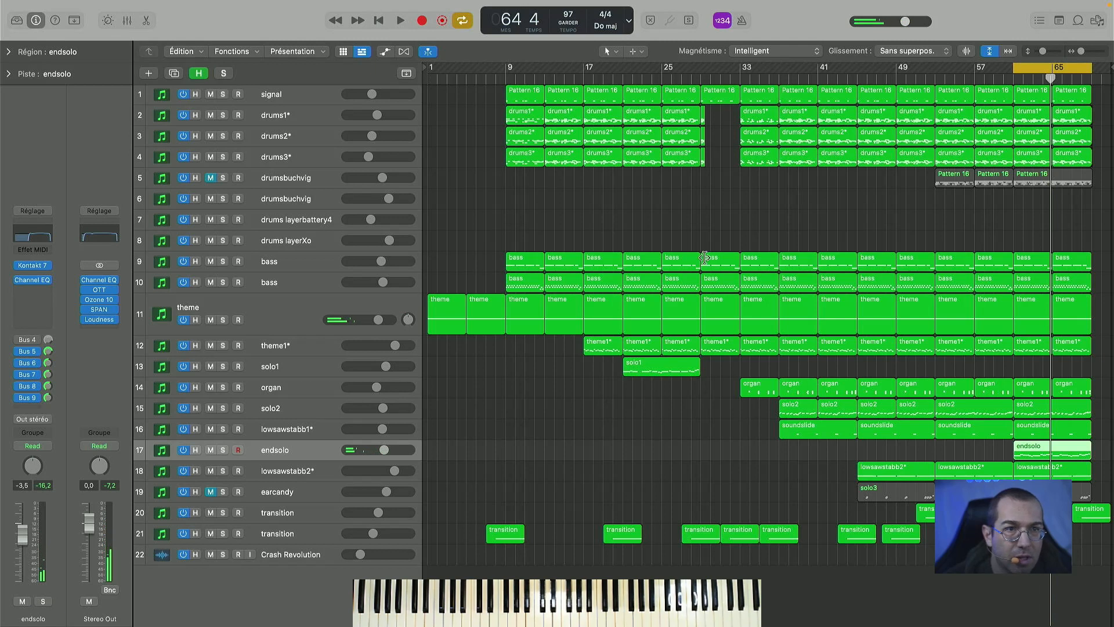
key(space)
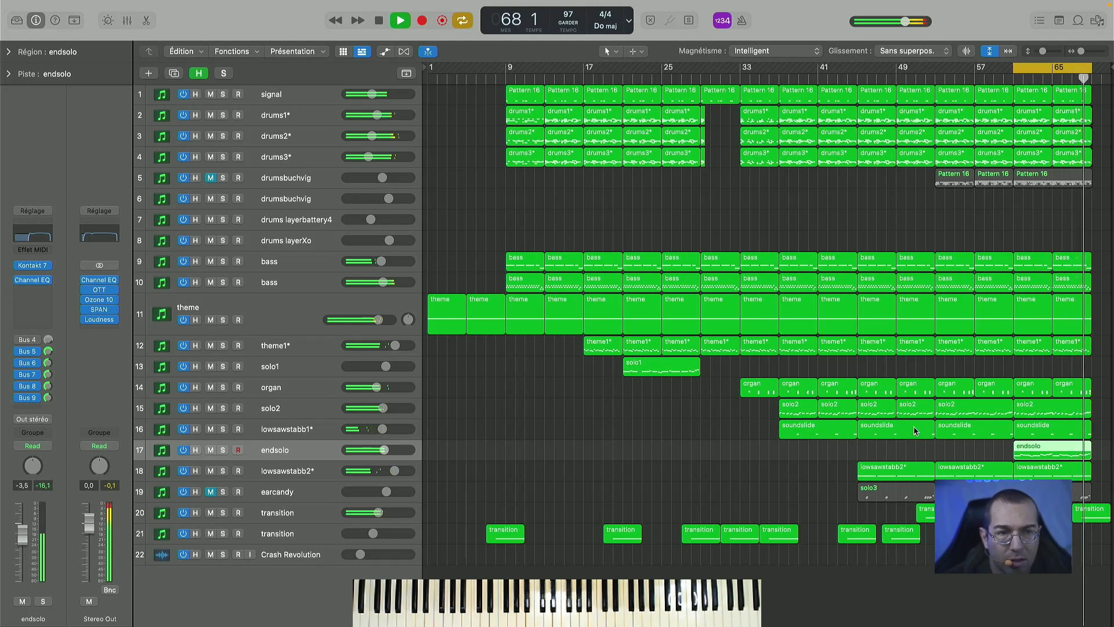
key(space)
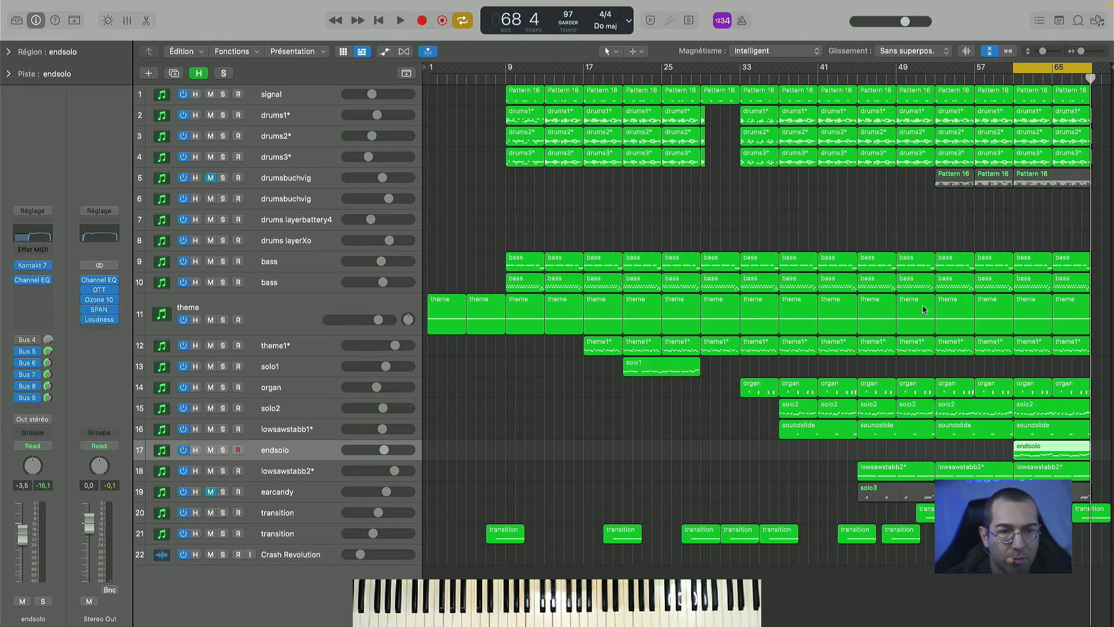
- Move the cycle range back to bars 45 to 53, play it briefly, and unmute the earcandy track
drag(1048, 69, 894, 67)
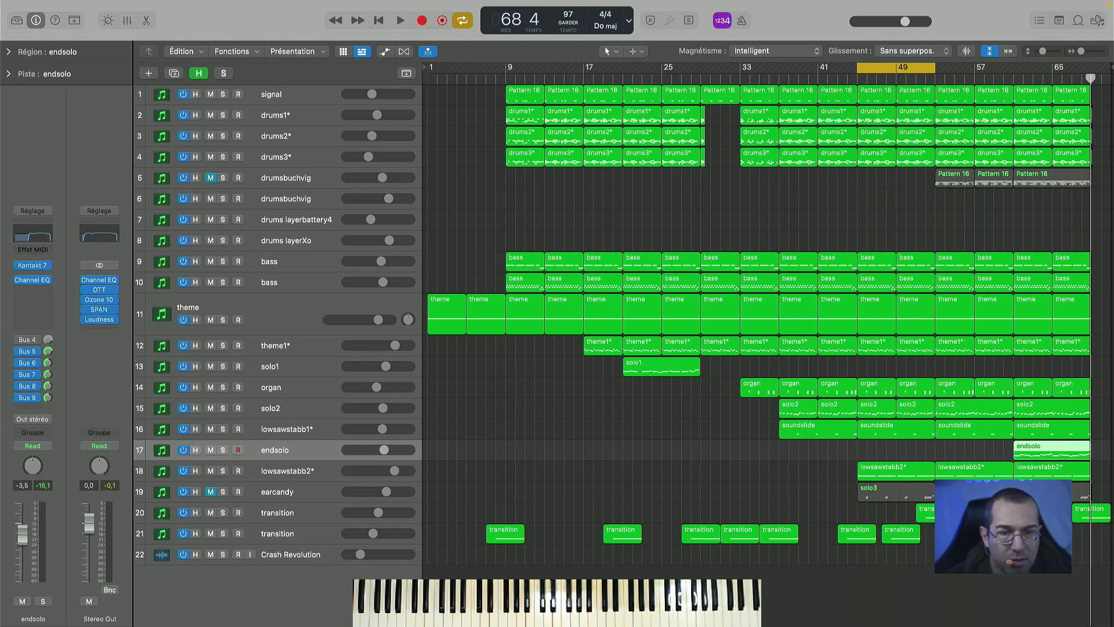
key(space)
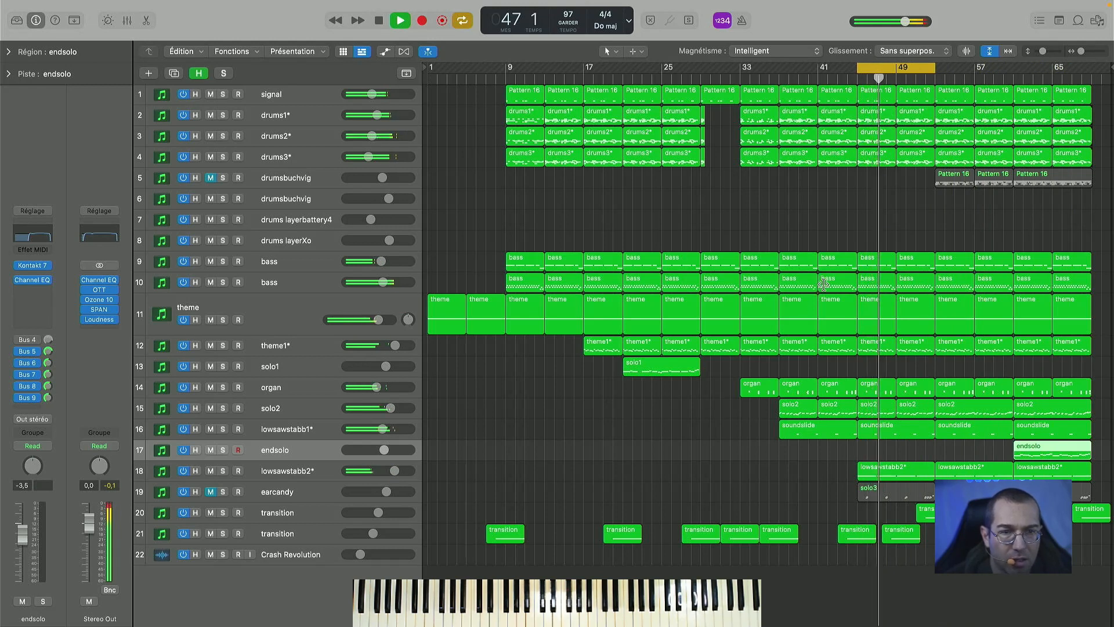
click(317, 494)
click(213, 494)
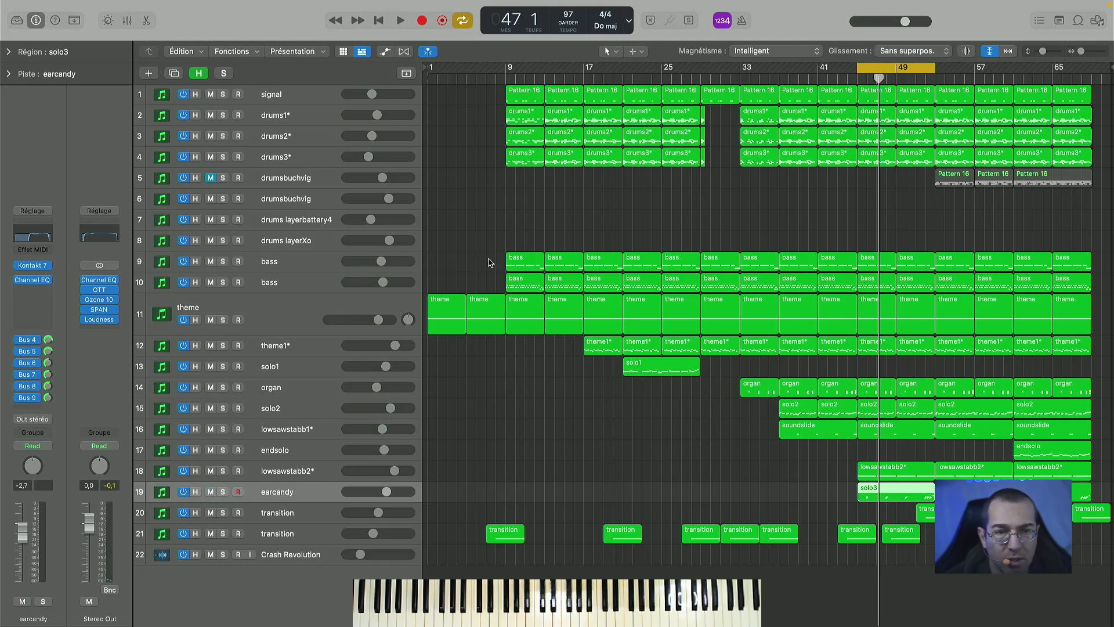
- Play the arrangement briefly from bar 45, solo the earcandy track for a listen, and stop playback
key(space)
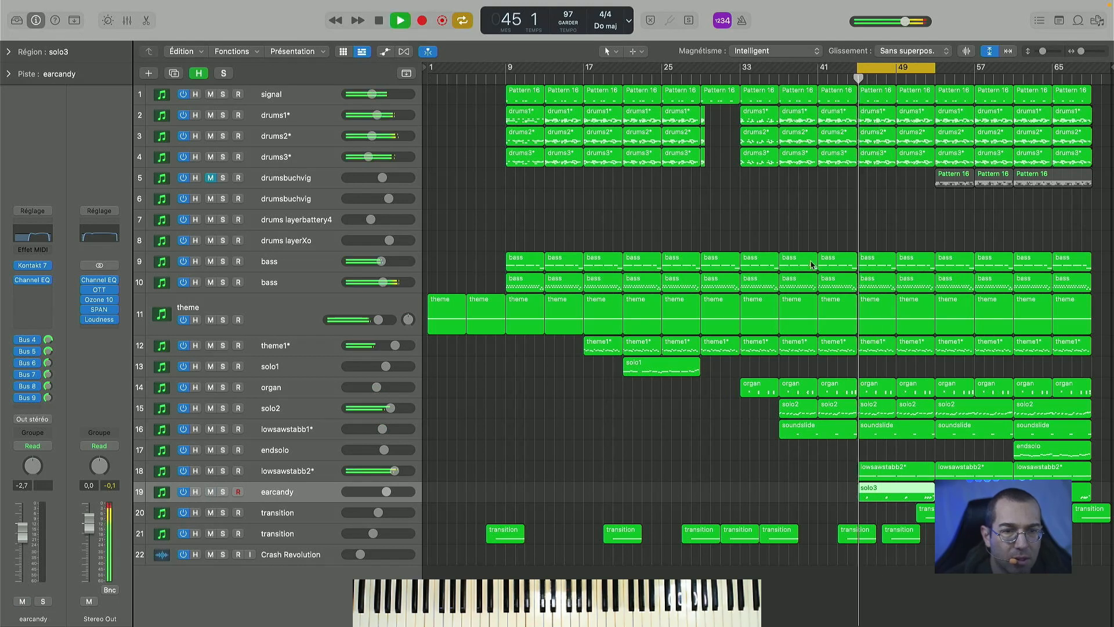
key(space)
click(223, 491)
key(space)
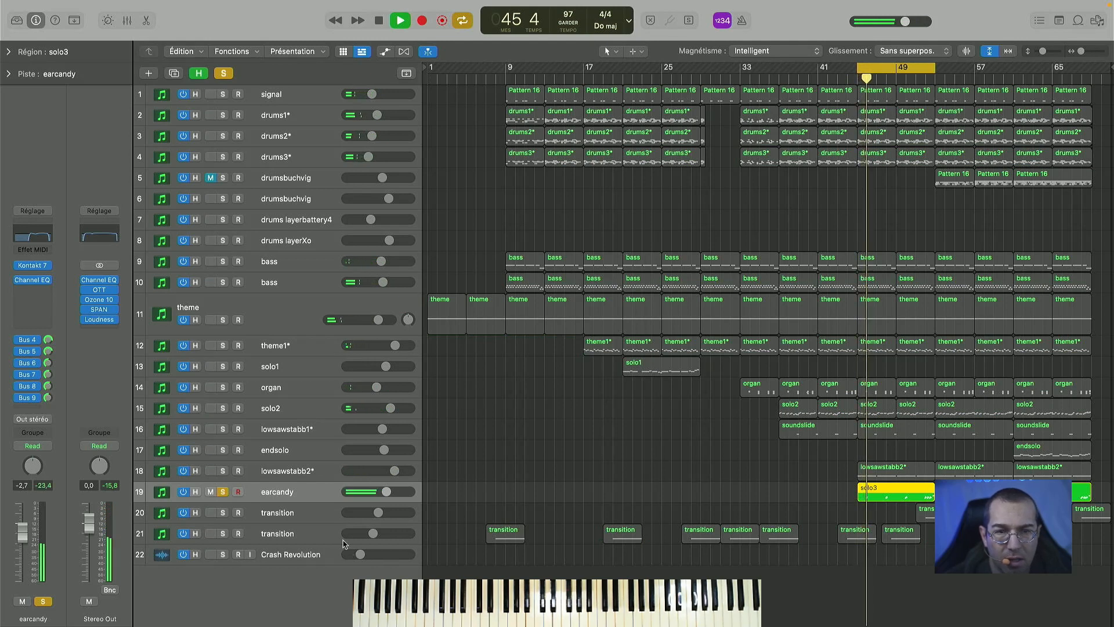
key(space)
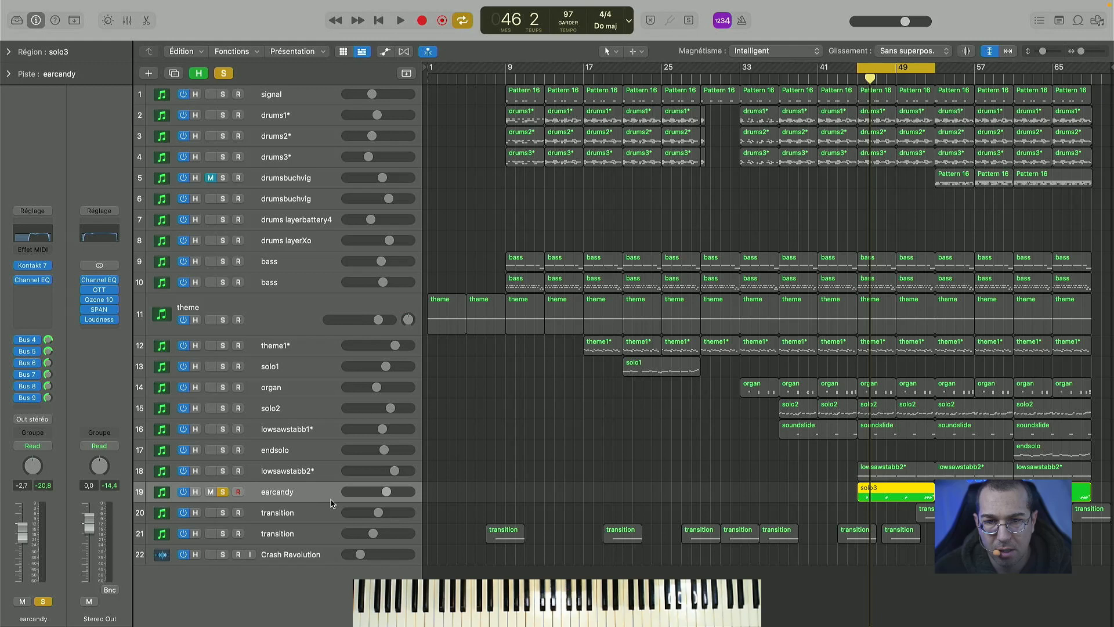
- View earcandy's Kontakt instrument with the Dist Space preset during playback, close its window, and stop after another listen
click(35, 267)
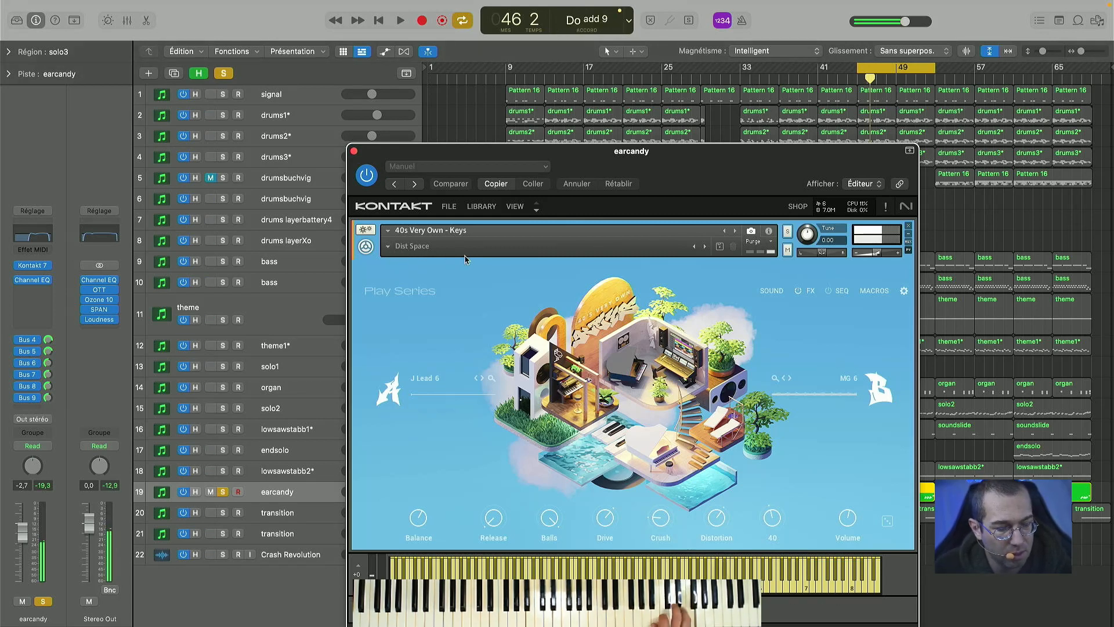
key(space)
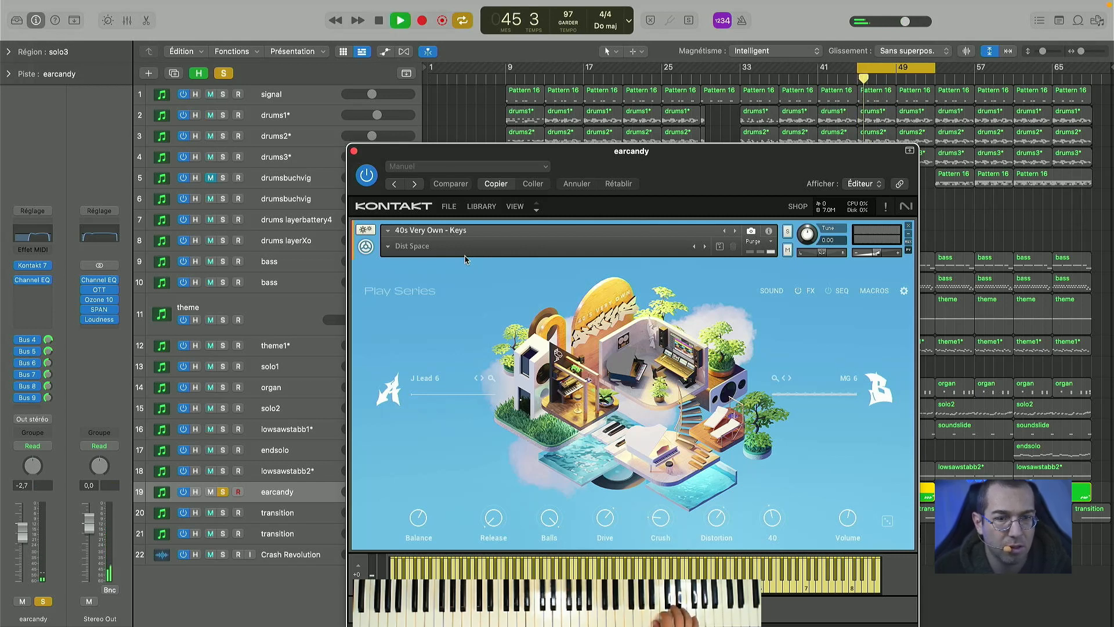
key(space)
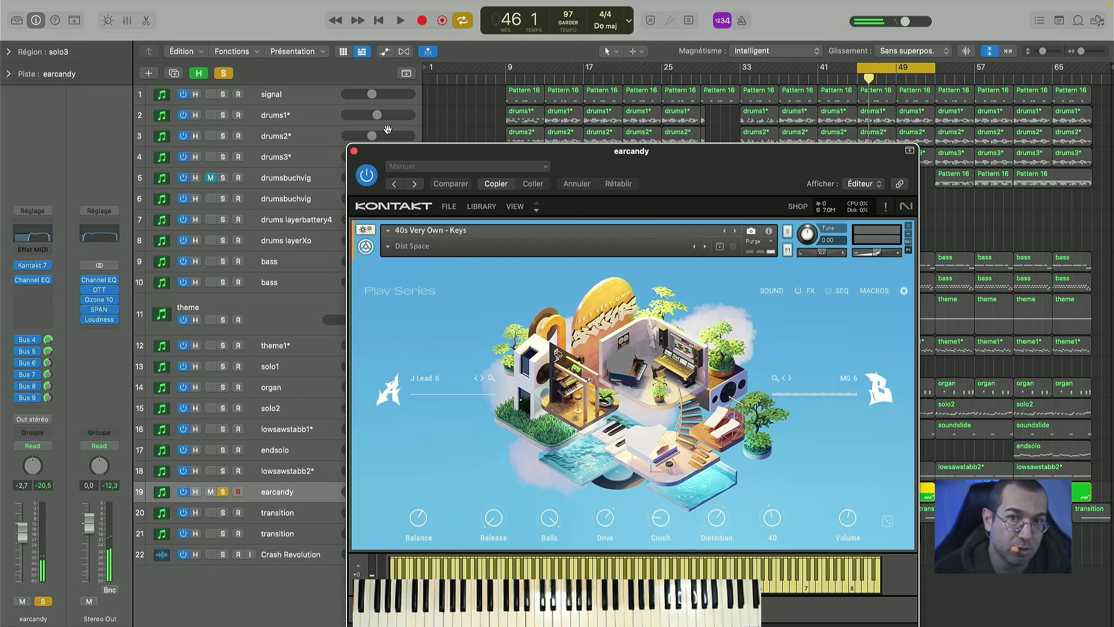
click(356, 151)
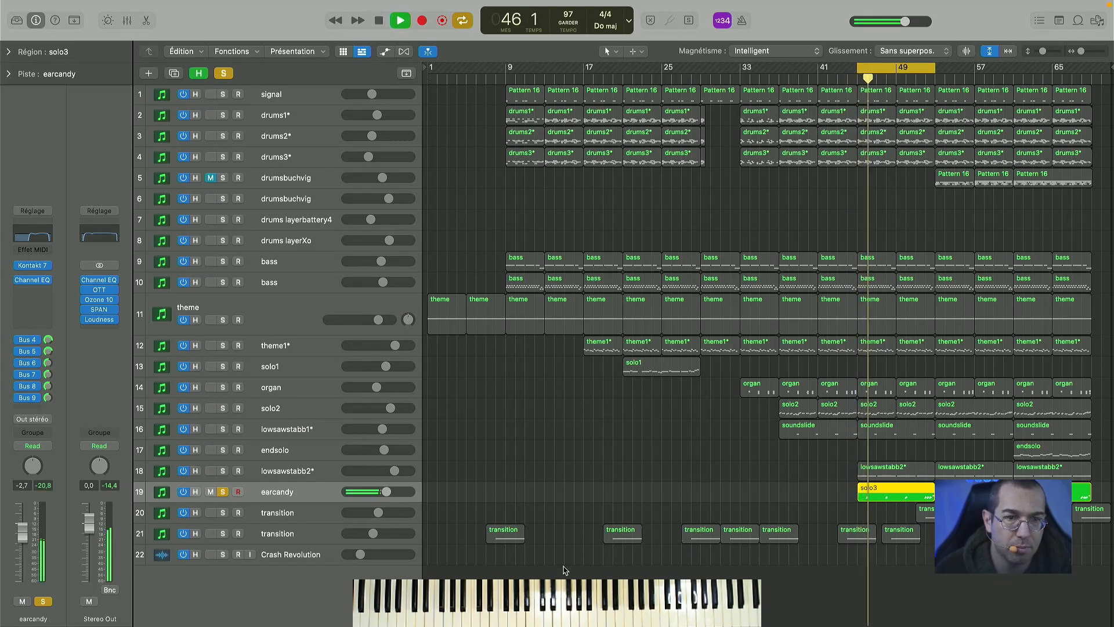
key(space)
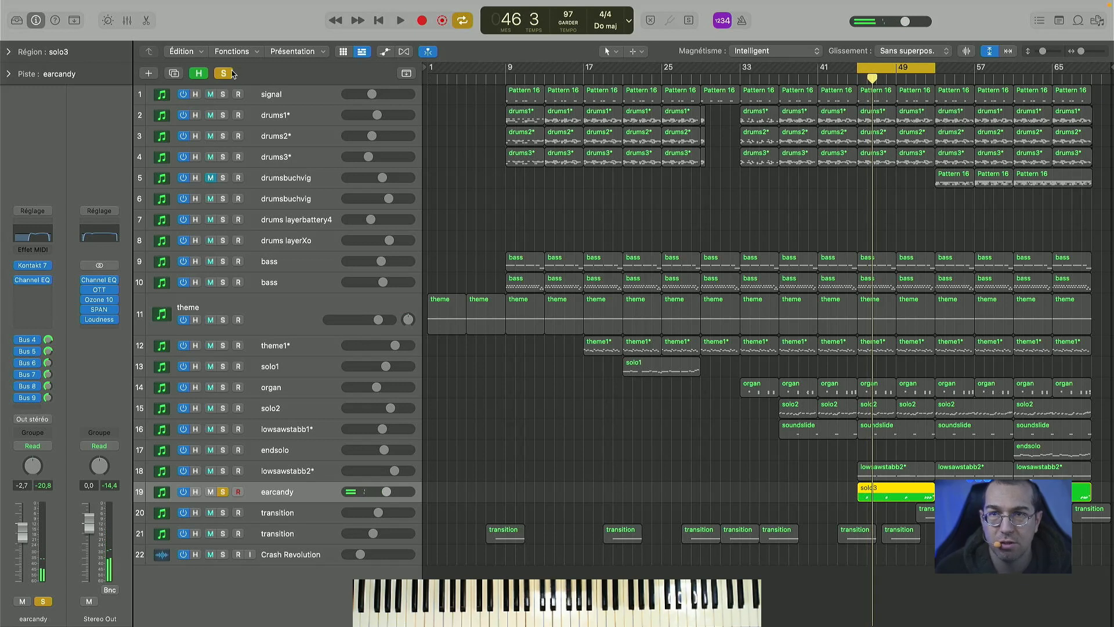
- Clear the earcandy solo, play the full arrangement over bars 45 to 53, and shift the cycle range to bars 53 to 61
click(224, 74)
key(space)
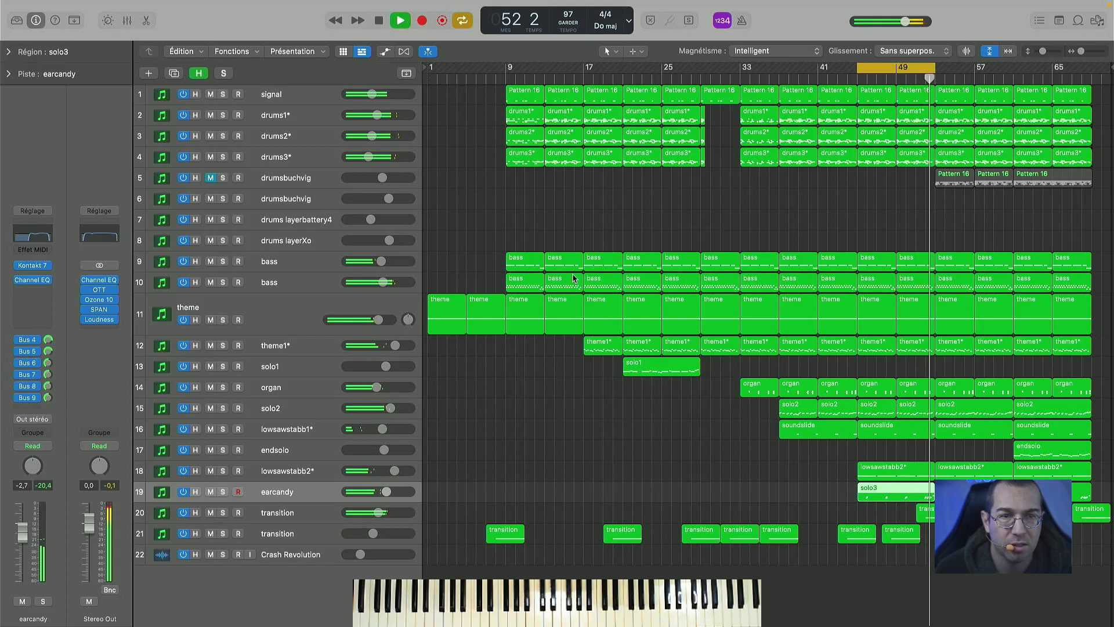
key(space)
drag(888, 70, 964, 73)
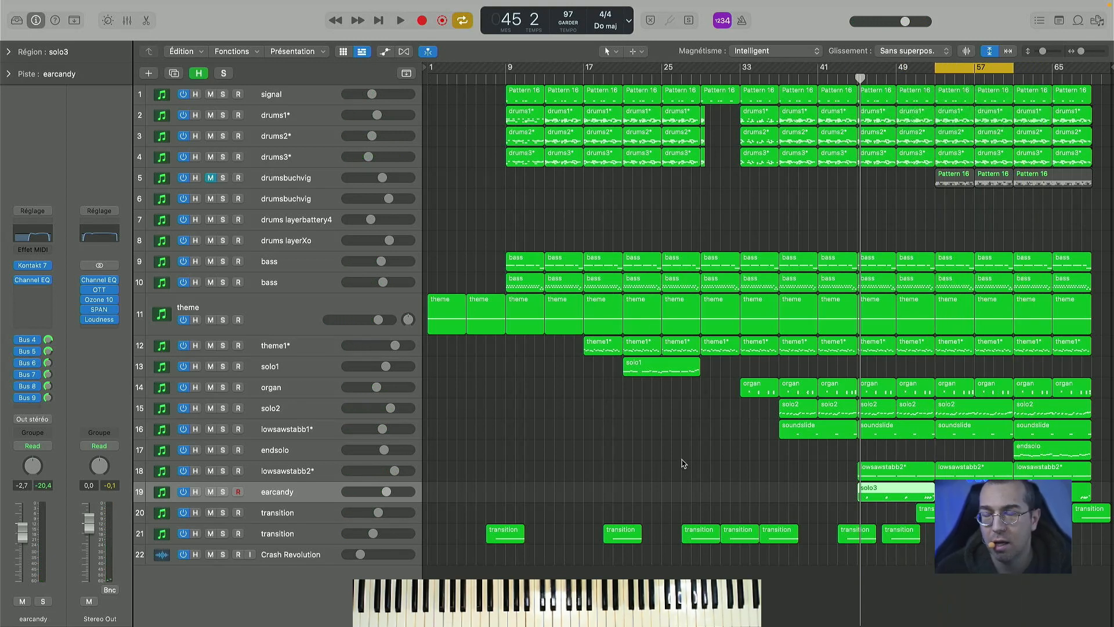
- Play the arrangement briefly from bar 53, stop playback, and extend the start of the cycle range back to bar 51
key(space)
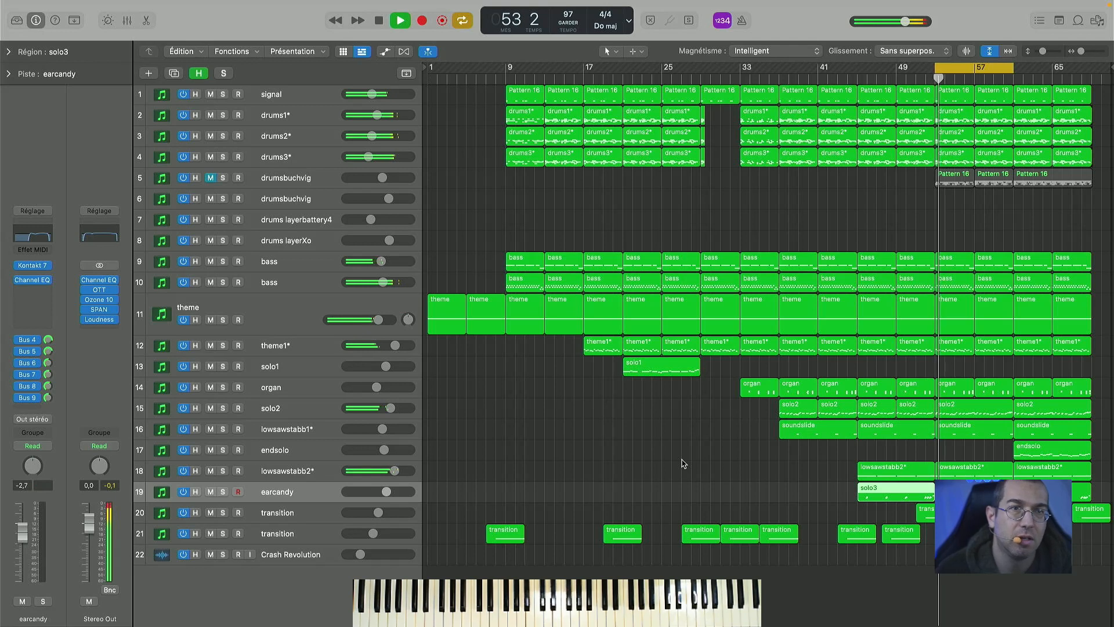
key(space)
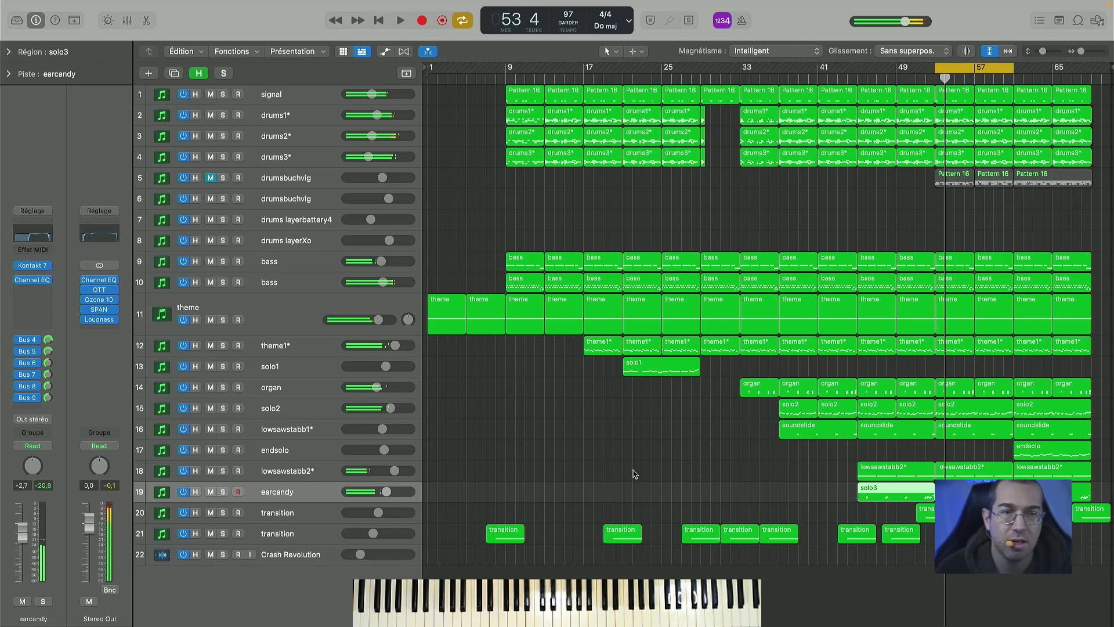
drag(934, 70, 916, 70)
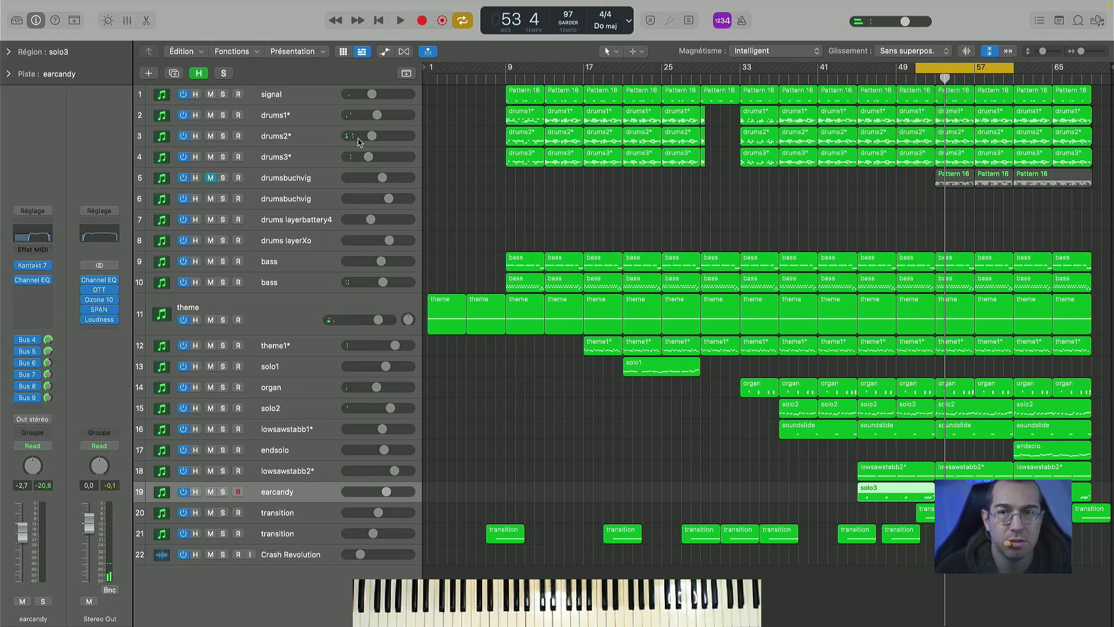
- Unmute the drumsbuchvig track holding the Pattern 16 regions and play the full arrangement with it
click(212, 181)
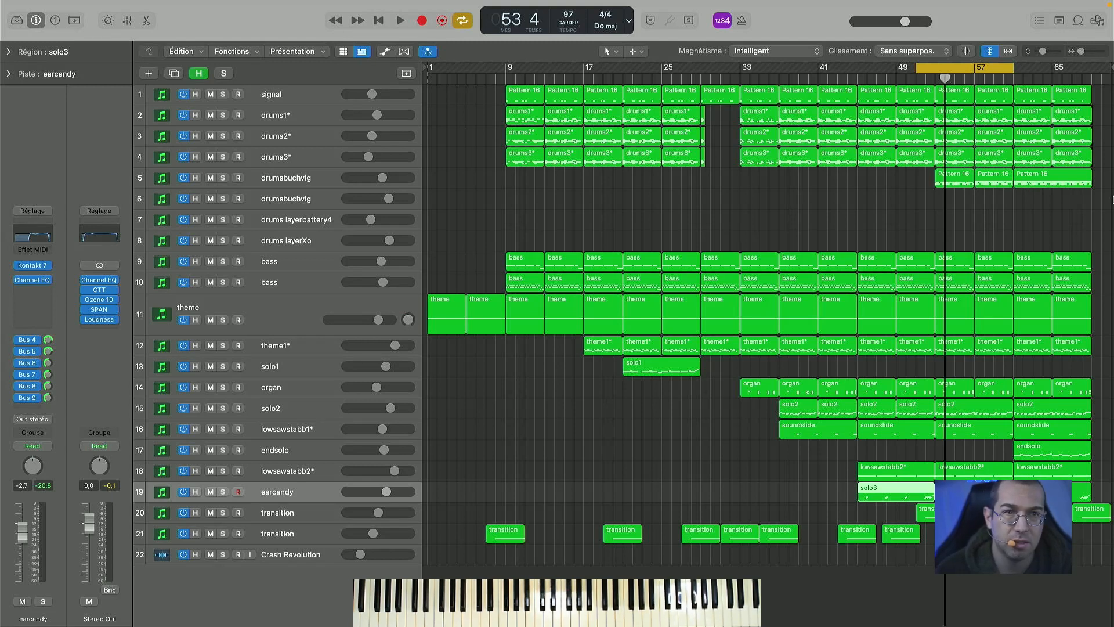
key(space)
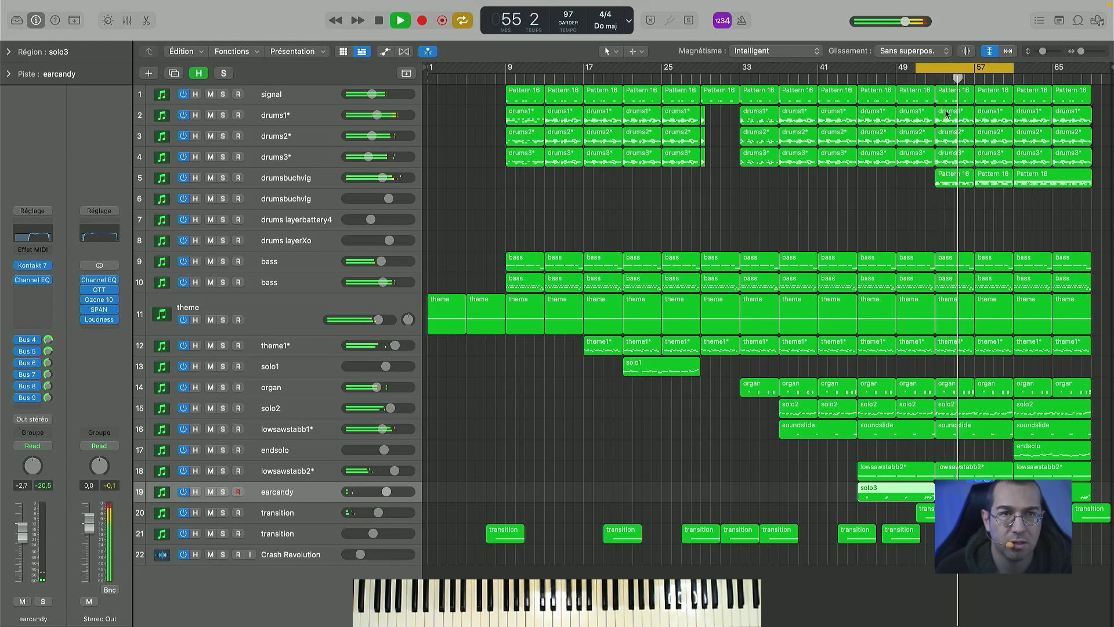
- During playback, move the cycle range to bars 61 to 71, hide the note editor, and switch cycle mode off
drag(948, 65, 1046, 66)
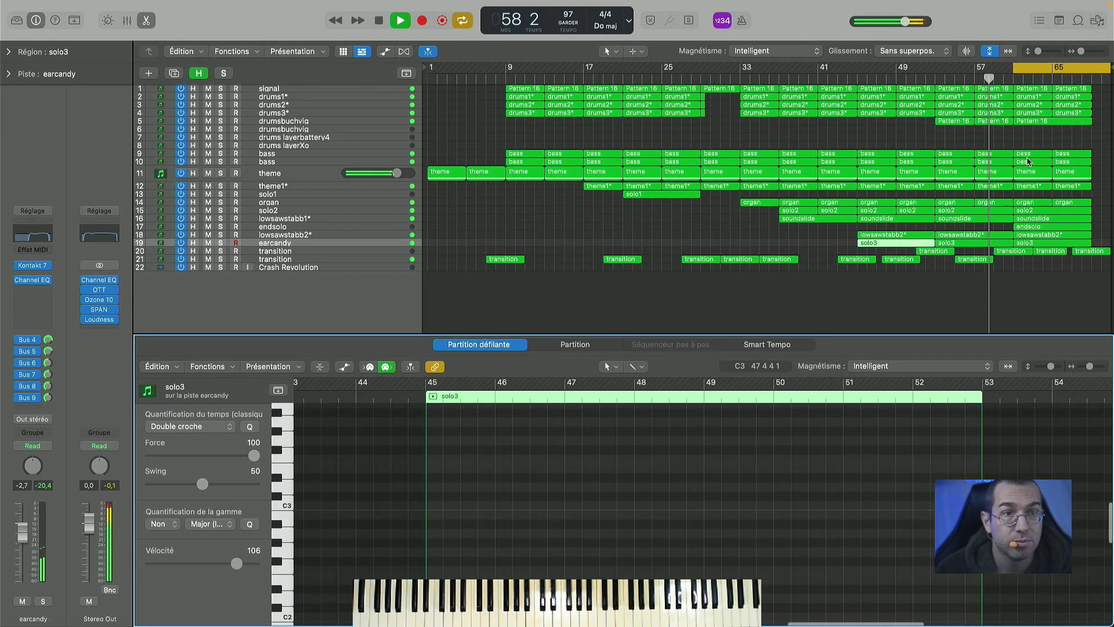
key(e)
key(c)
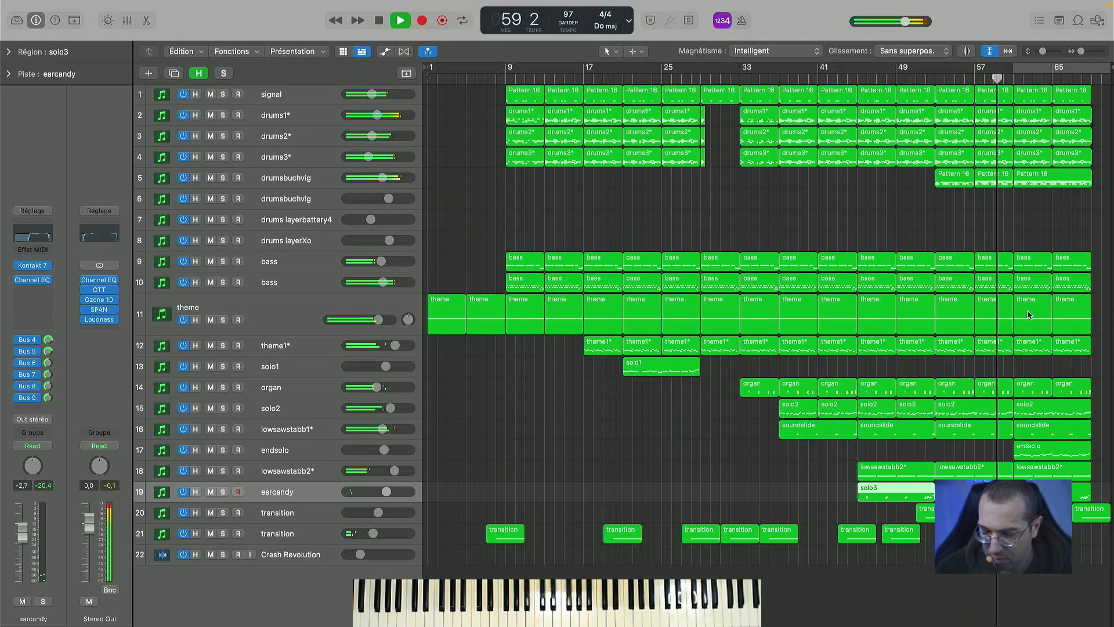